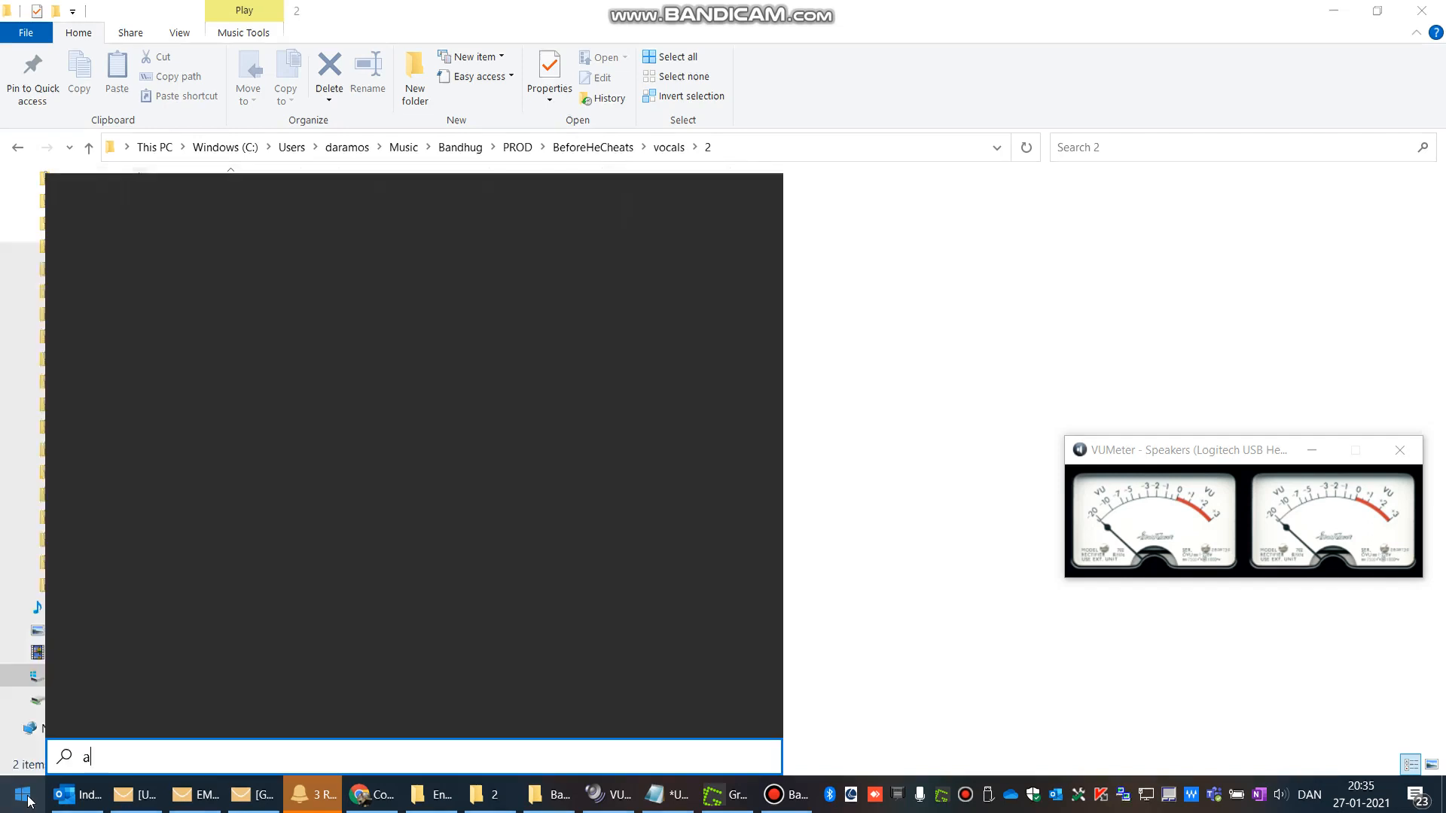
Step: Launch Audacity from the Start search and import the collab vocal file from folder 2 into it
key(Return)
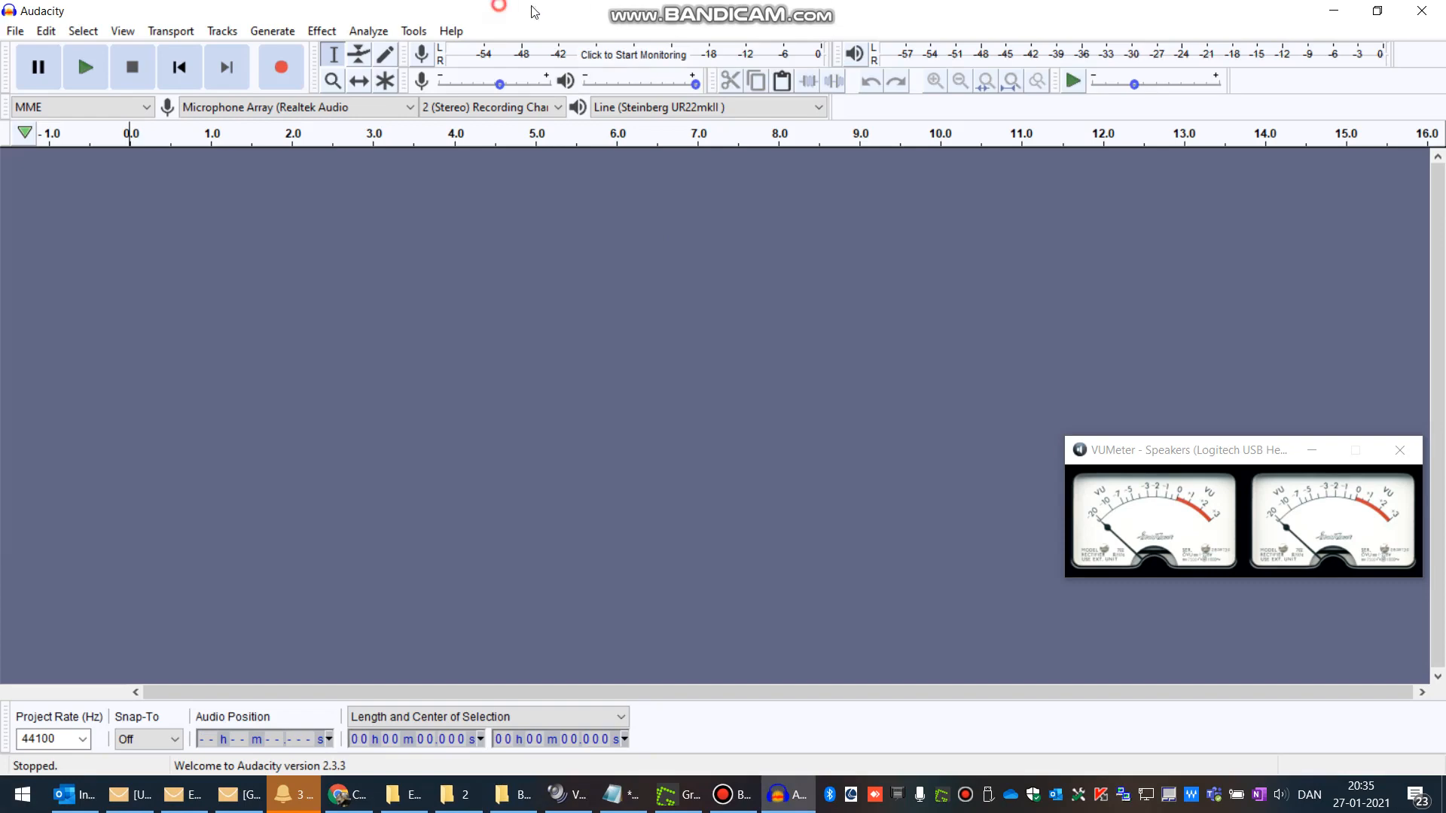
drag(531, 12, 872, 59)
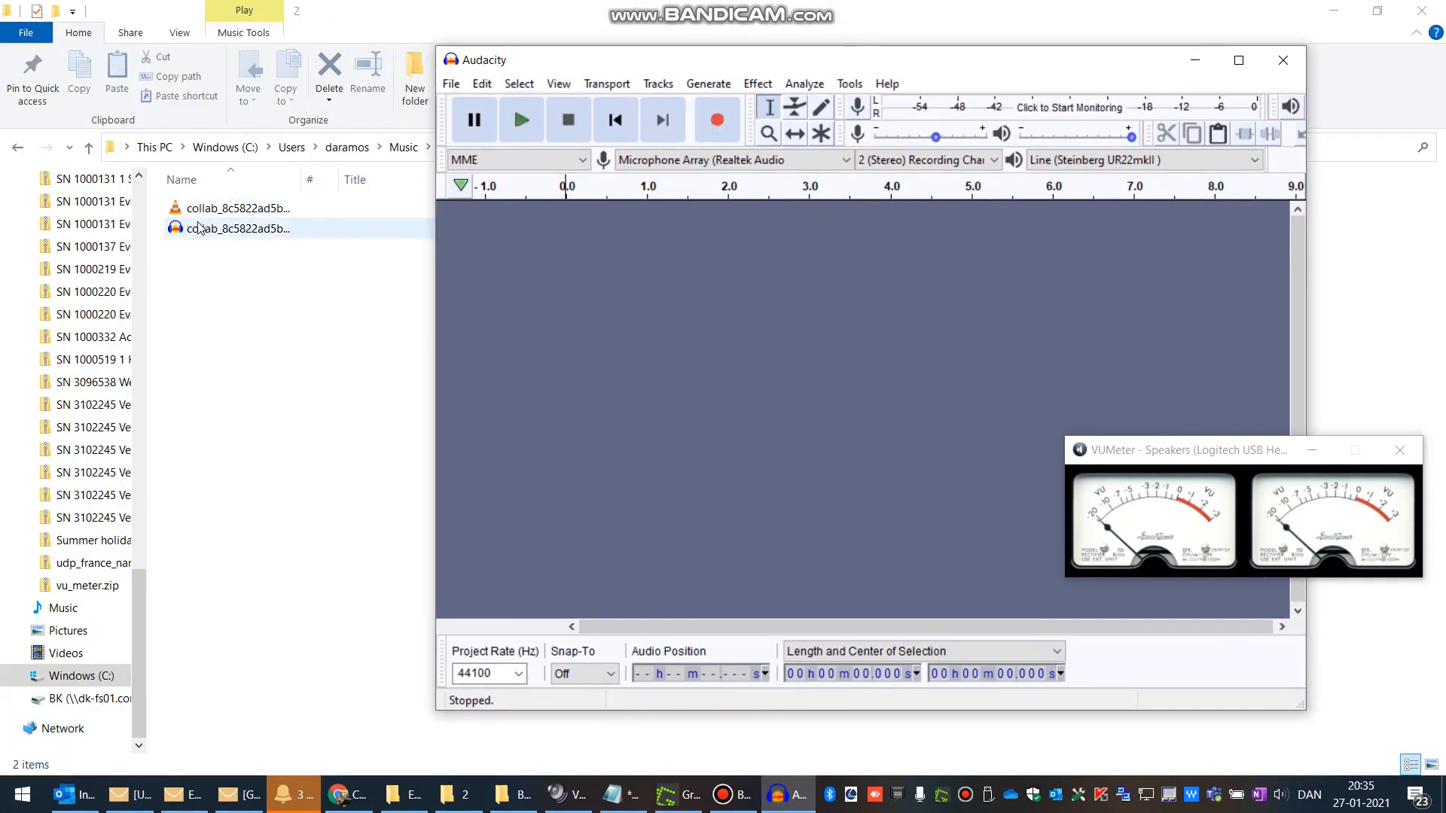
drag(178, 229, 913, 408)
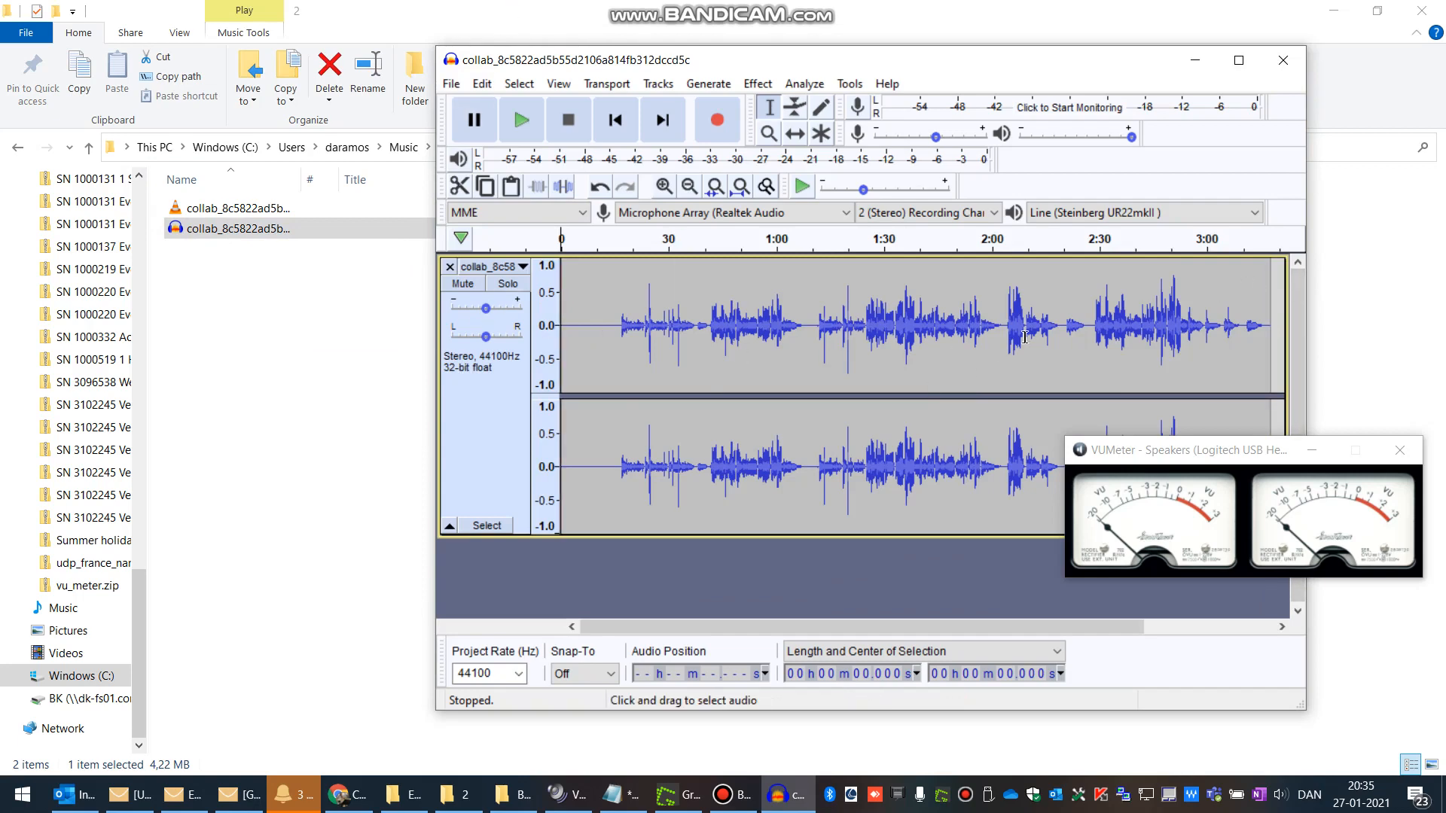
Step: Open the vocals draft folder in the file browser and move the Audacity window beside it
click(430, 14)
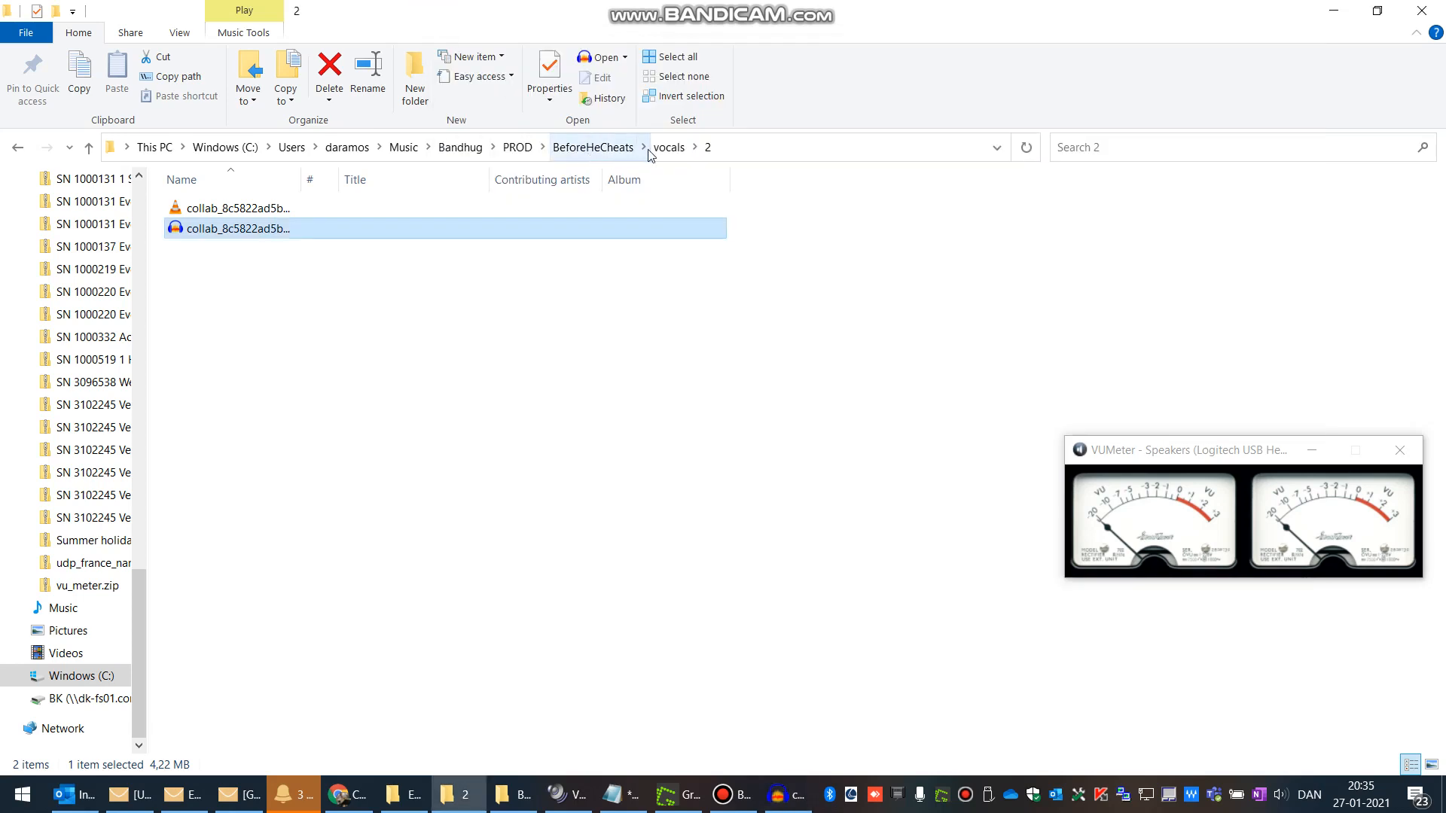
click(668, 148)
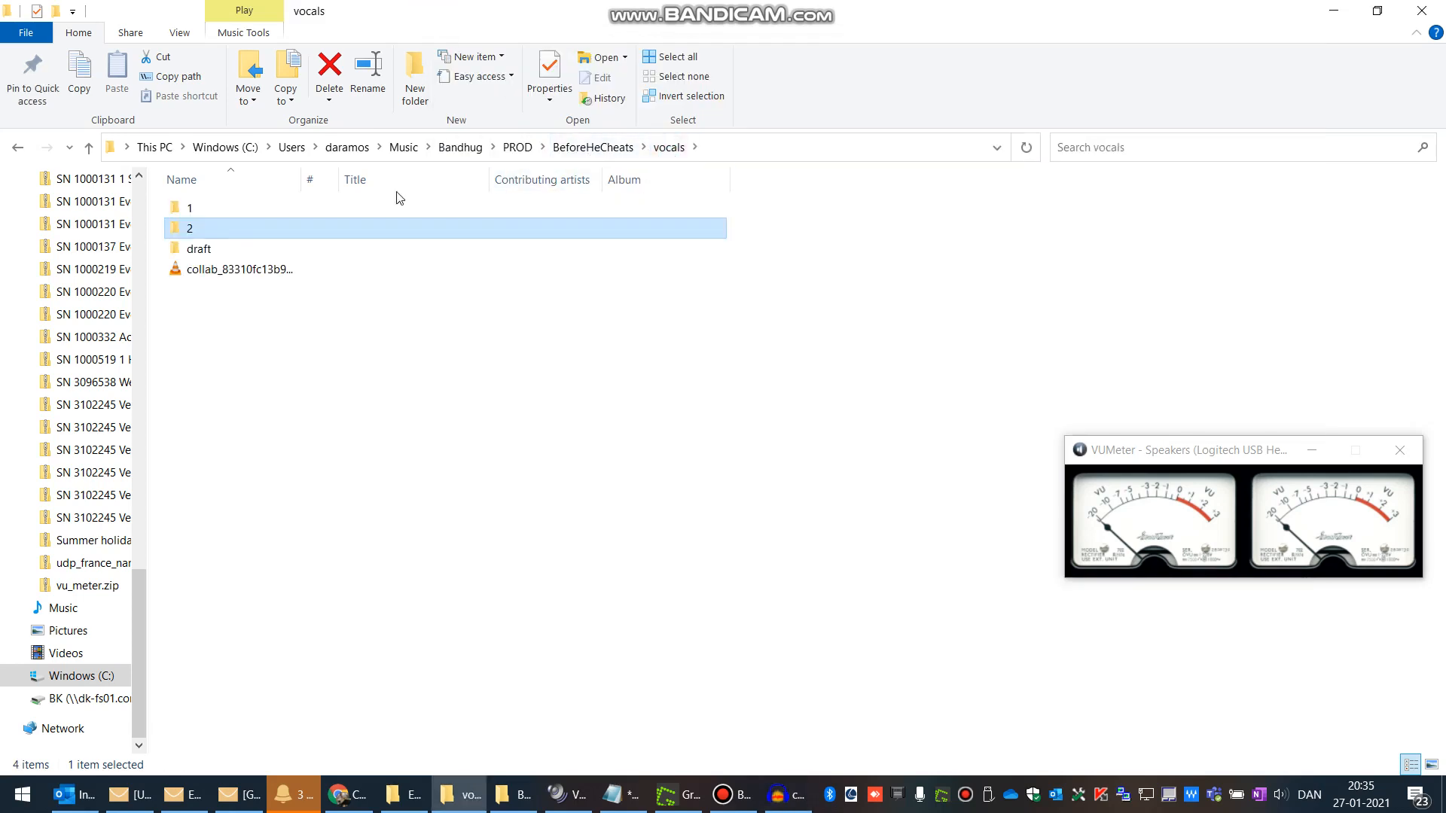
double_click(200, 250)
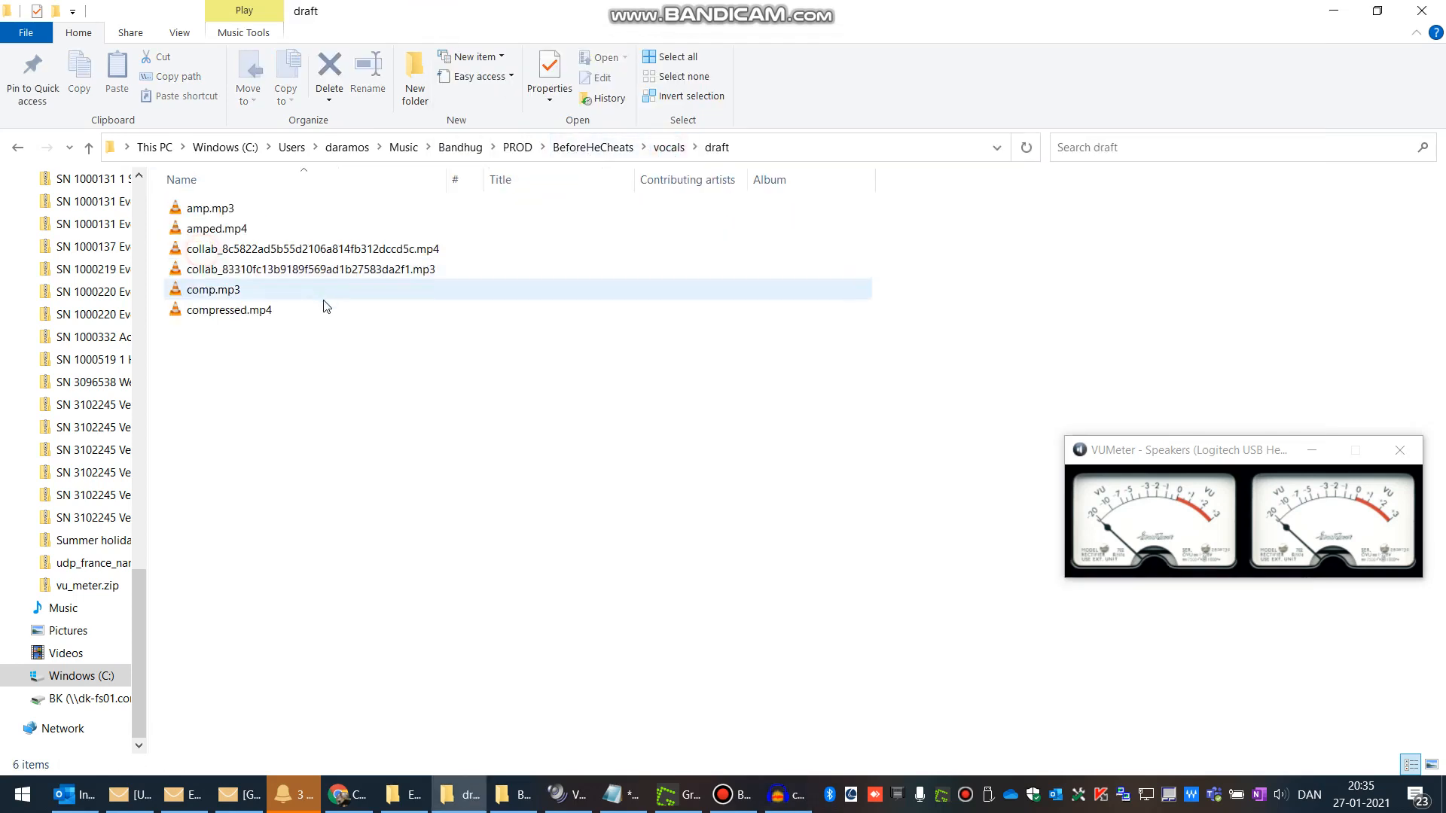
click(796, 804)
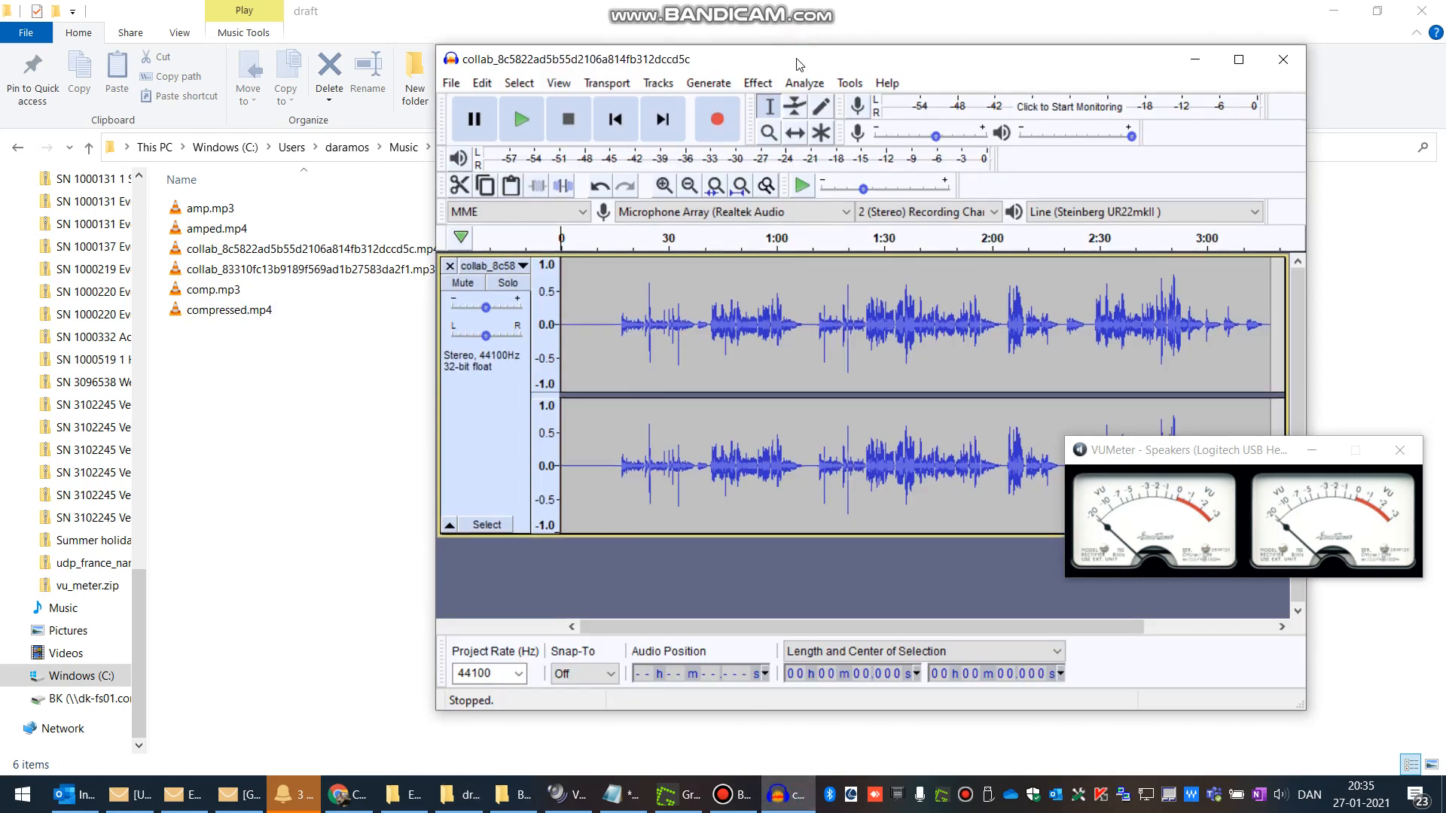
drag(796, 60, 864, 1)
drag(398, 16, 963, 37)
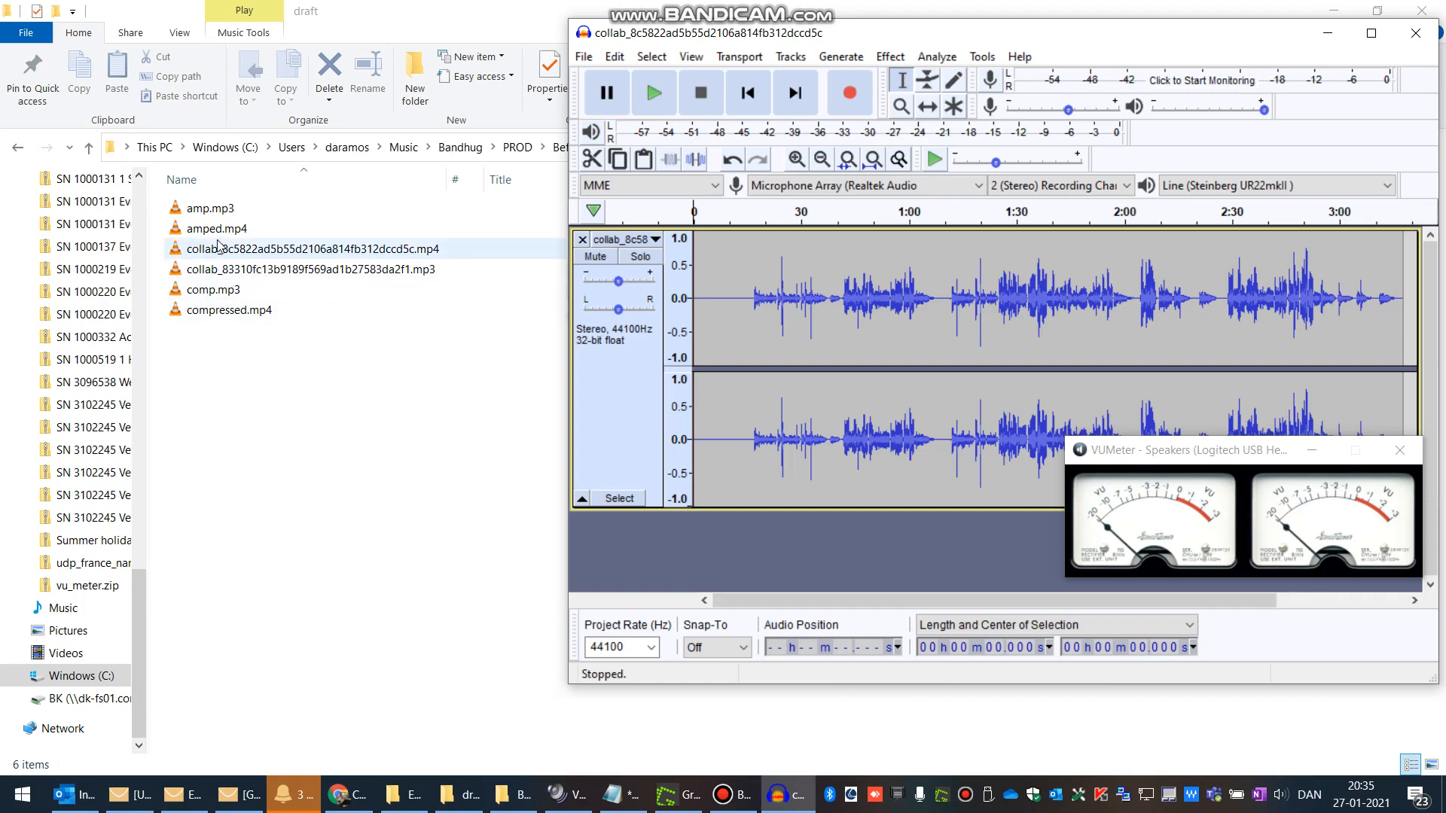
Step: Try to import amped.mp4 into the Audacity project
drag(195, 229, 753, 566)
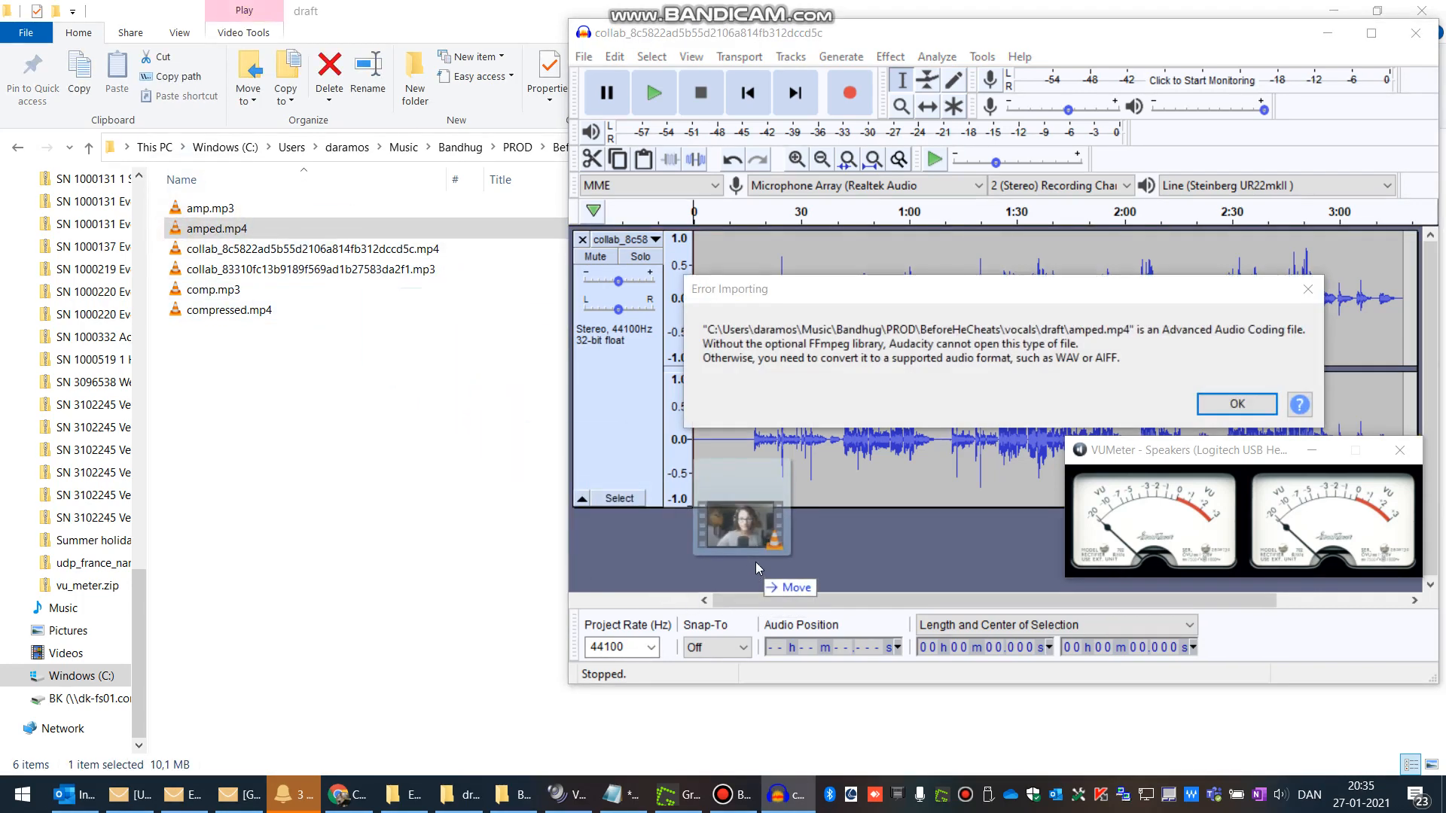
click(1237, 404)
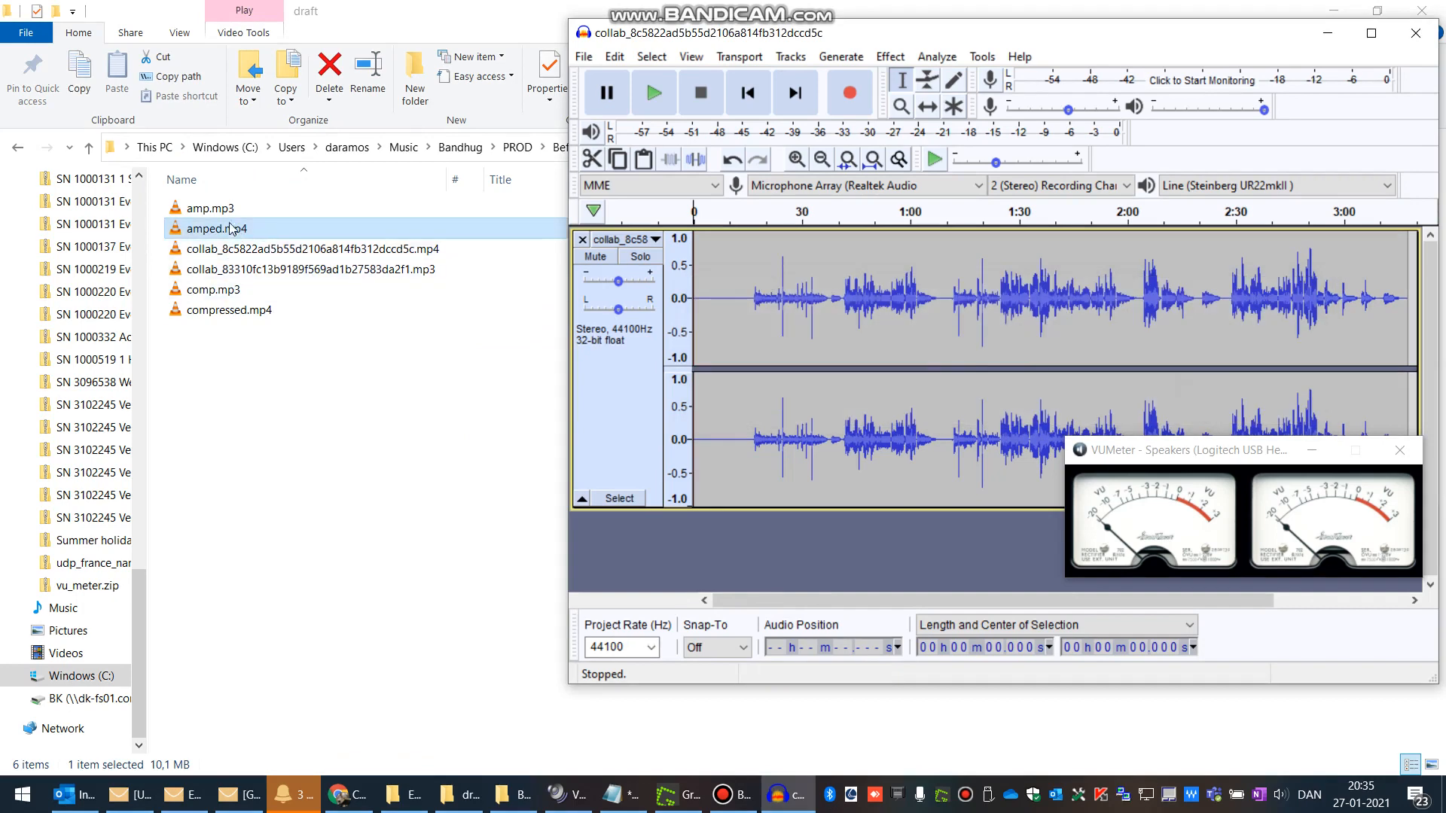
Step: Import amp.mp3 as a second track and maximize the Audacity window
drag(211, 208, 845, 546)
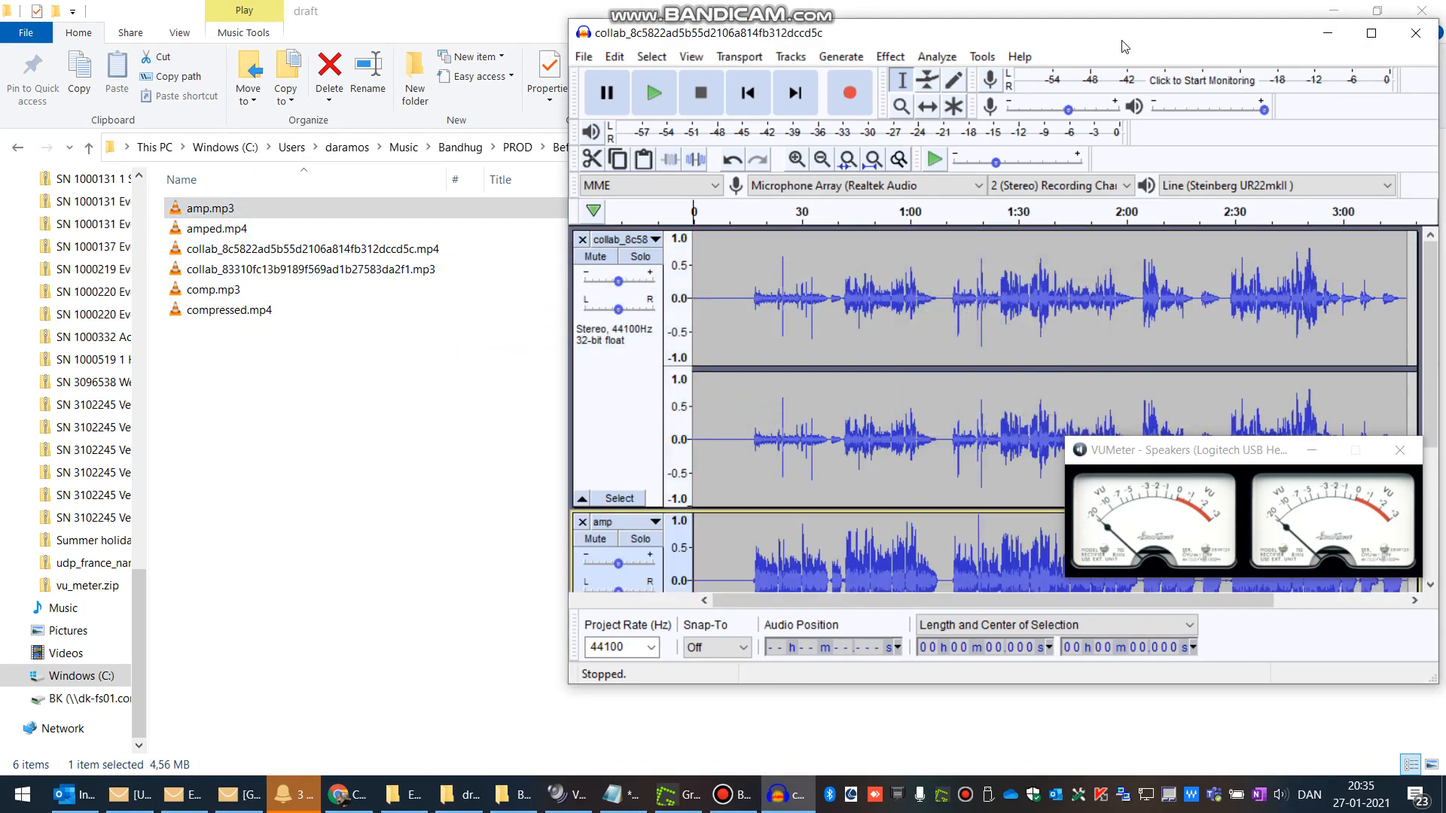
double_click(1125, 41)
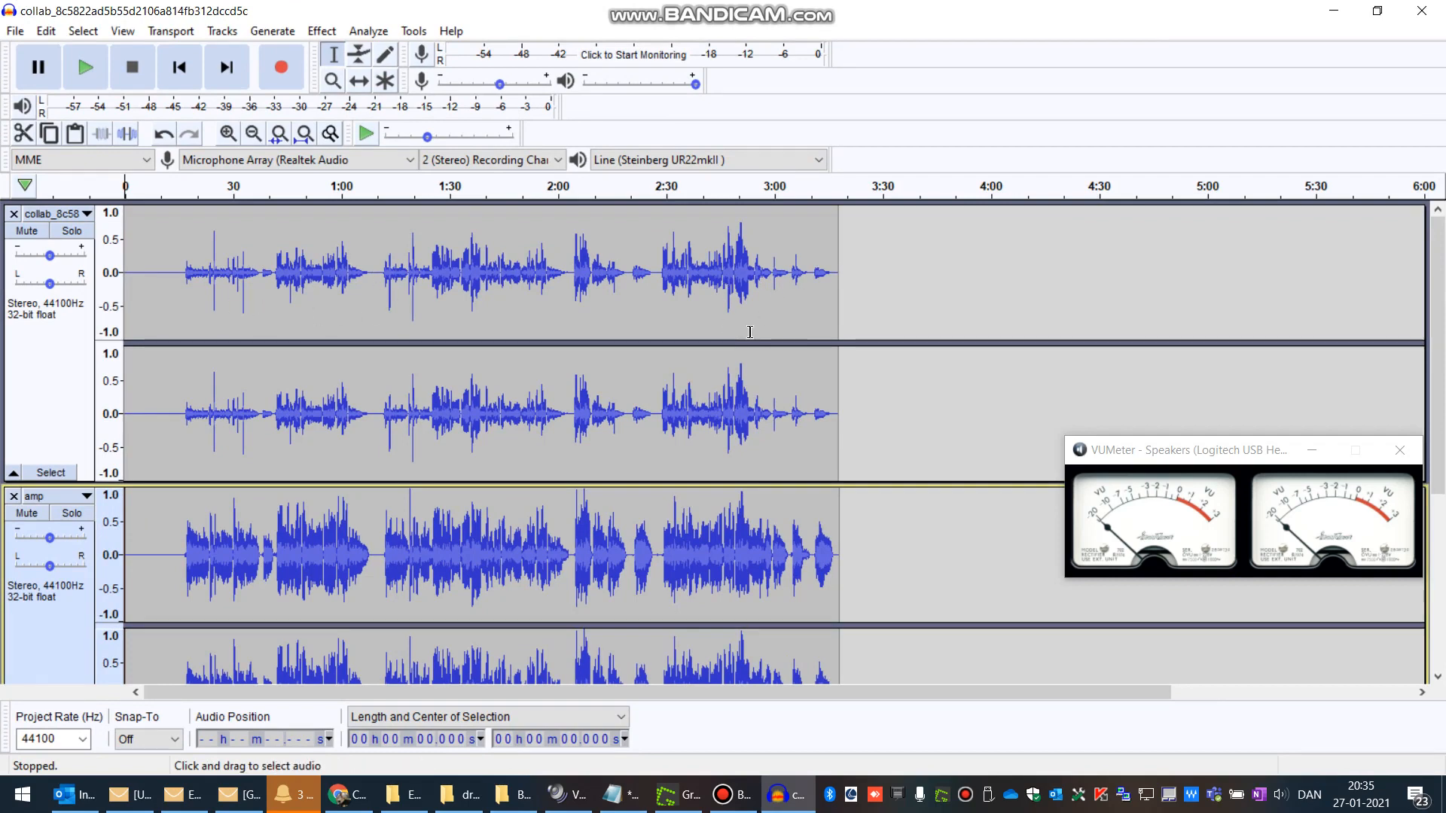
Step: Compare the collab and amp track waveforms across the whole song
scroll(409, 461, down, 5)
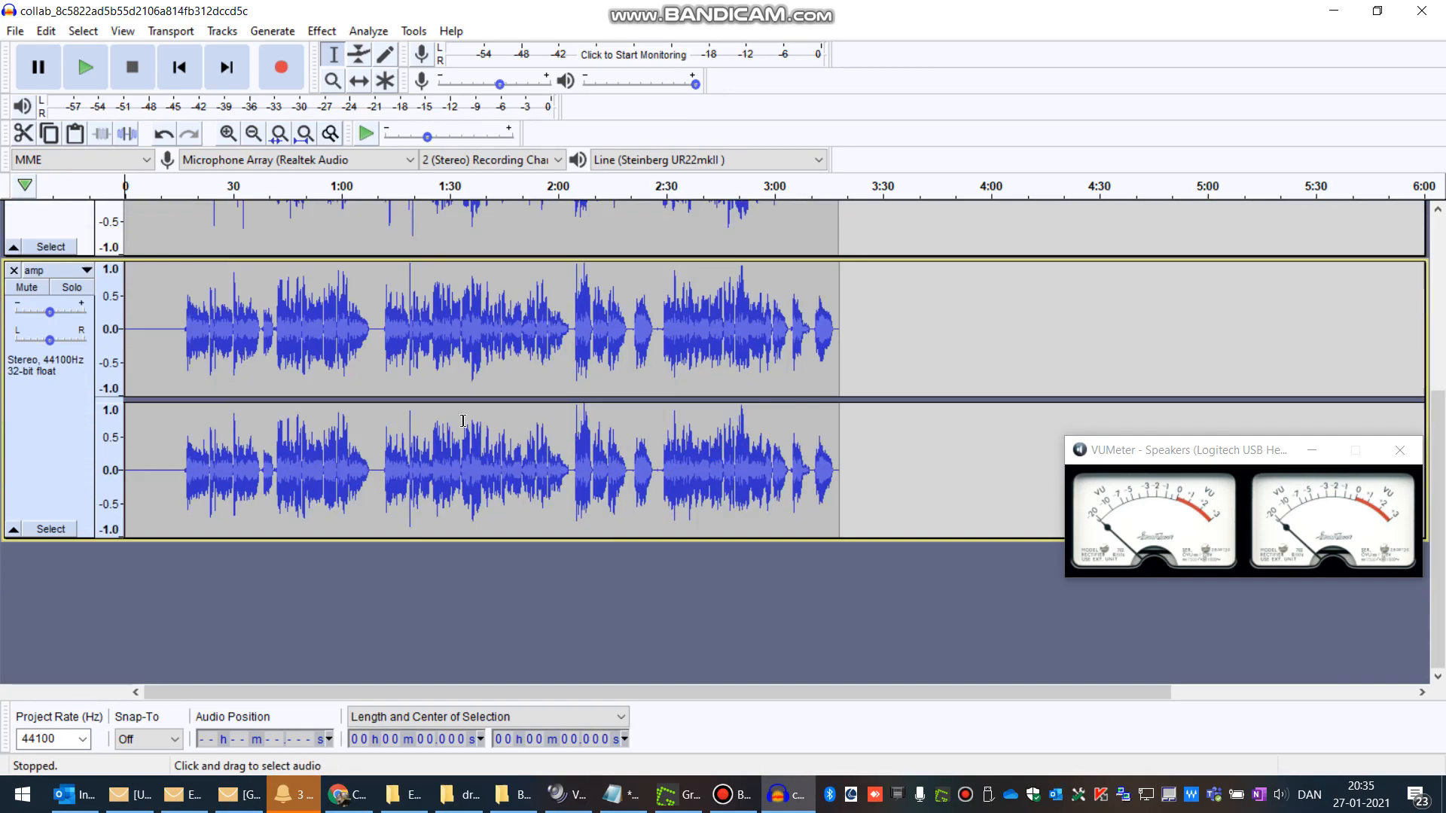
scroll(438, 441, up, 4)
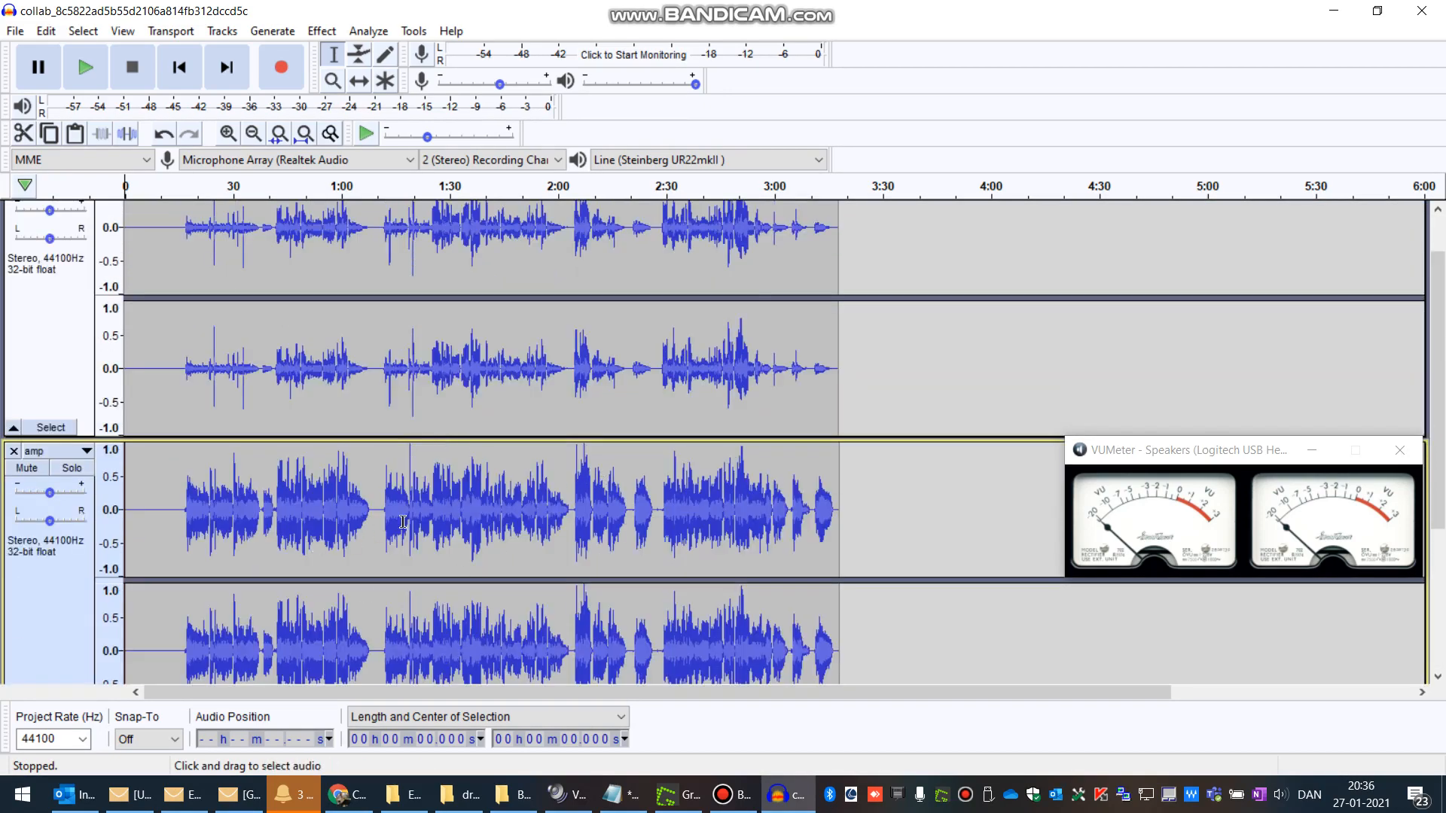
scroll(402, 519, down, 4)
scroll(479, 467, up, 1)
scroll(479, 467, up, 1)
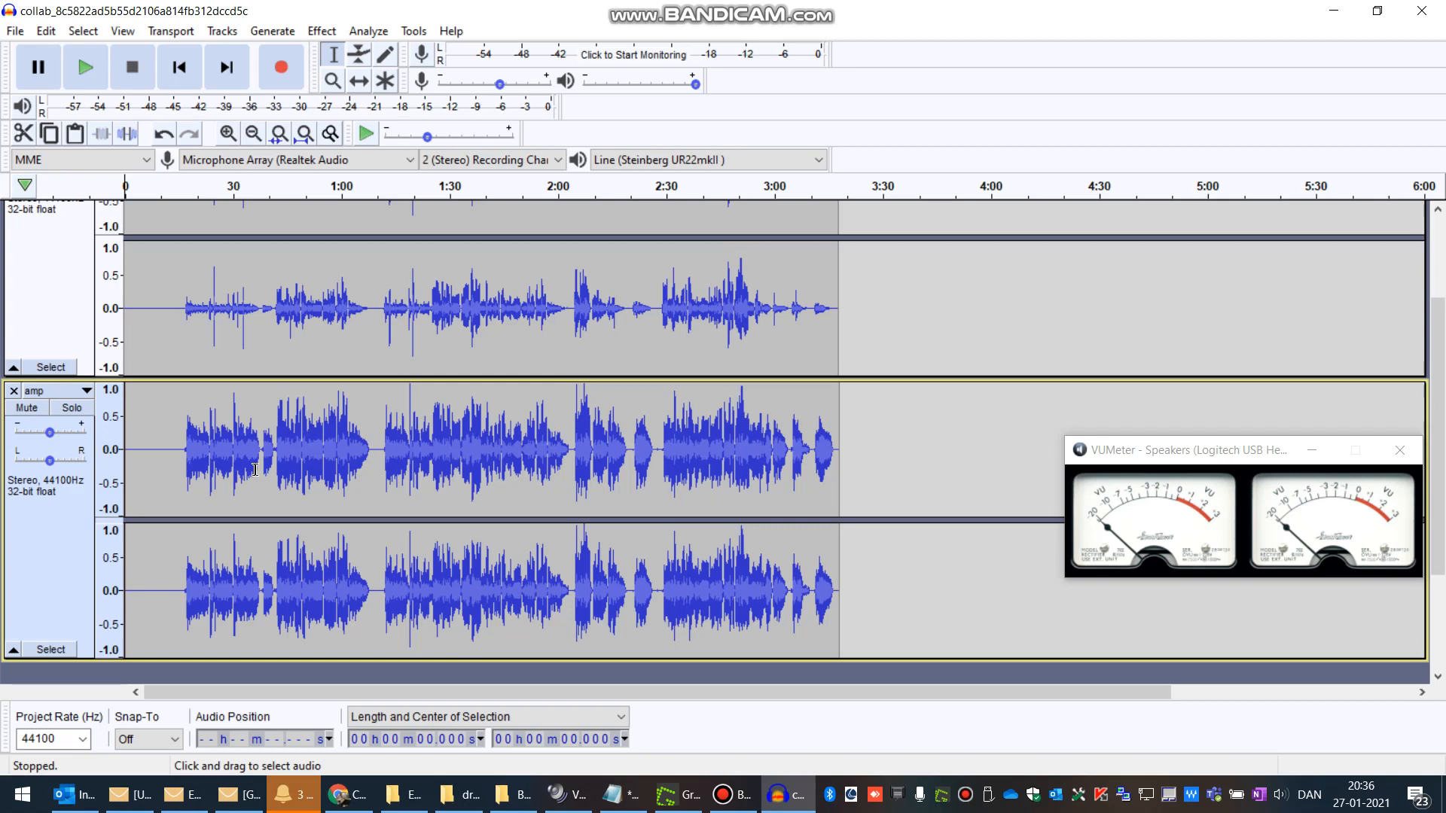
scroll(487, 260, up, 2)
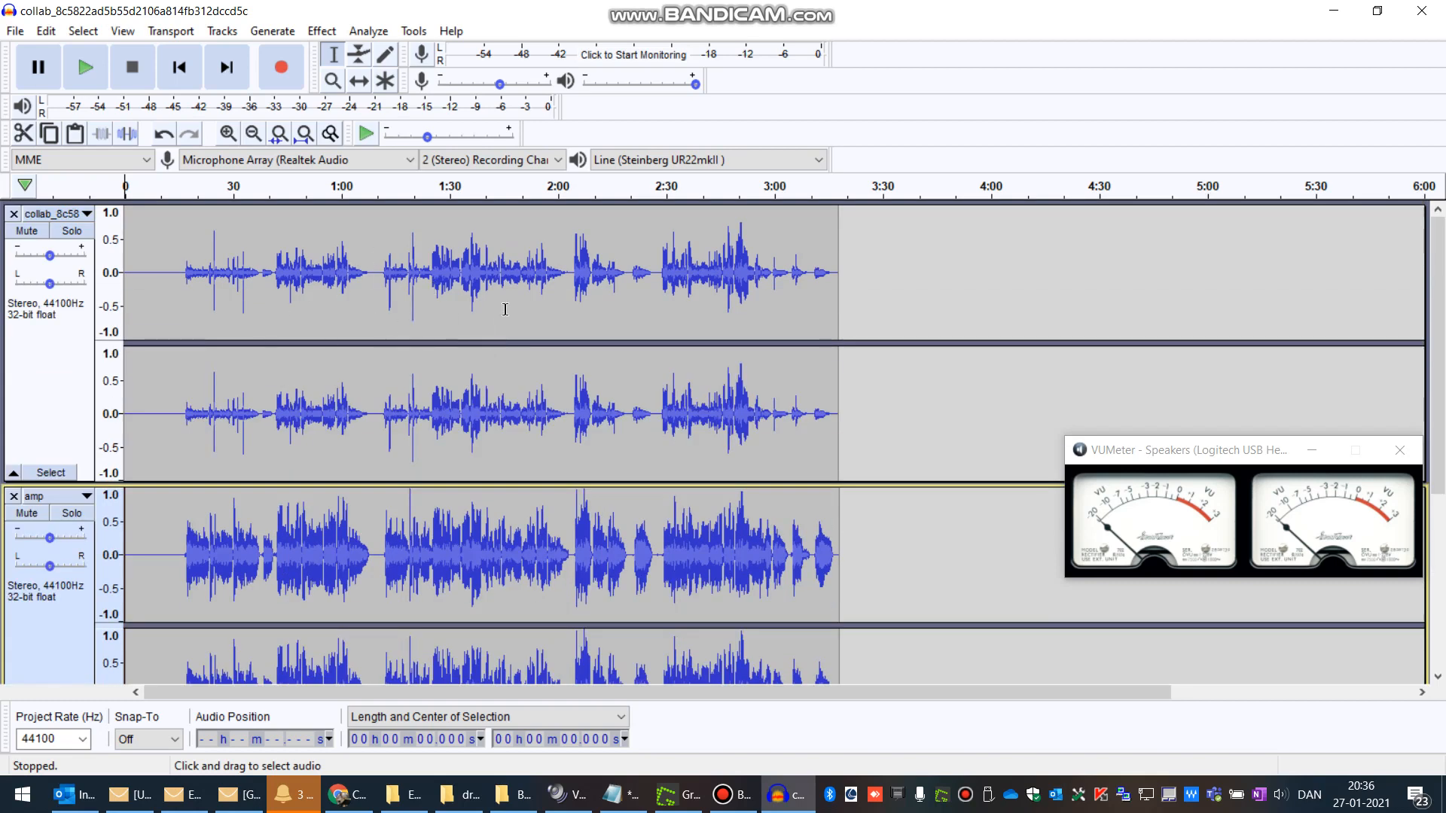
scroll(504, 515, down, 4)
scroll(422, 482, up, 3)
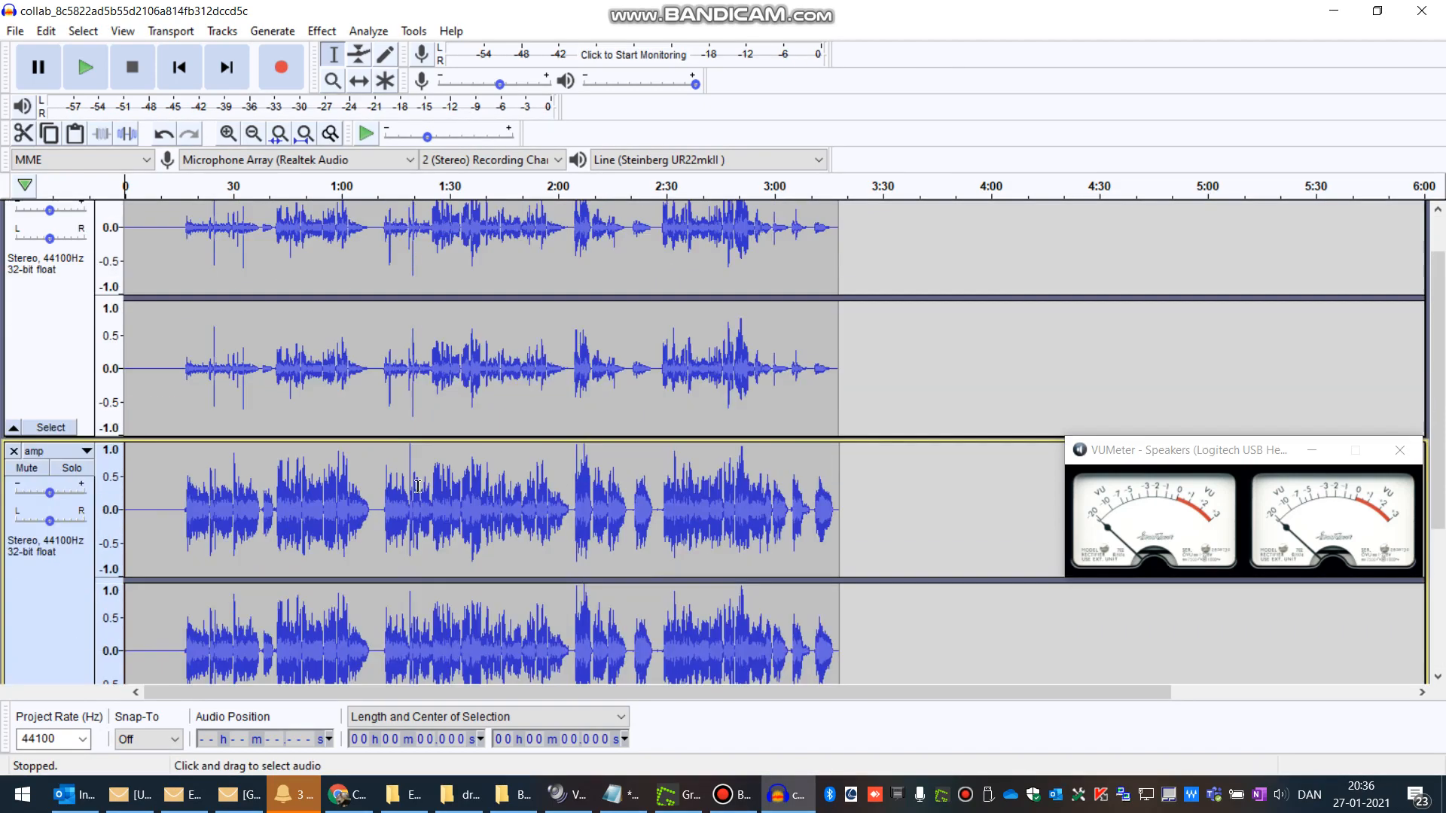
scroll(482, 399, up, 1)
scroll(426, 519, down, 4)
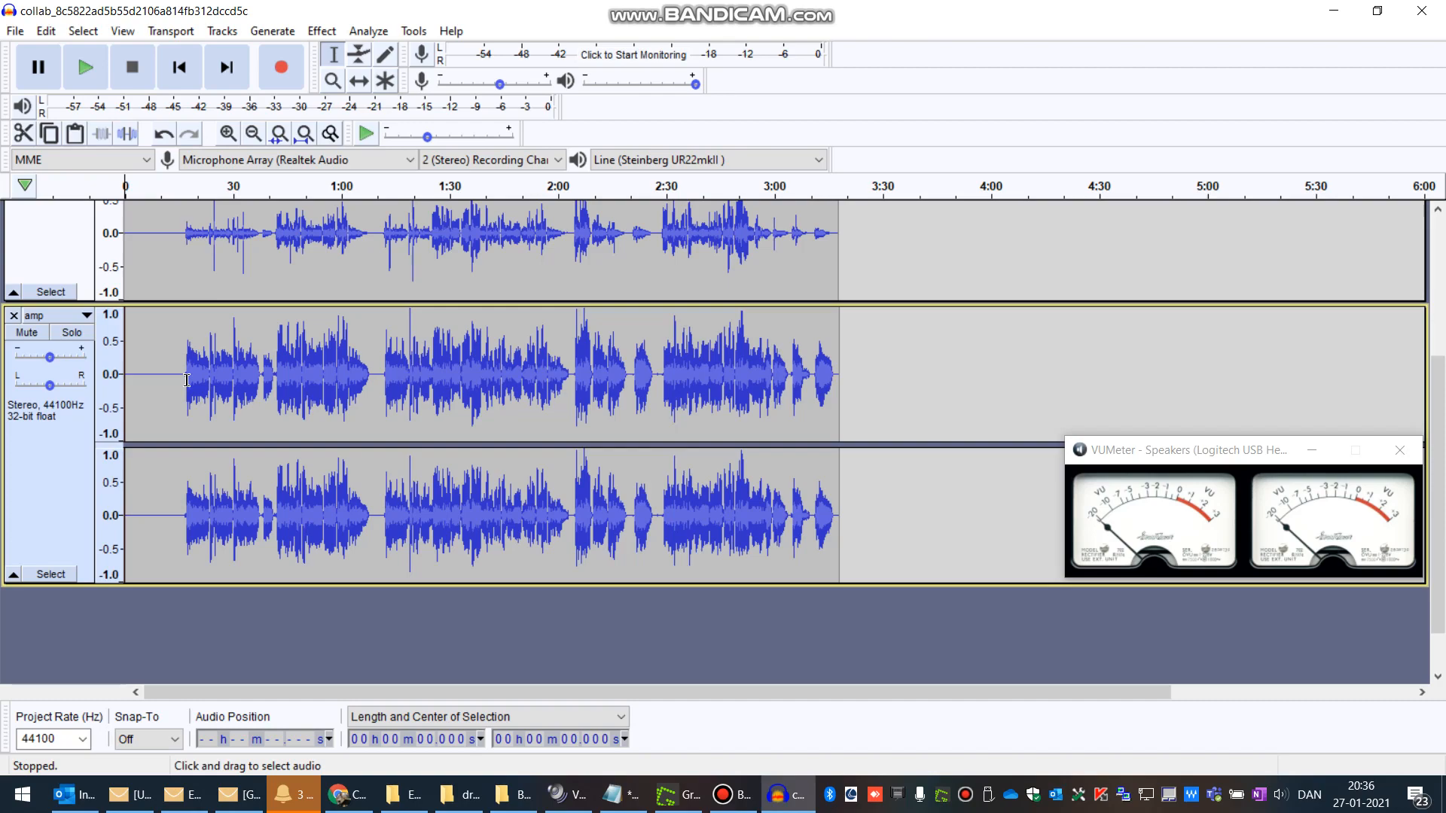
scroll(226, 421, up, 1)
scroll(301, 489, down, 2)
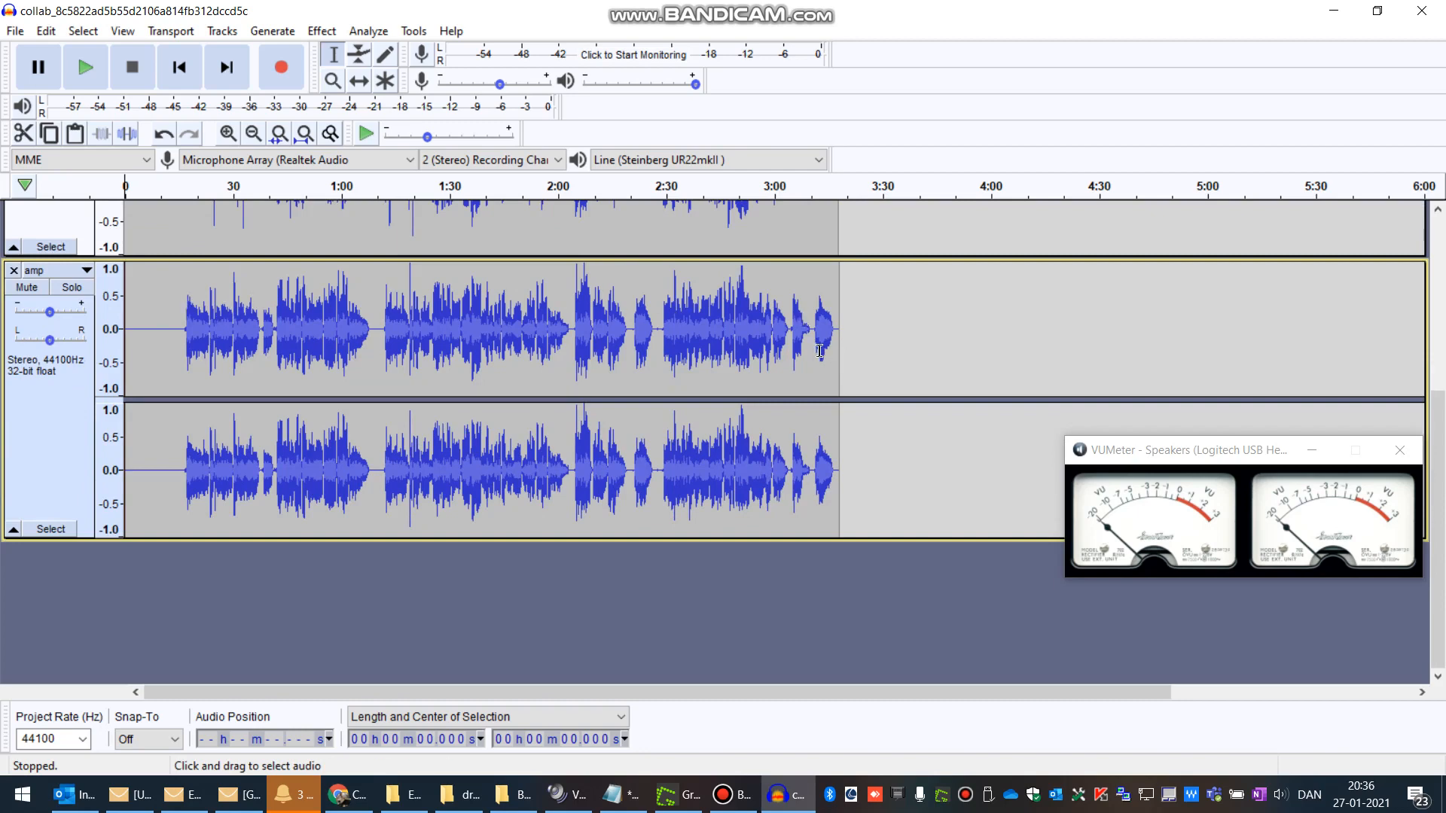
scroll(444, 380, up, 3)
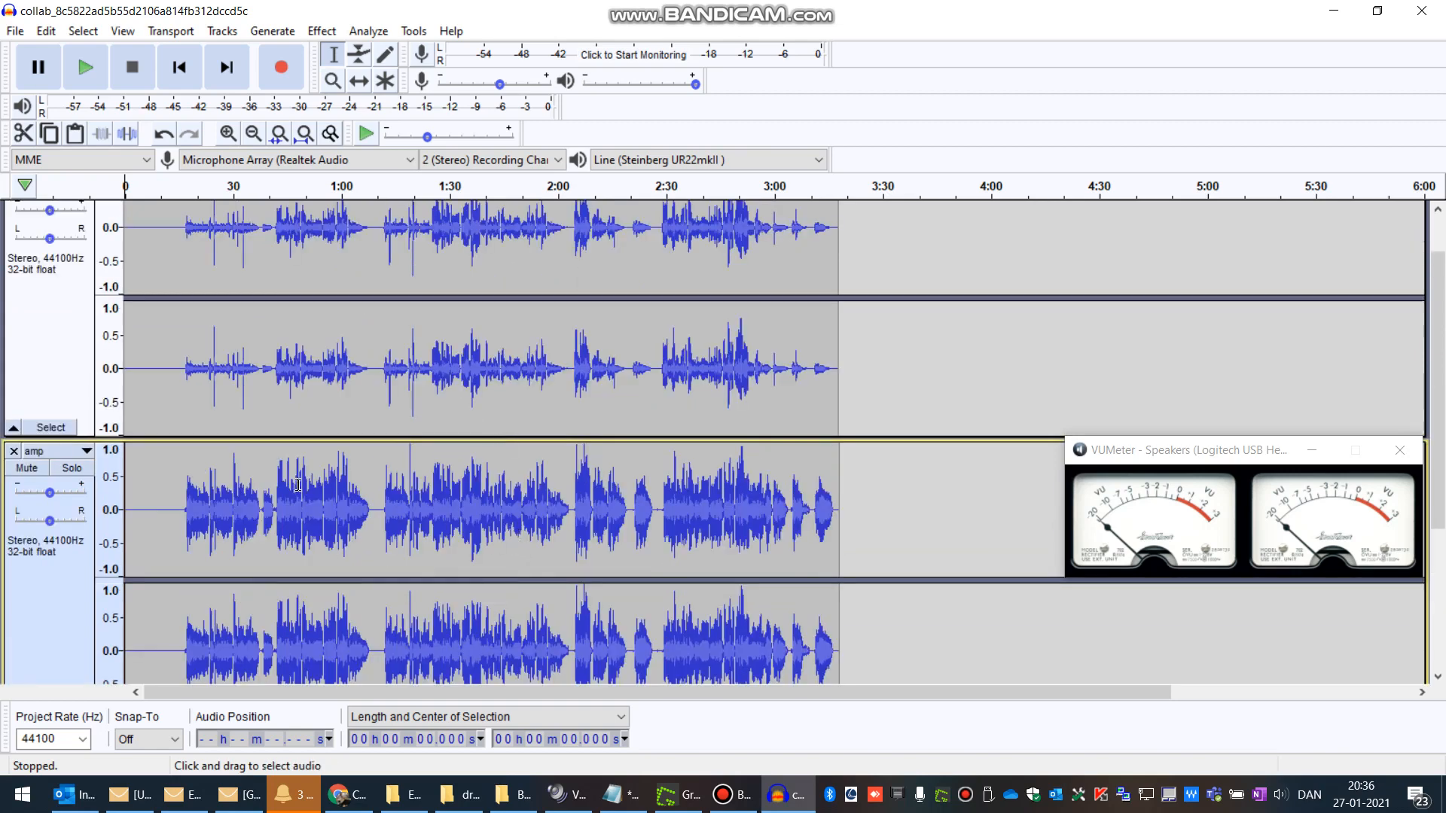
scroll(551, 436, down, 2)
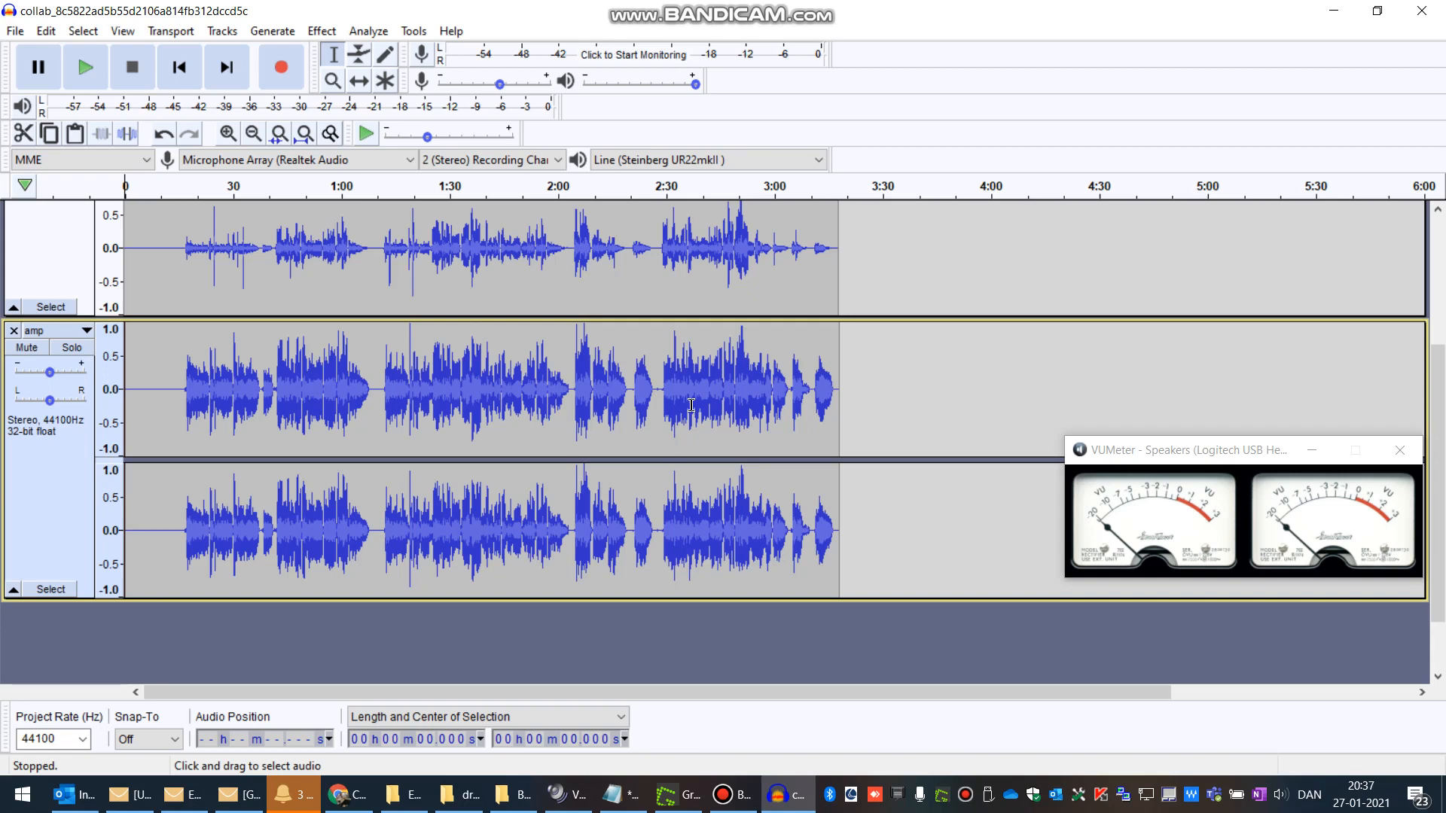
scroll(590, 376, up, 3)
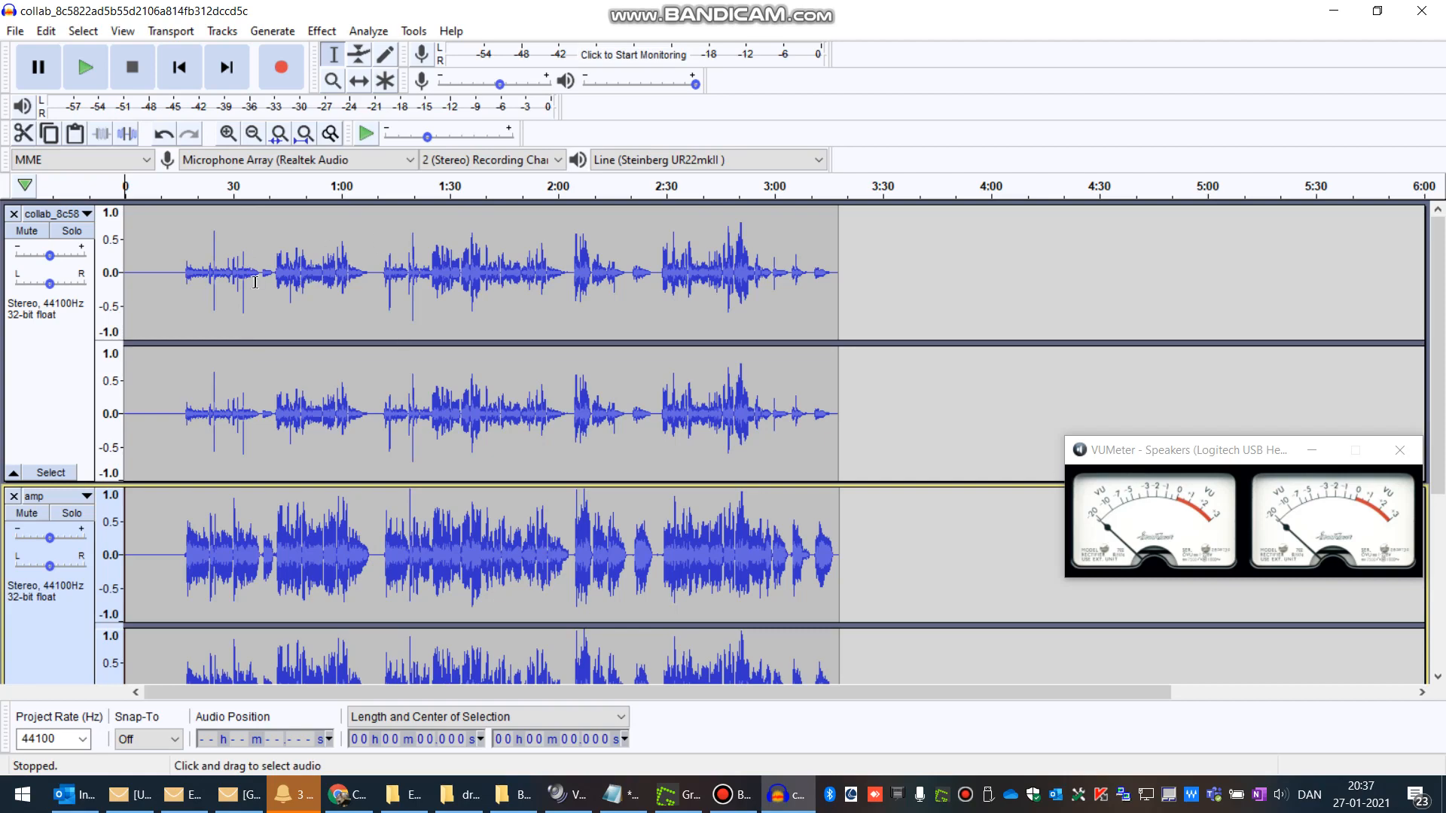
ctrl+scroll(218, 286, up, 1)
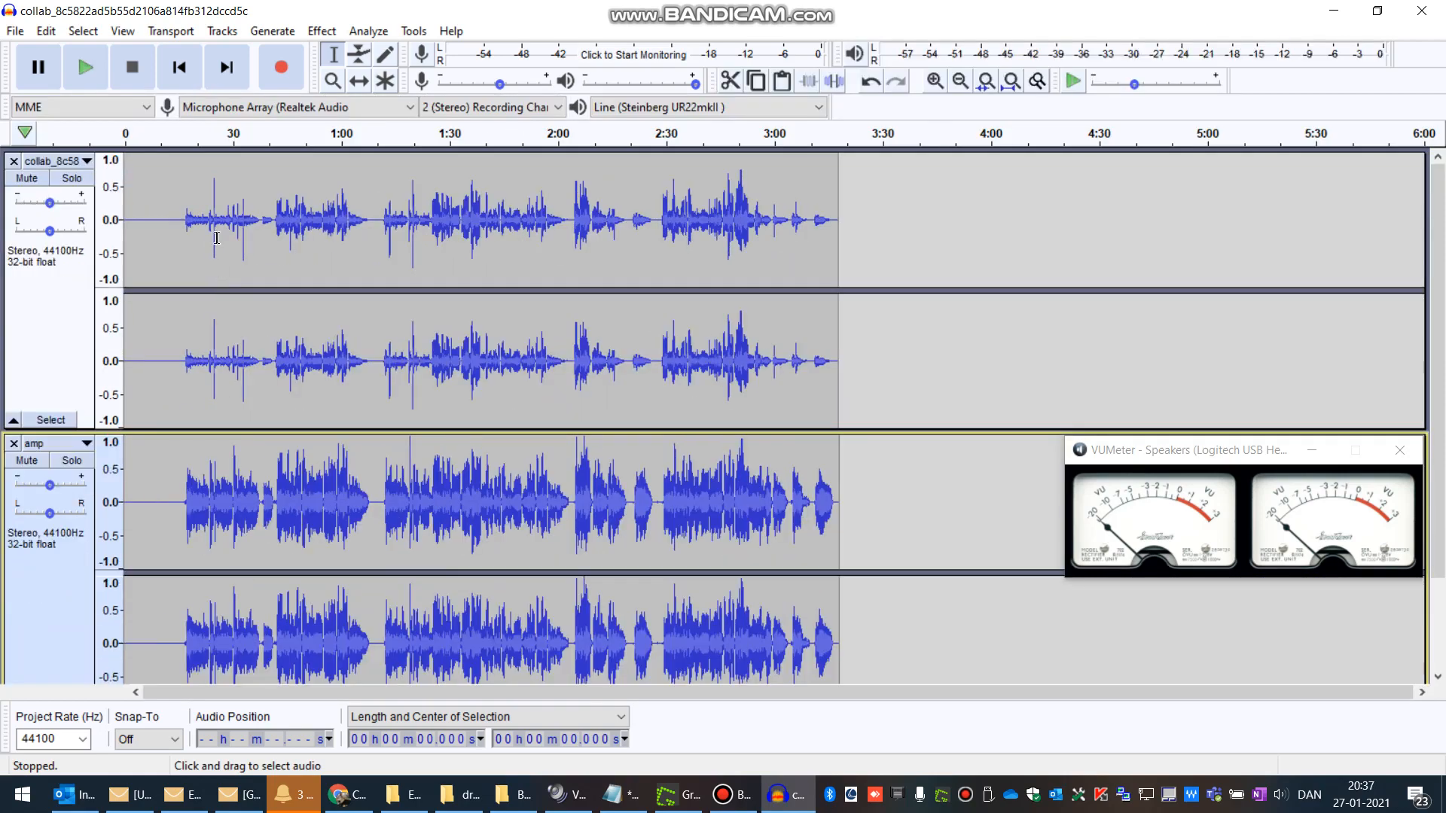
ctrl+scroll(212, 241, up, 1)
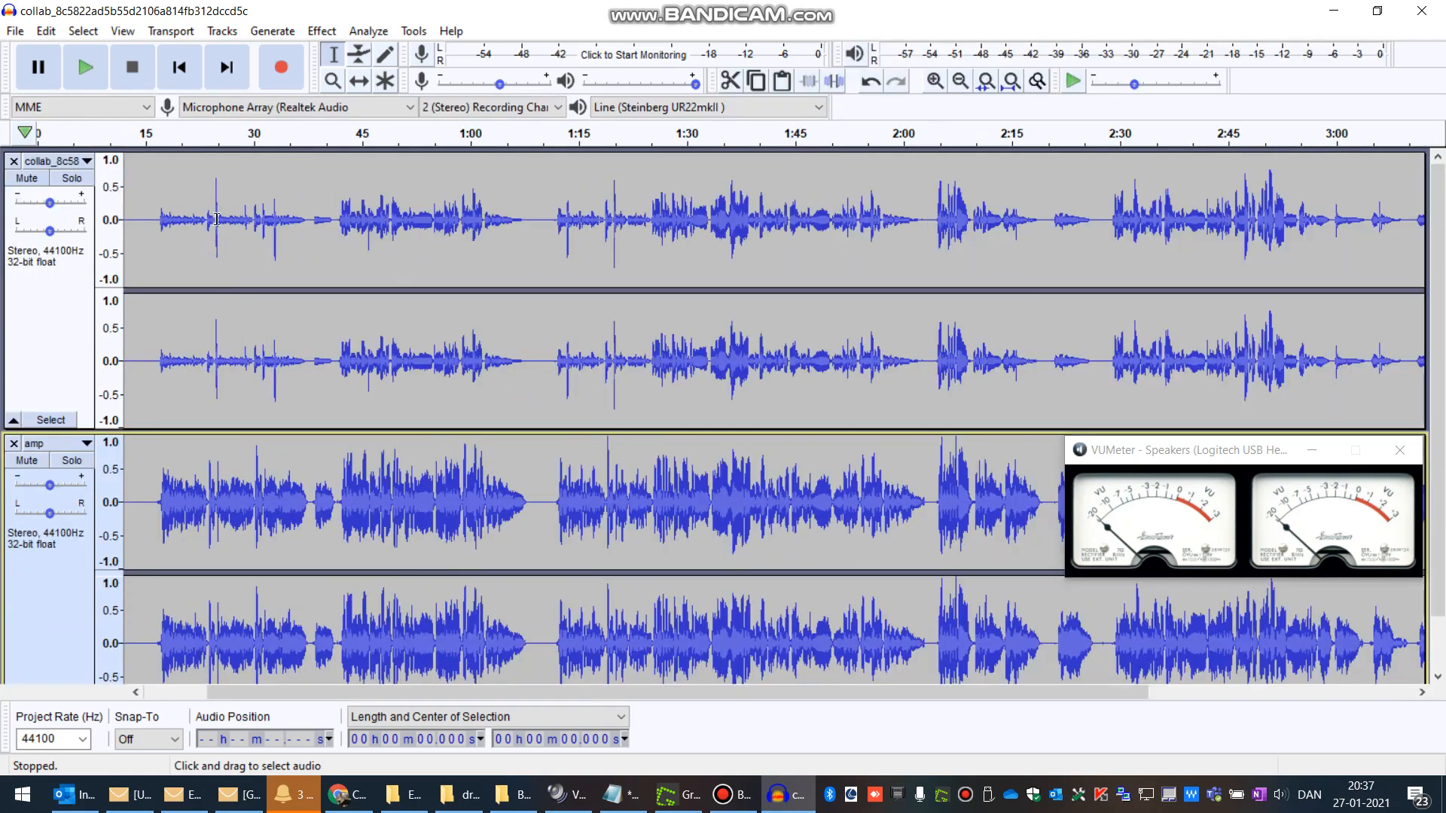
ctrl+scroll(217, 215, down, 1)
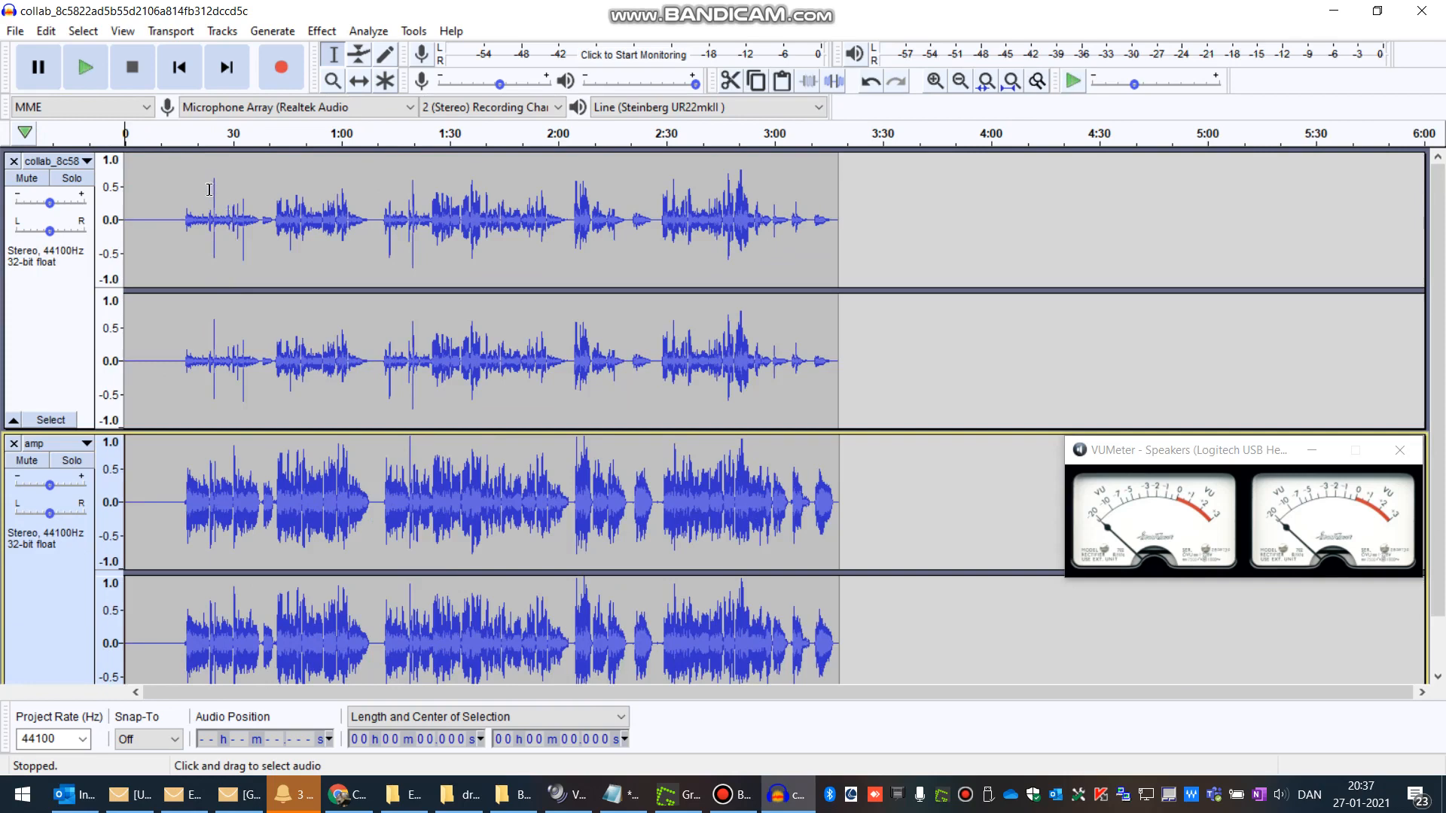
Step: Examine short sections of the collab track by selecting them around 30 seconds and 1:19
drag(210, 189, 247, 230)
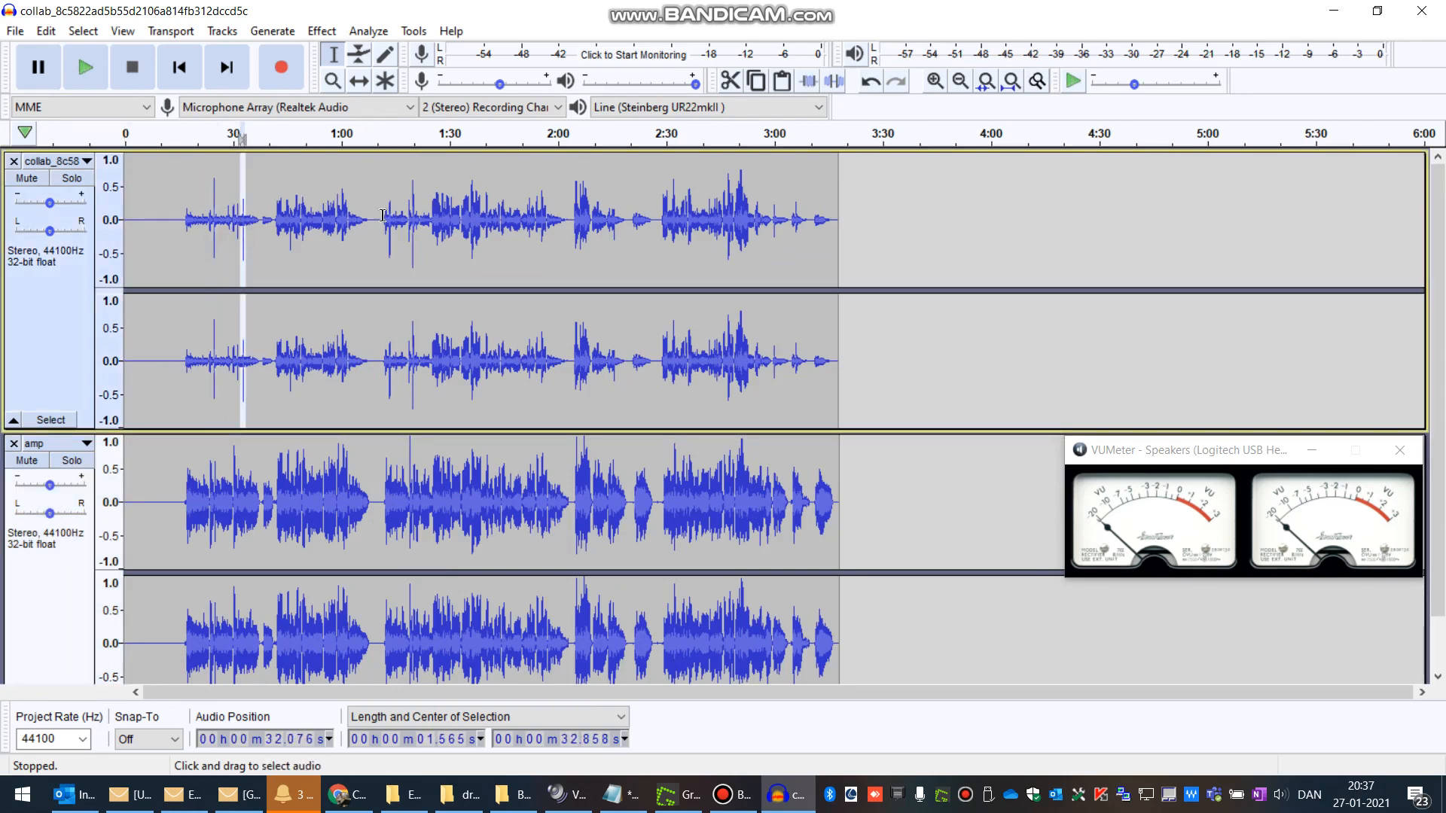
drag(410, 245, 414, 247)
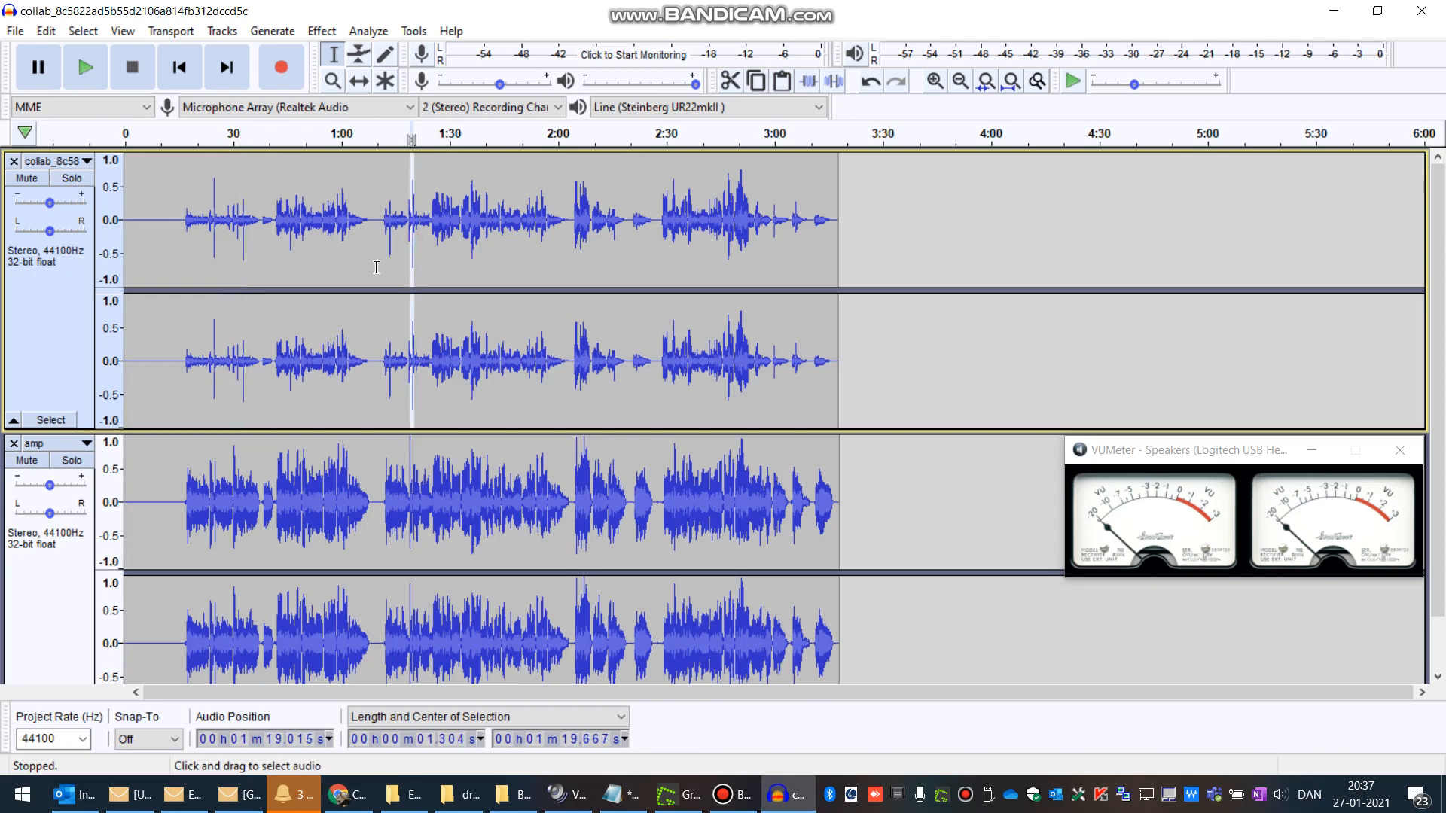
drag(250, 253, 239, 251)
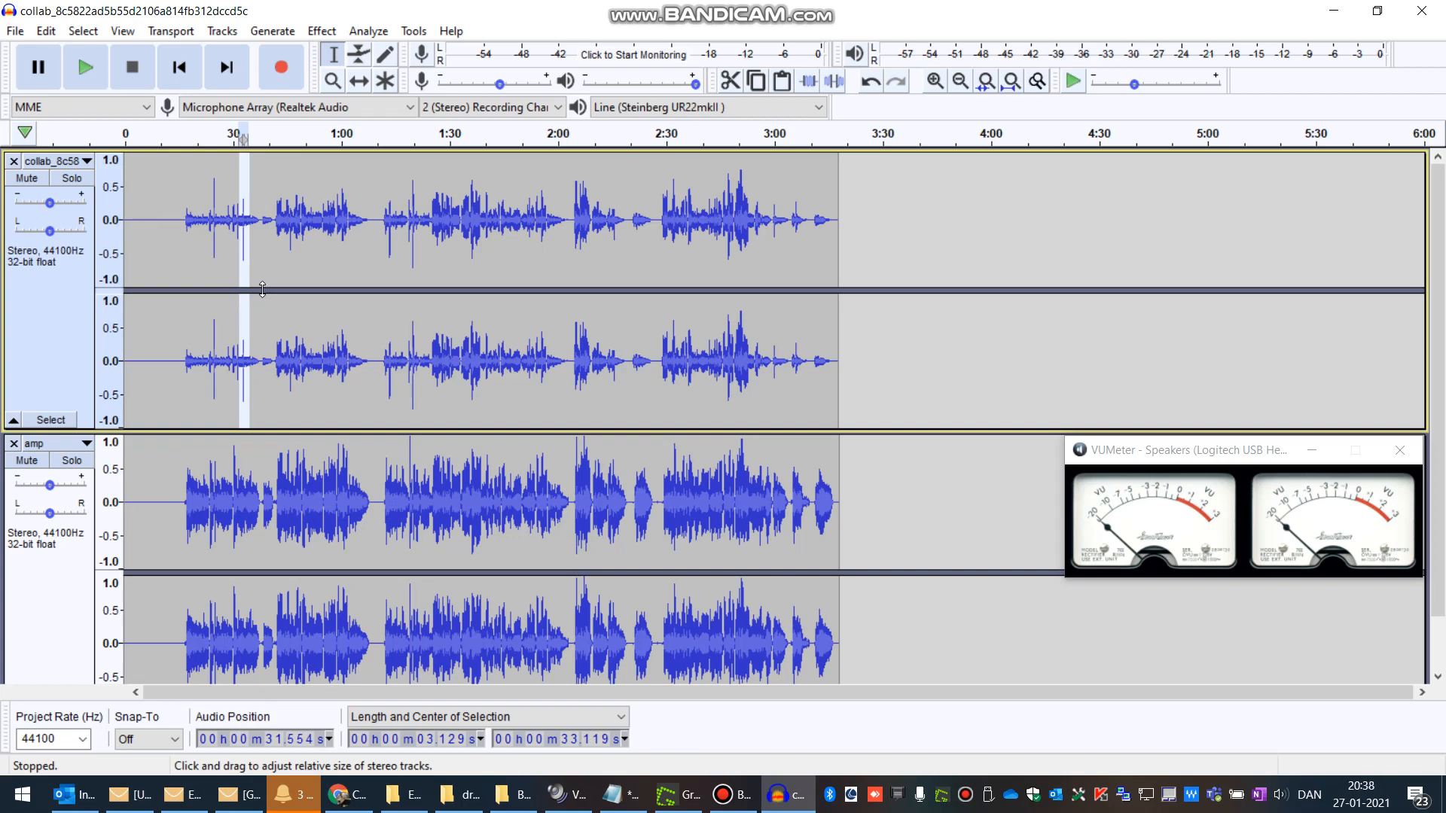
drag(213, 238, 239, 257)
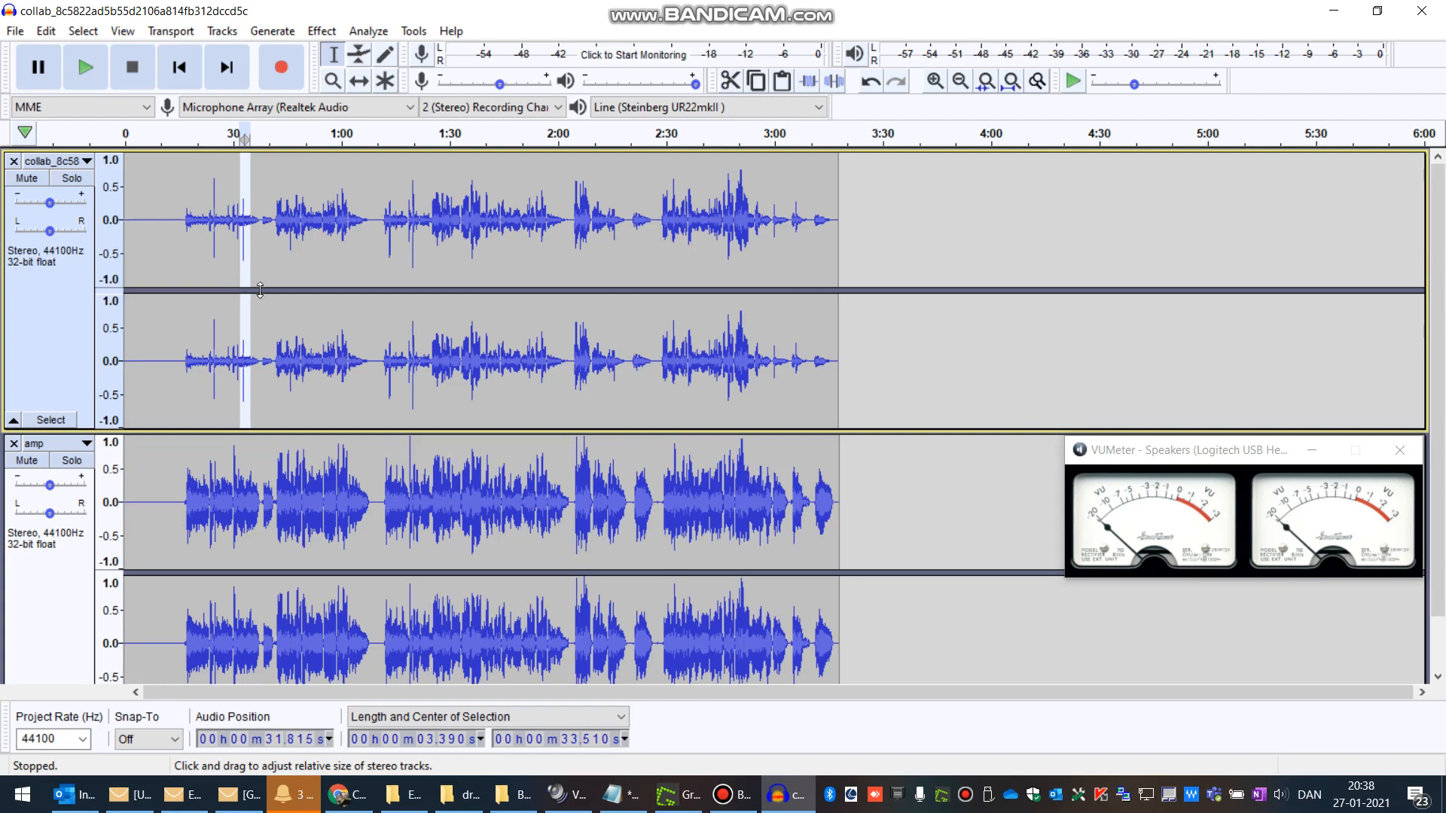
drag(215, 186, 219, 190)
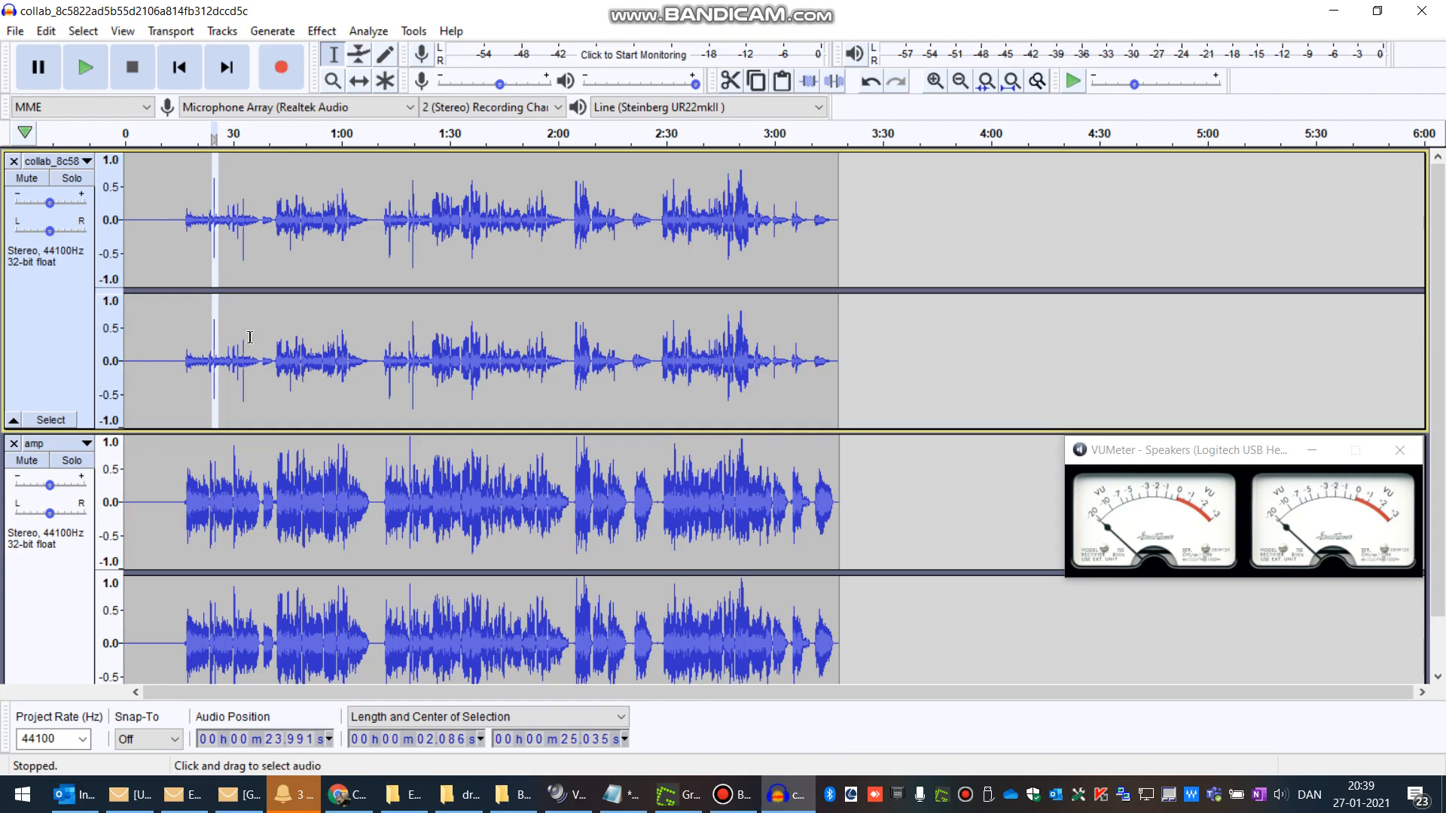
Step: Solo the collab track and play it from about 16 seconds
click(281, 330)
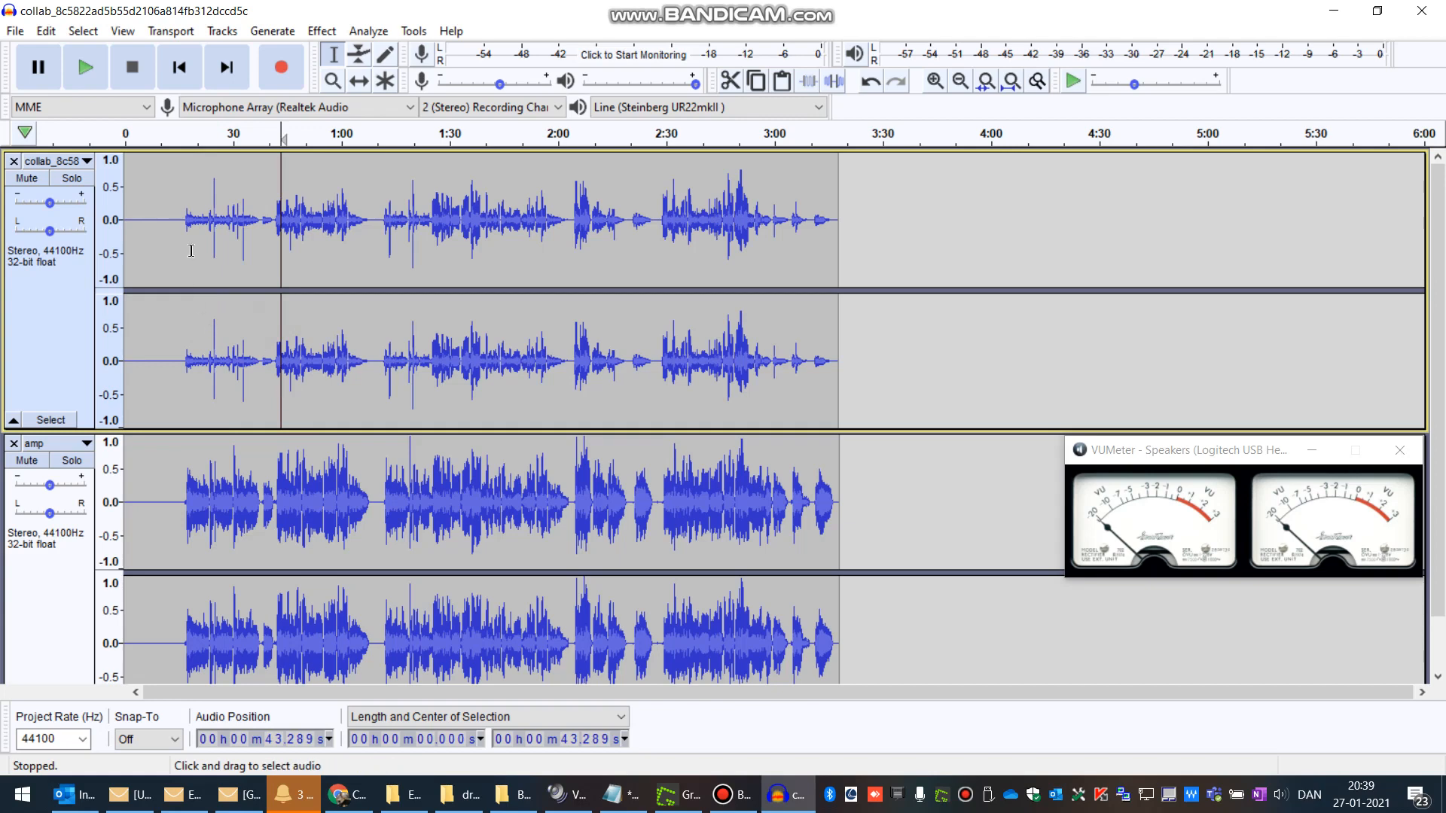
click(182, 223)
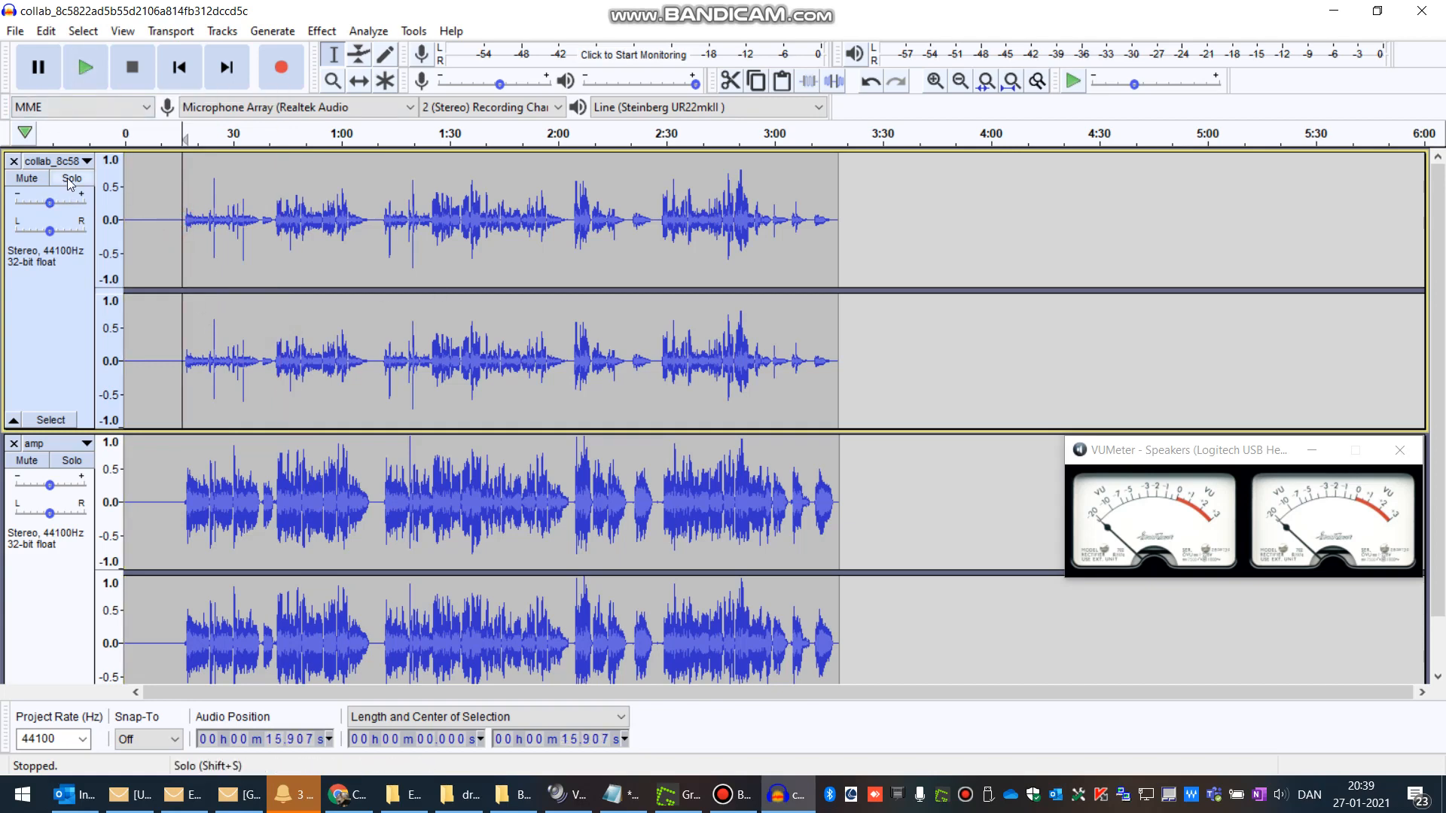
click(69, 181)
click(84, 70)
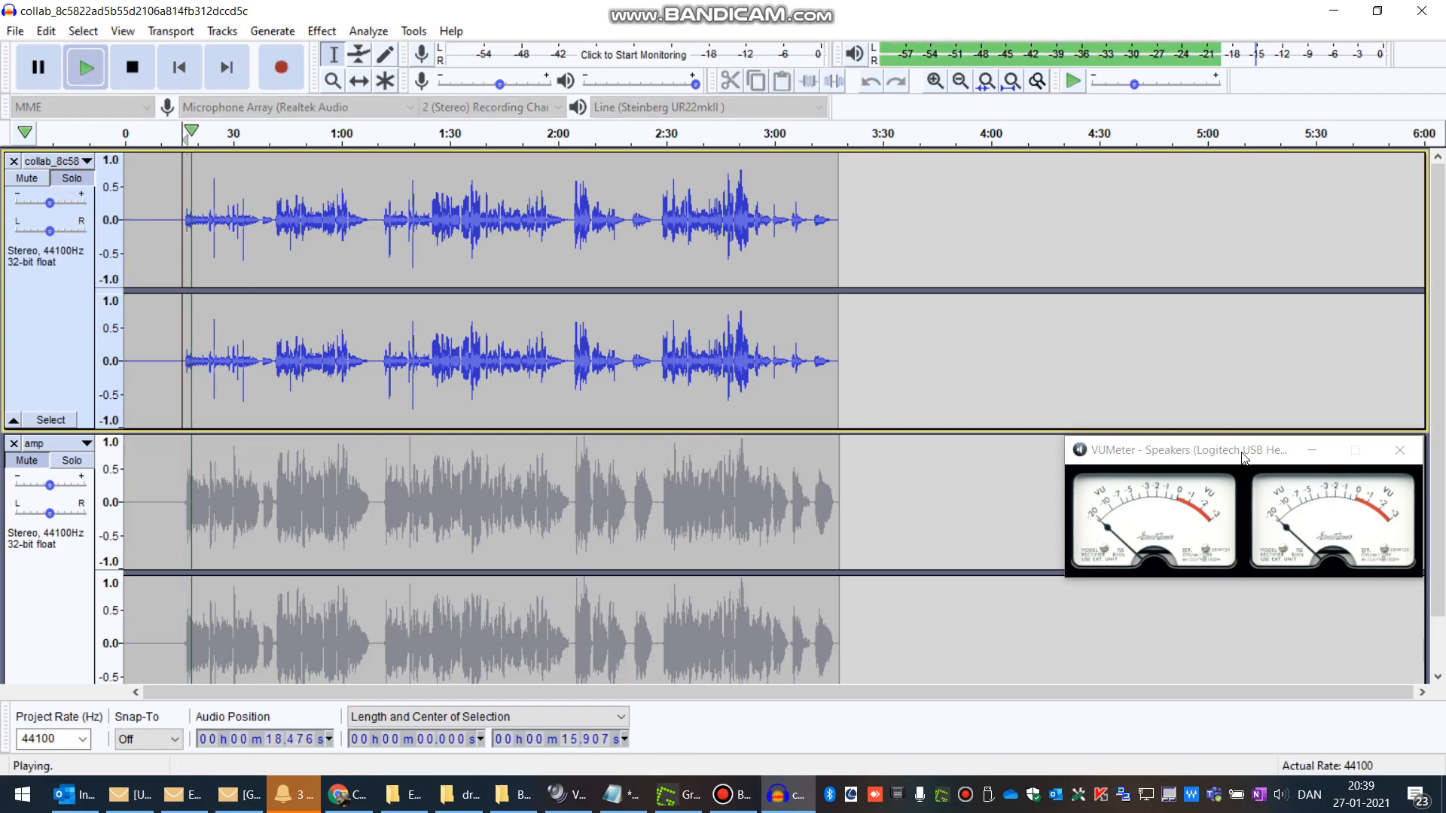
Step: Stop playback, switch the playback device to Speakers (Logitech USB Headset), and replay the soloed collab track briefly
key(space)
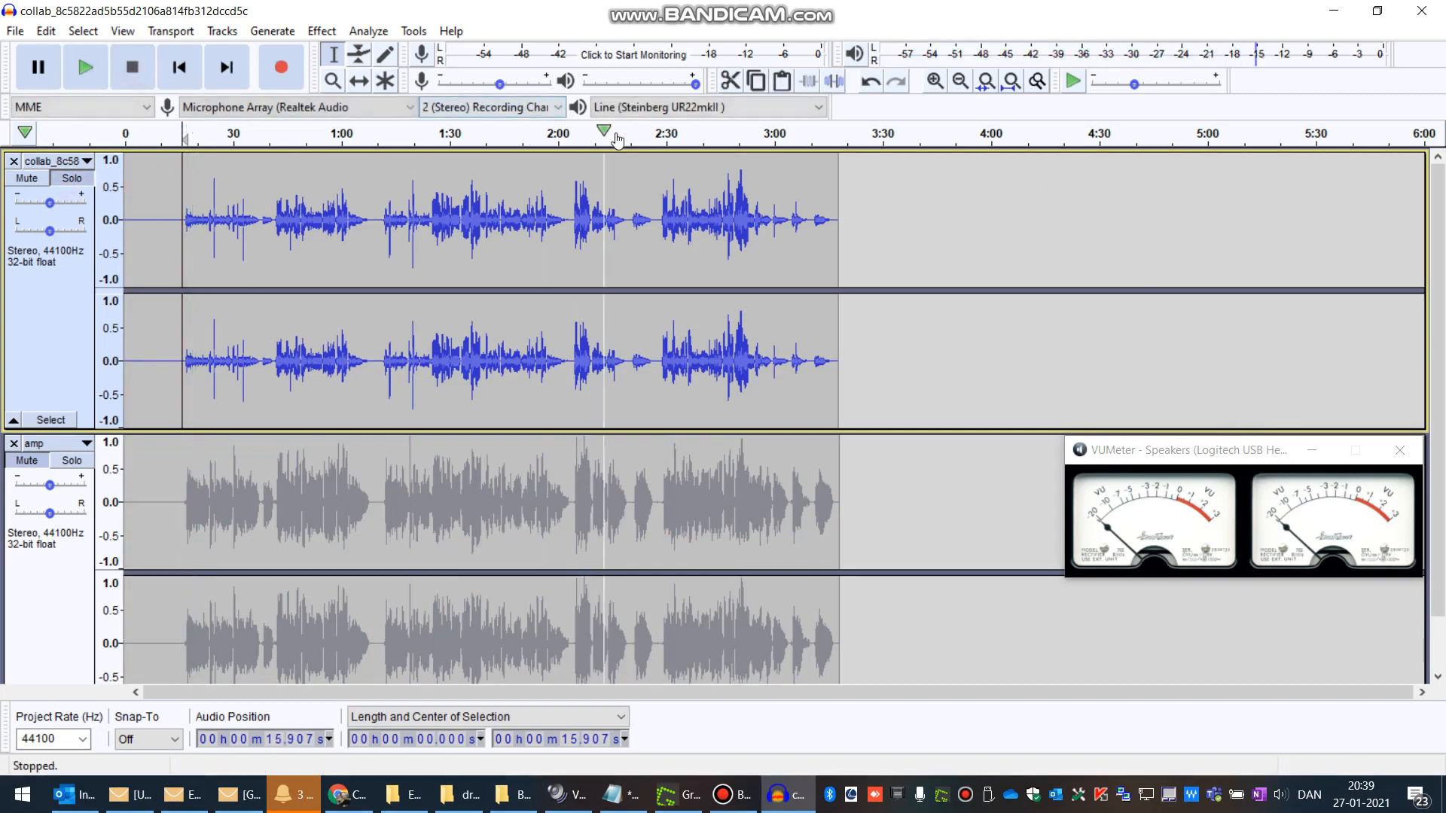
click(651, 107)
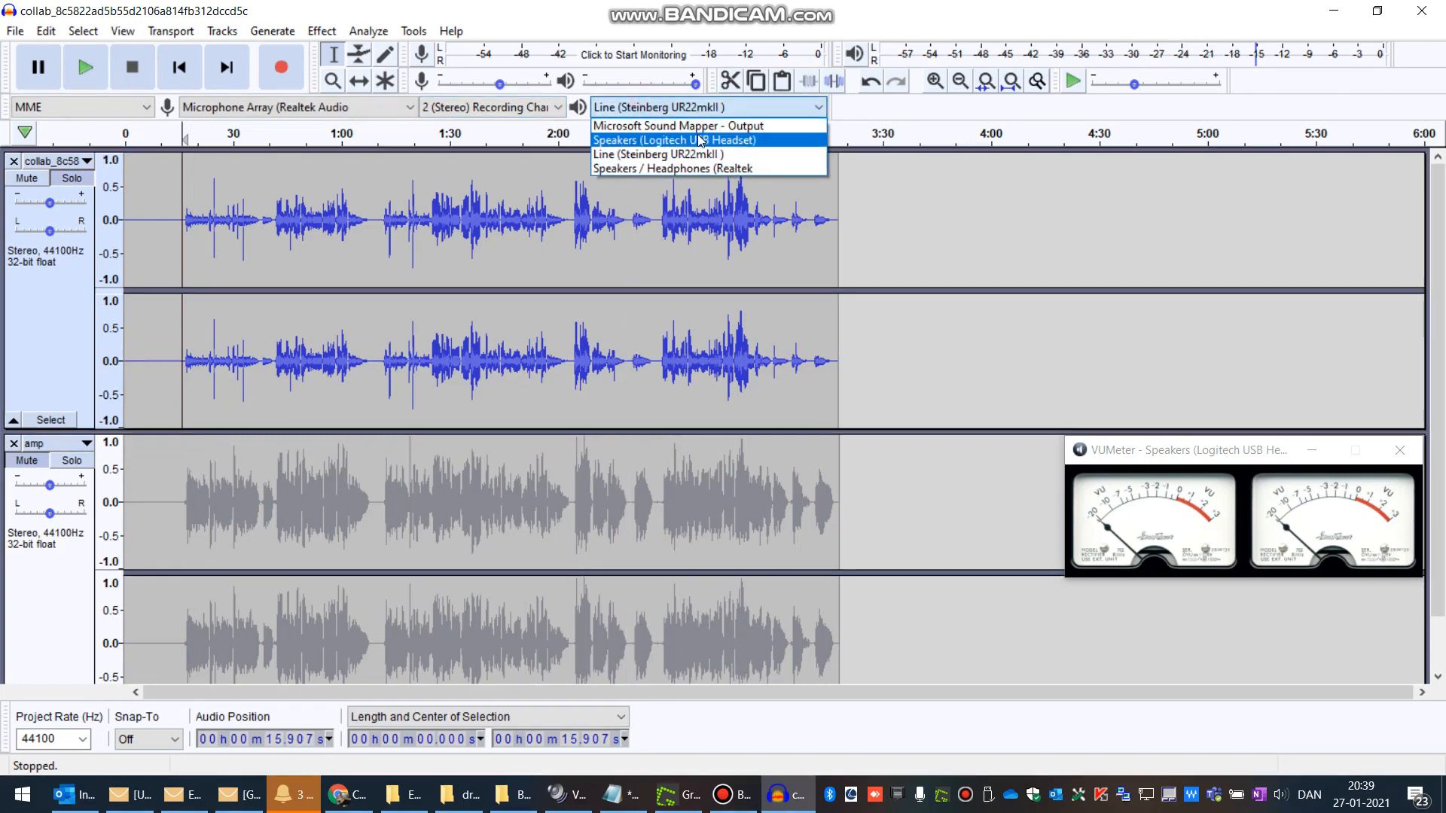
key(Down)
click(585, 259)
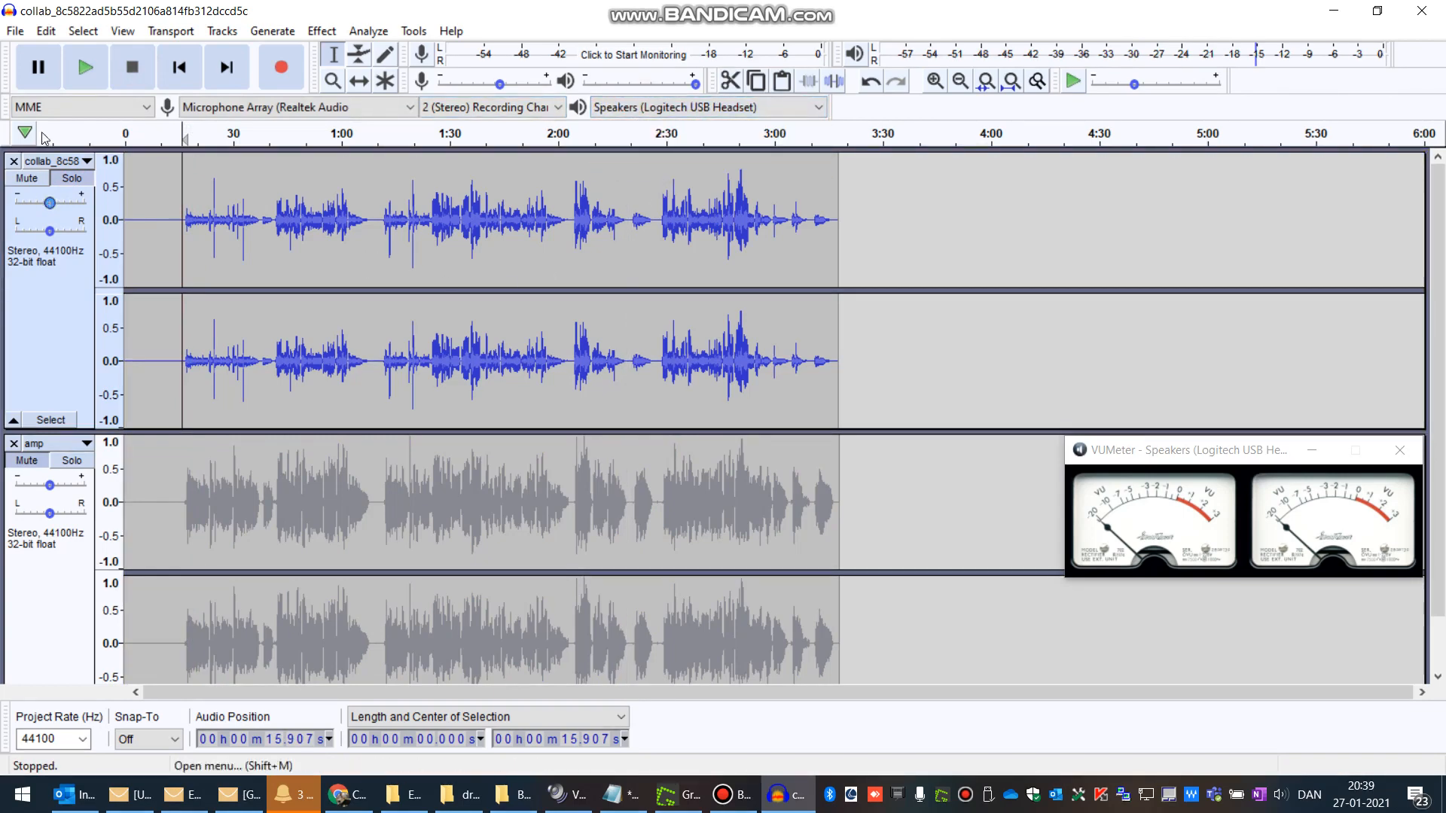
click(86, 68)
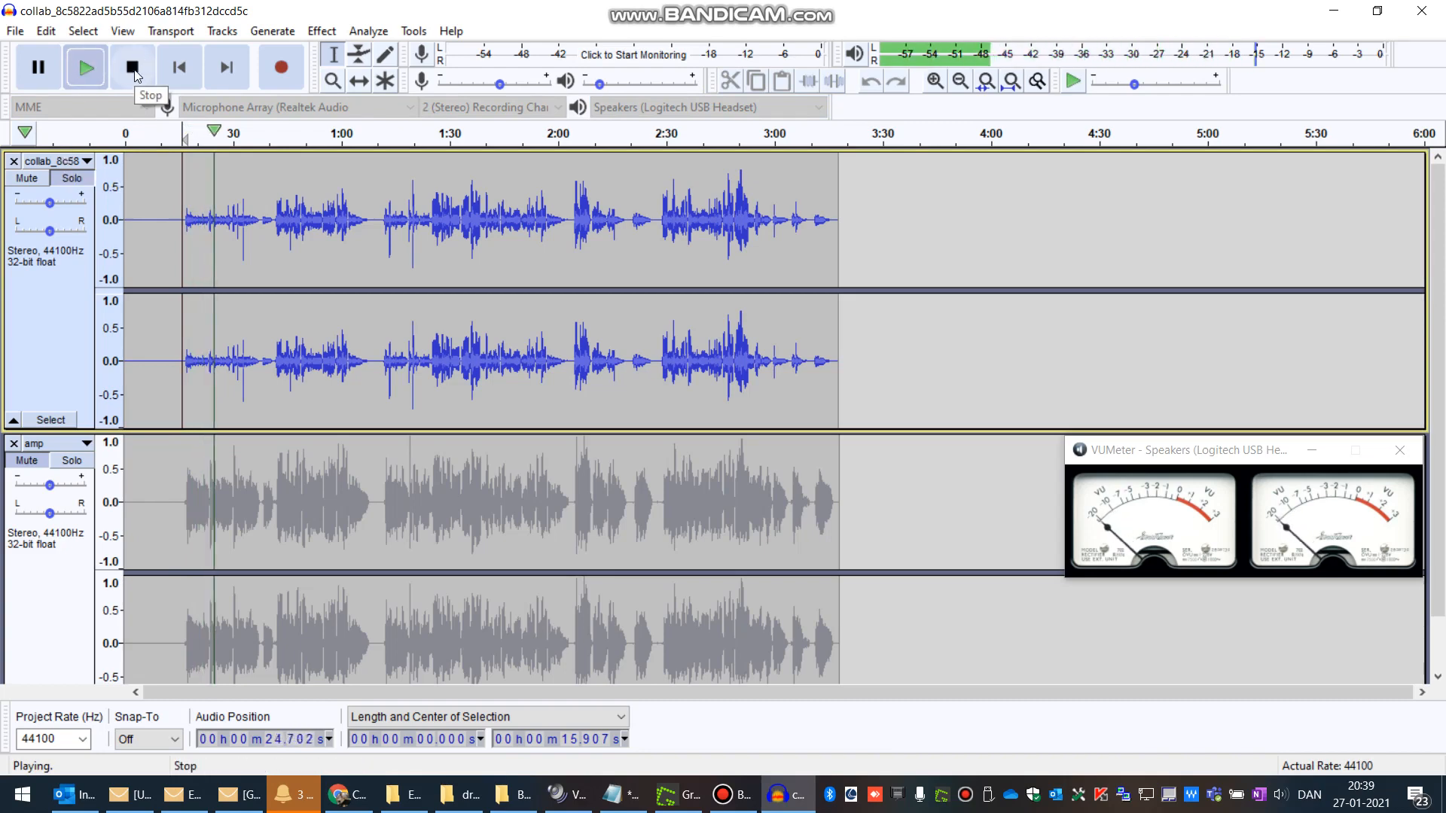
click(132, 70)
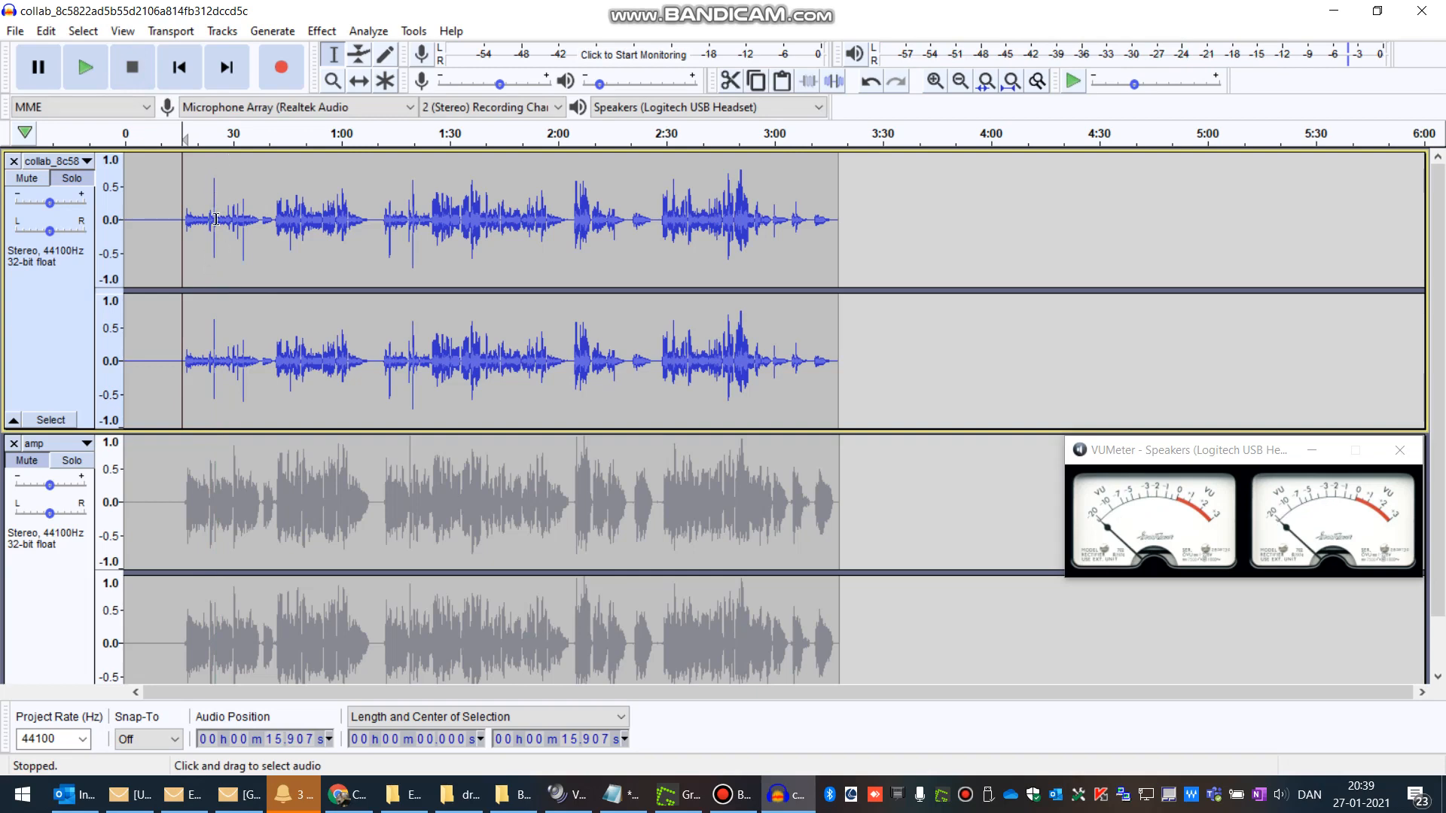
Step: Unsolo the collab track, solo the amp track instead, and play it from about 16 seconds
click(185, 468)
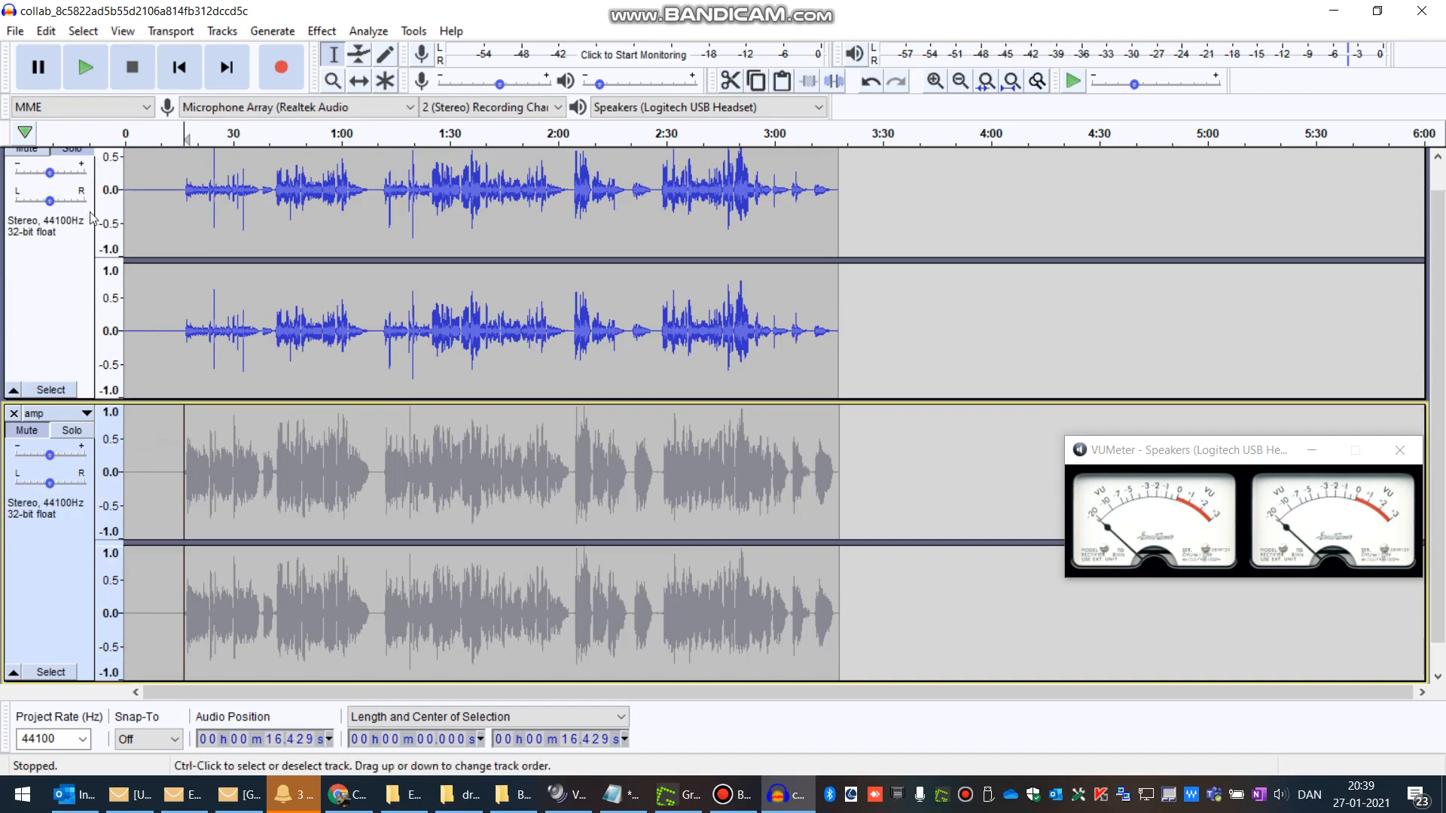
click(73, 179)
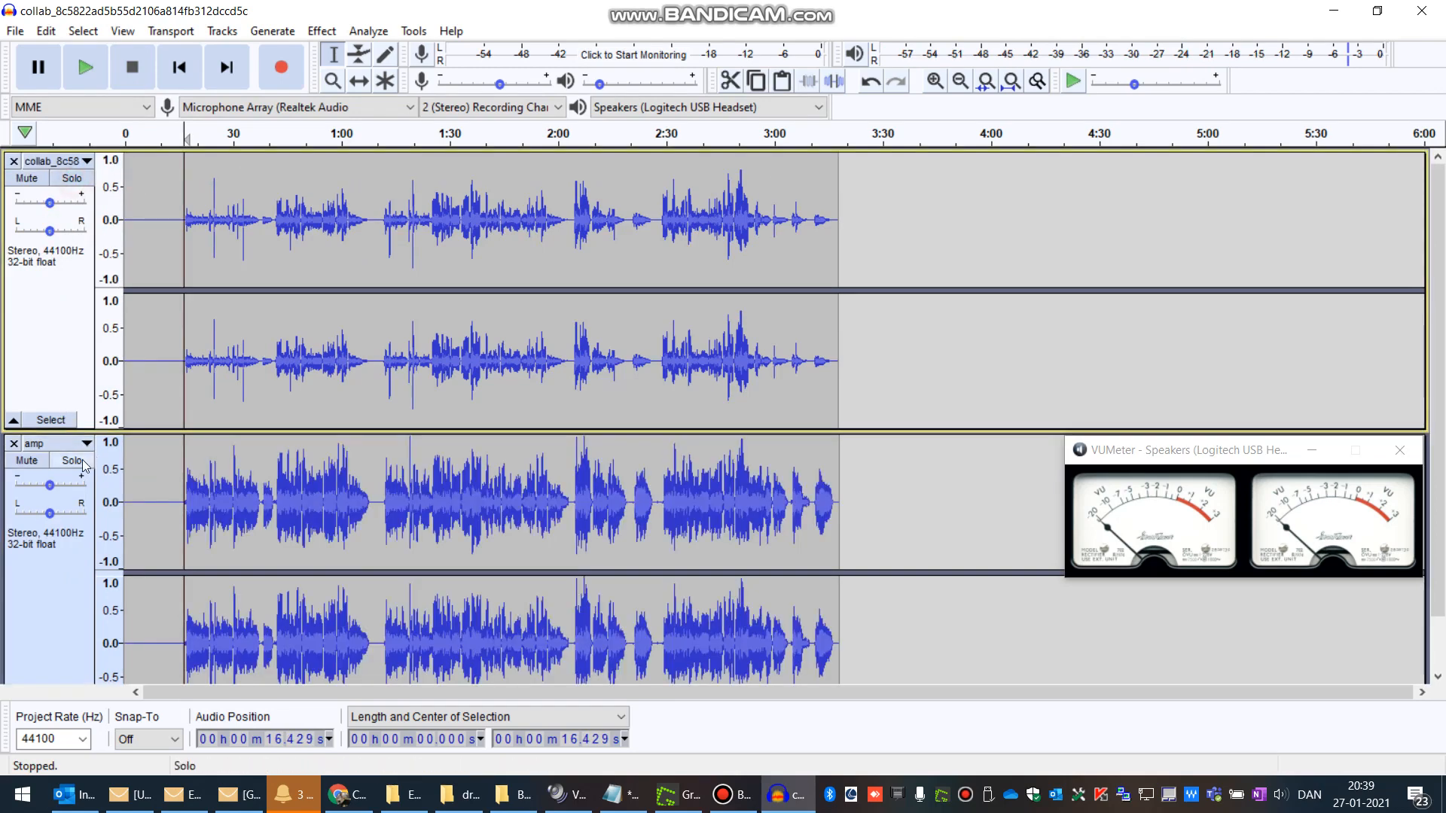
click(75, 462)
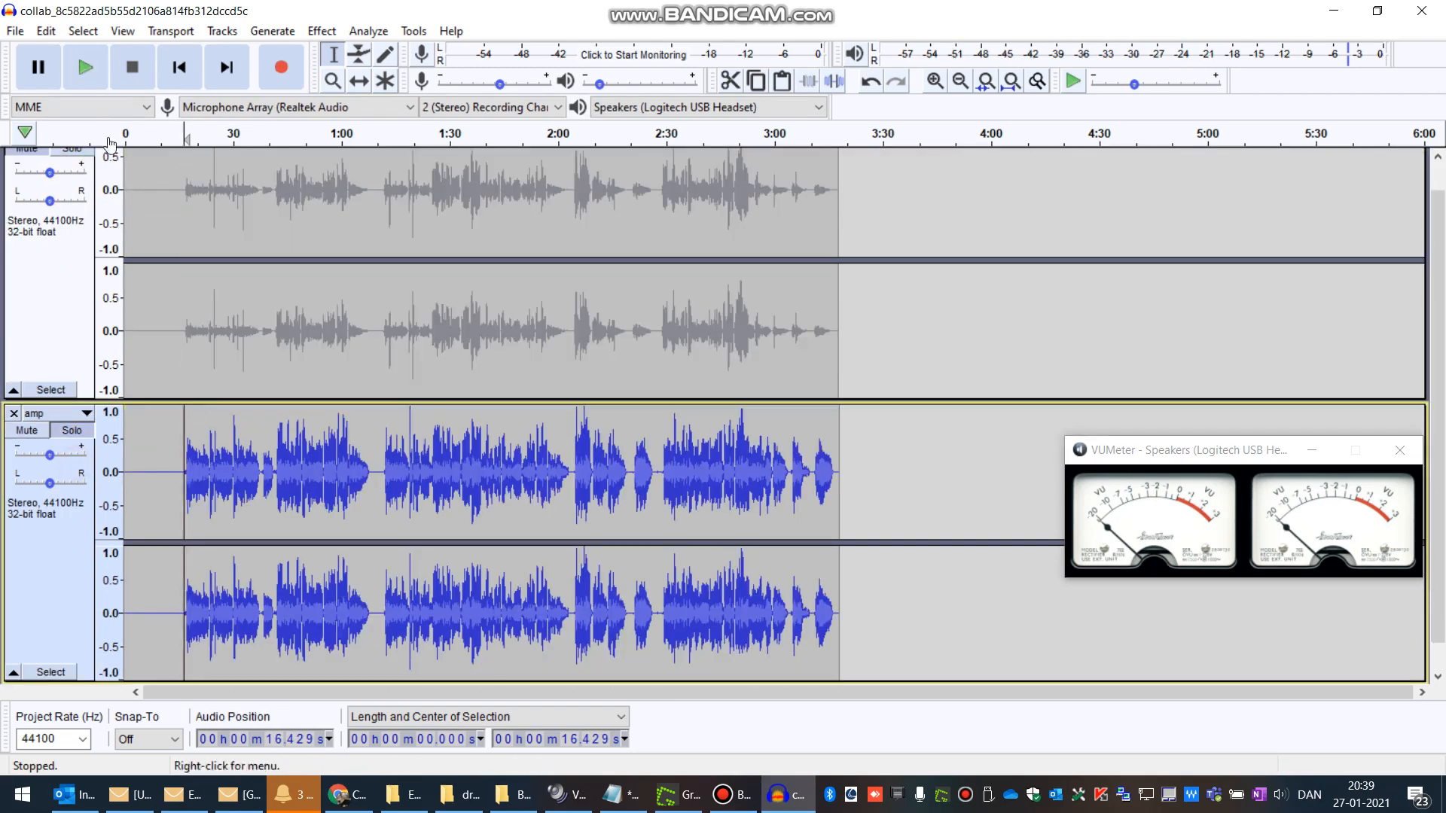
click(87, 70)
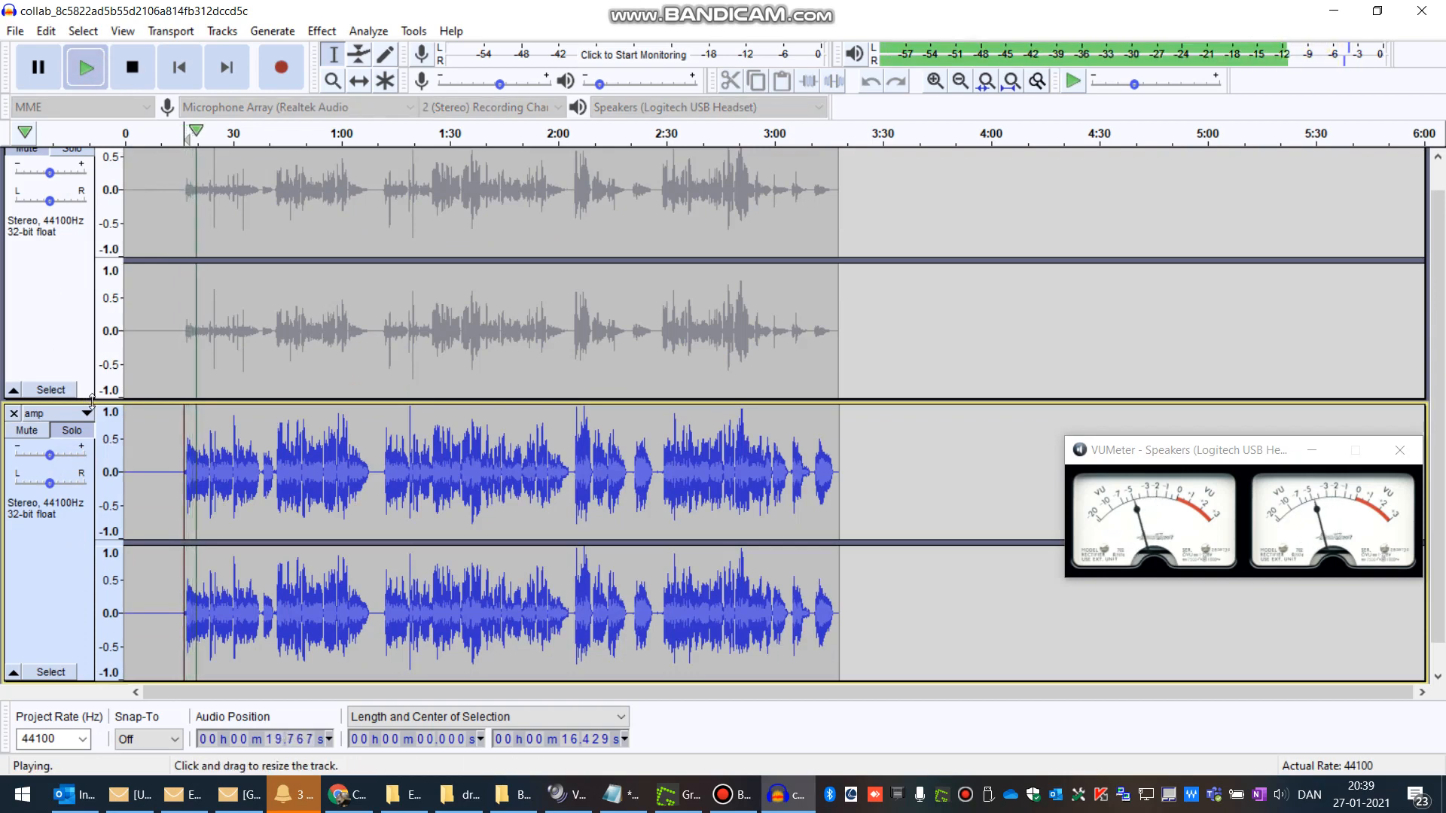
click(134, 67)
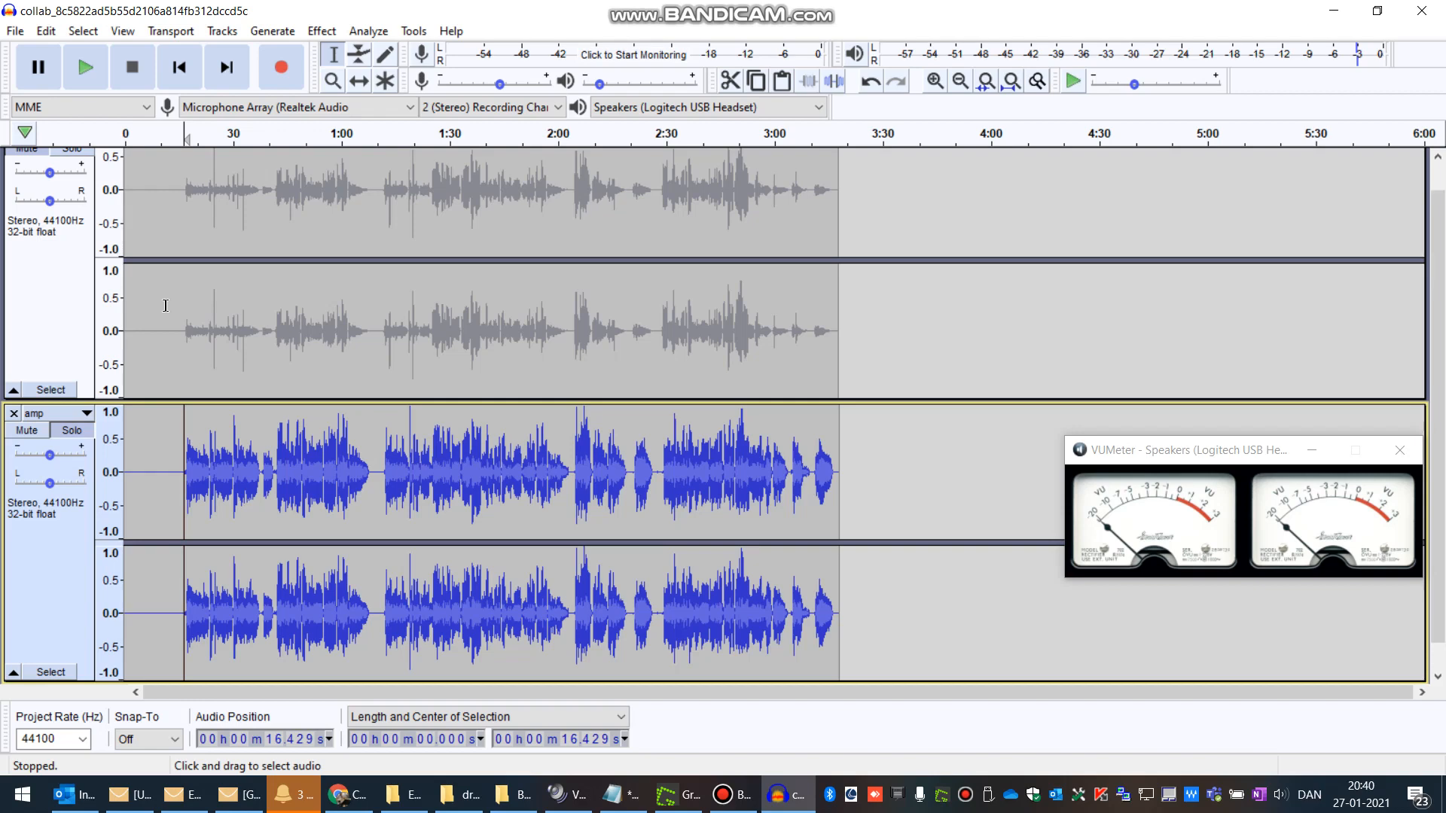
Step: Clear the amp track's solo so both vocal tracks are audible again
drag(210, 312, 219, 313)
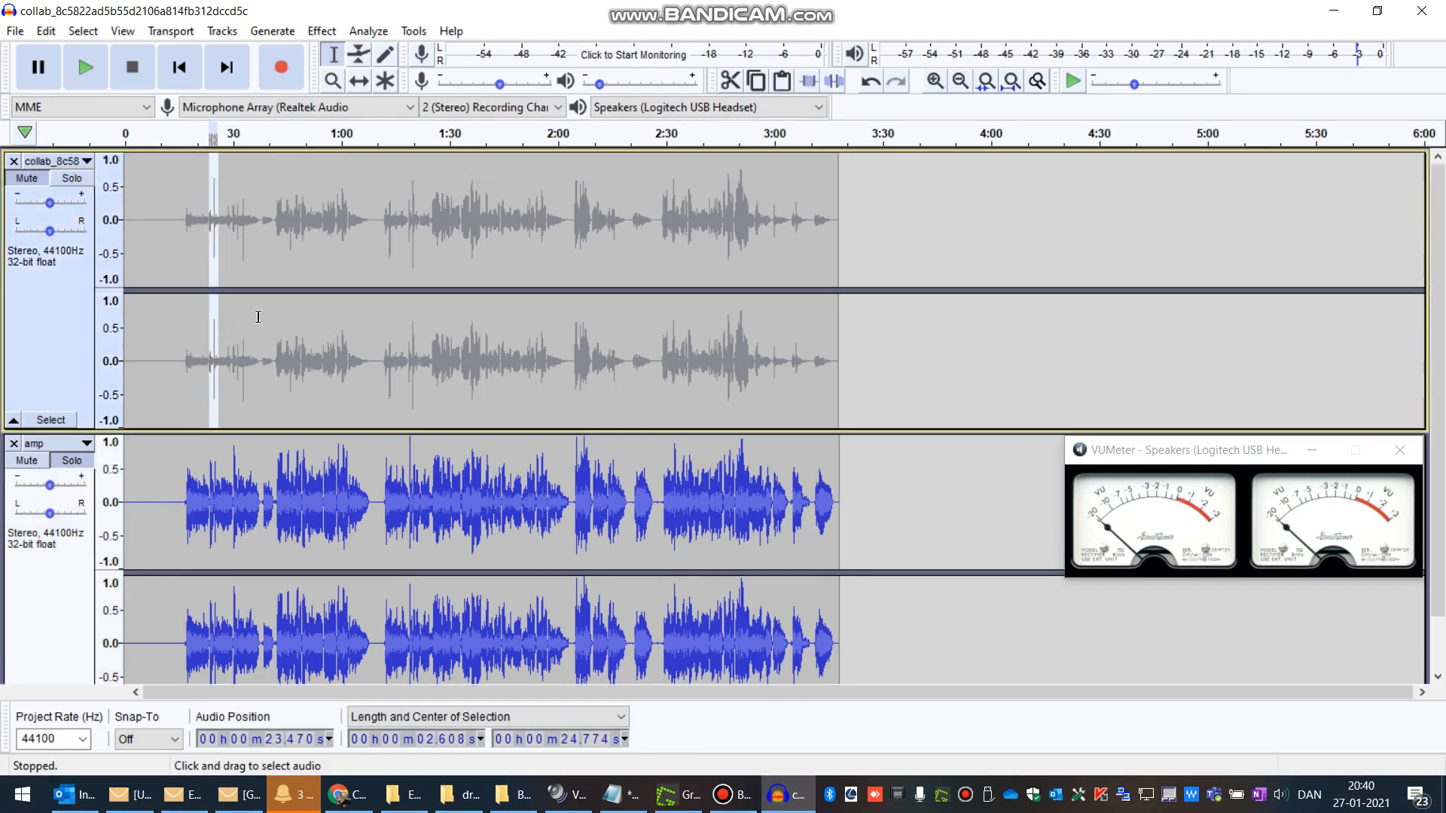
click(27, 179)
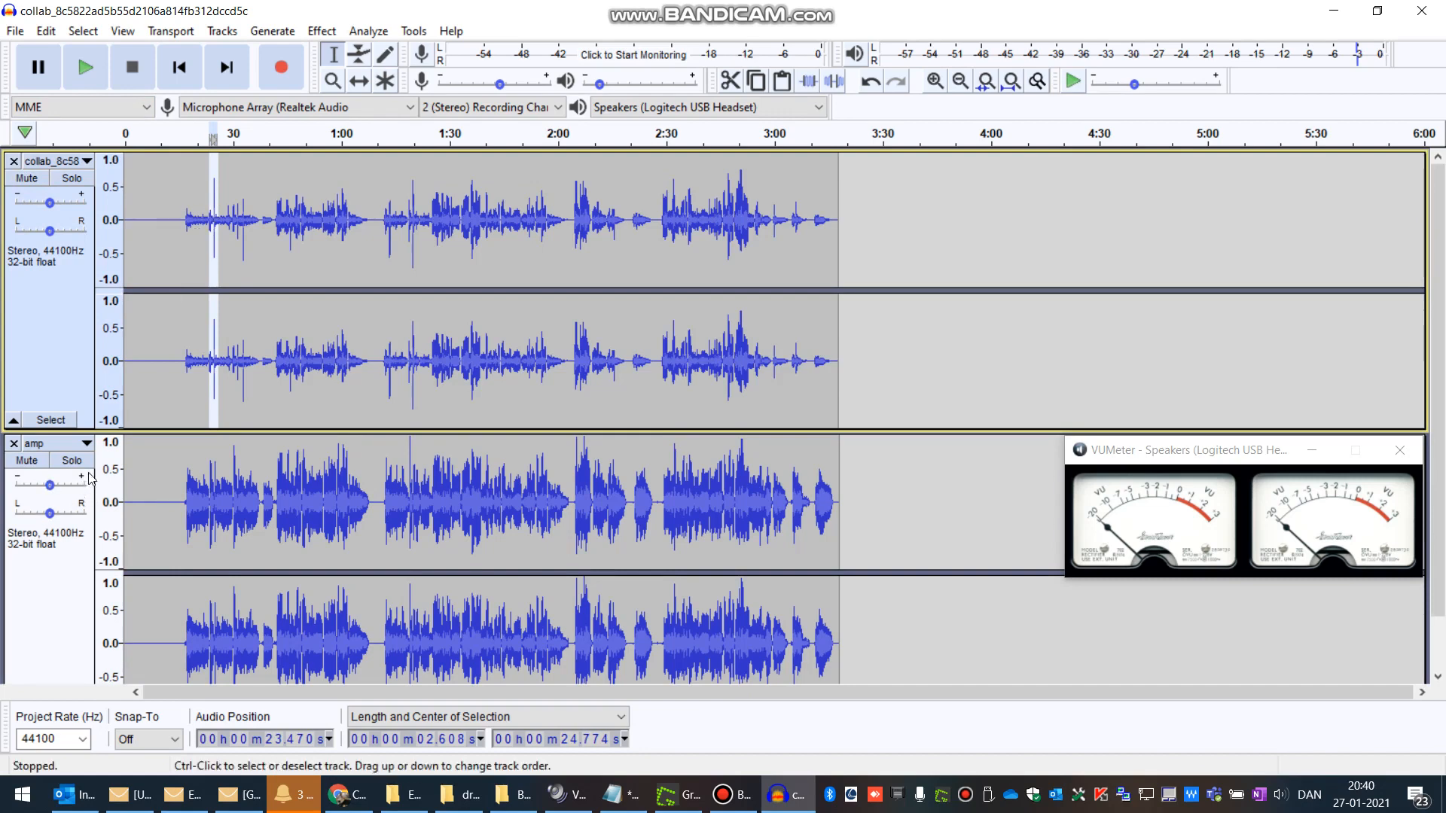
click(177, 216)
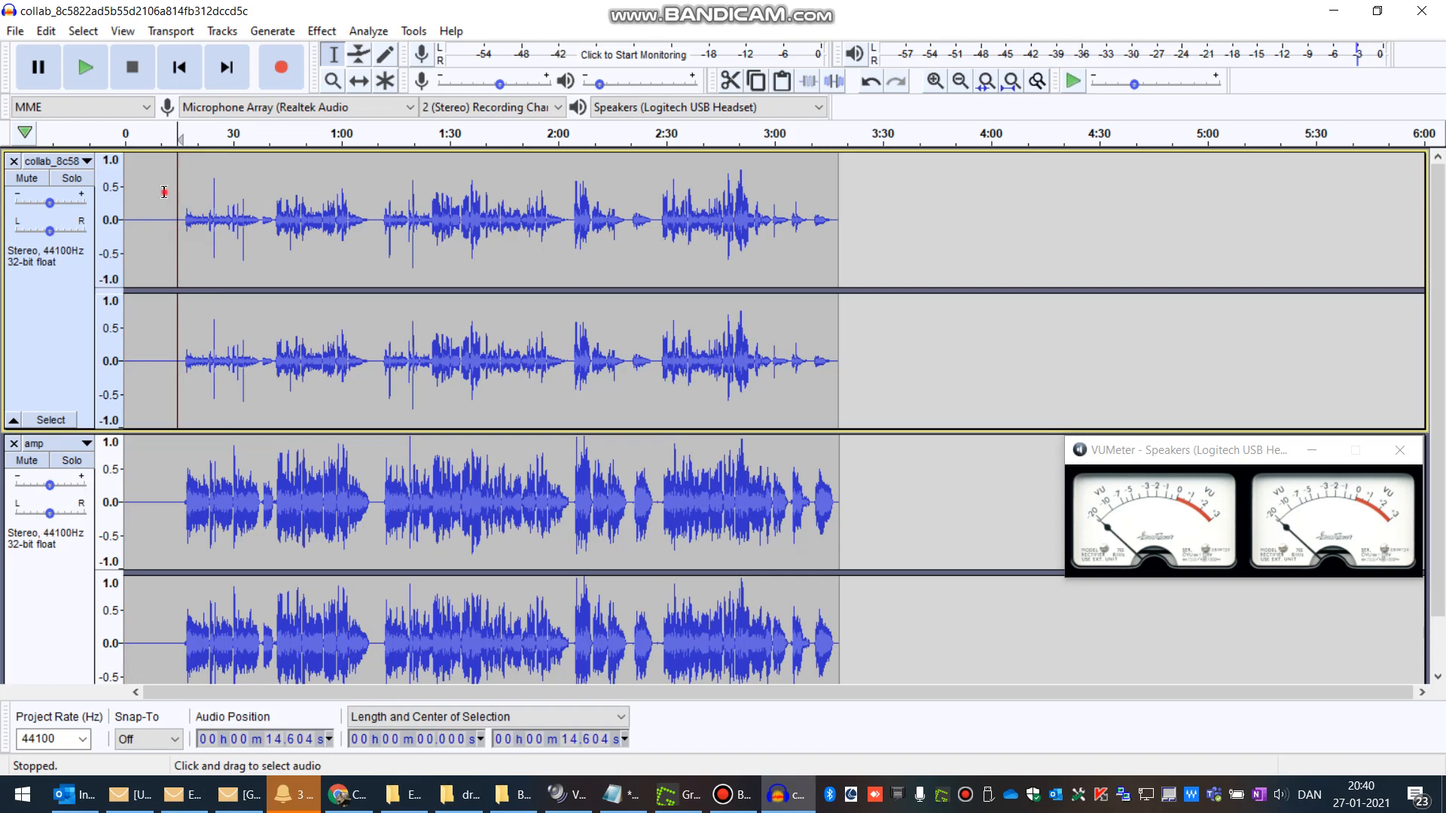
Step: Select the whole collab track and normalize it to -1.0 dB peak amplitude with DC offset removal
drag(164, 192, 836, 208)
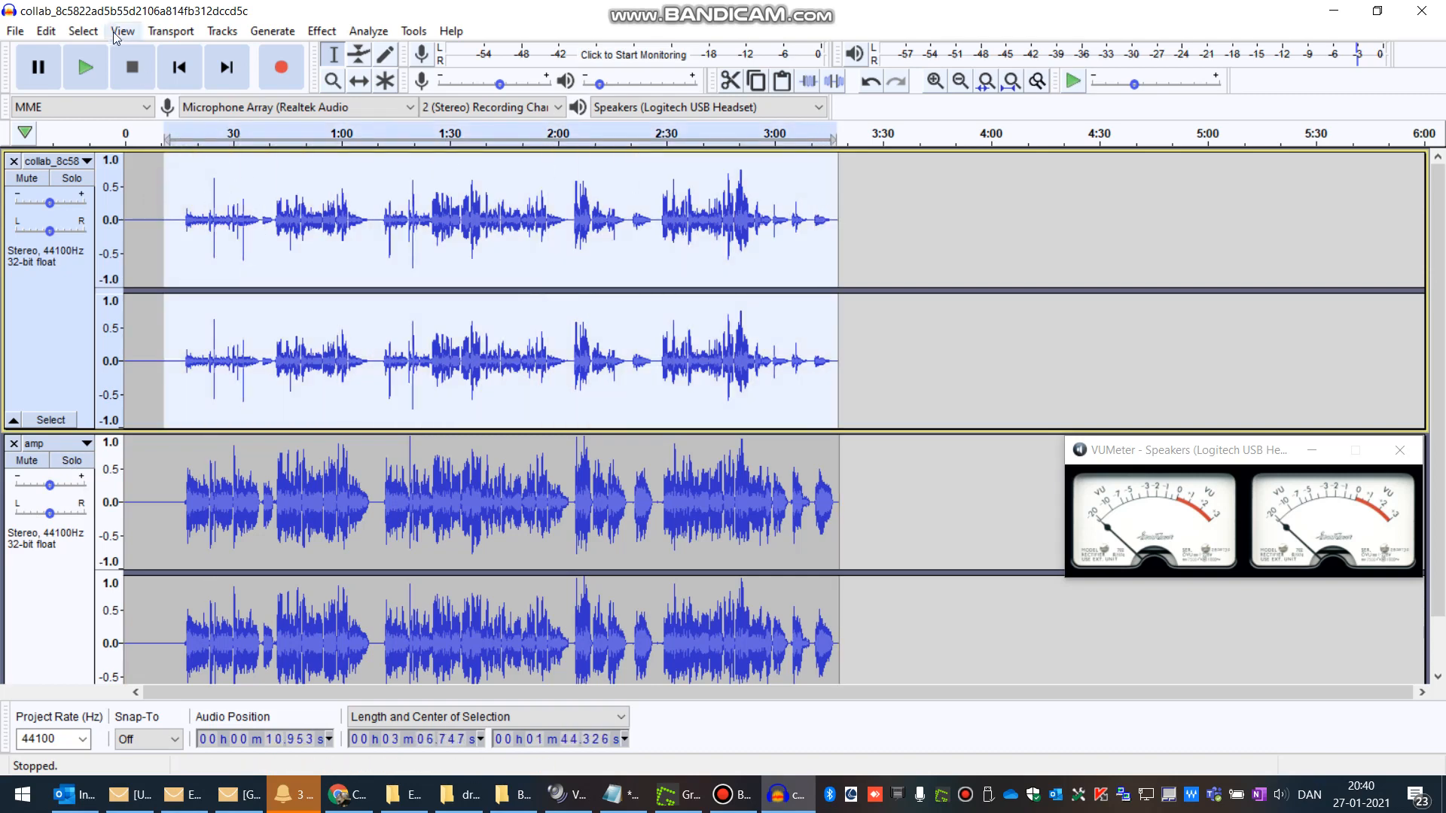
click(152, 194)
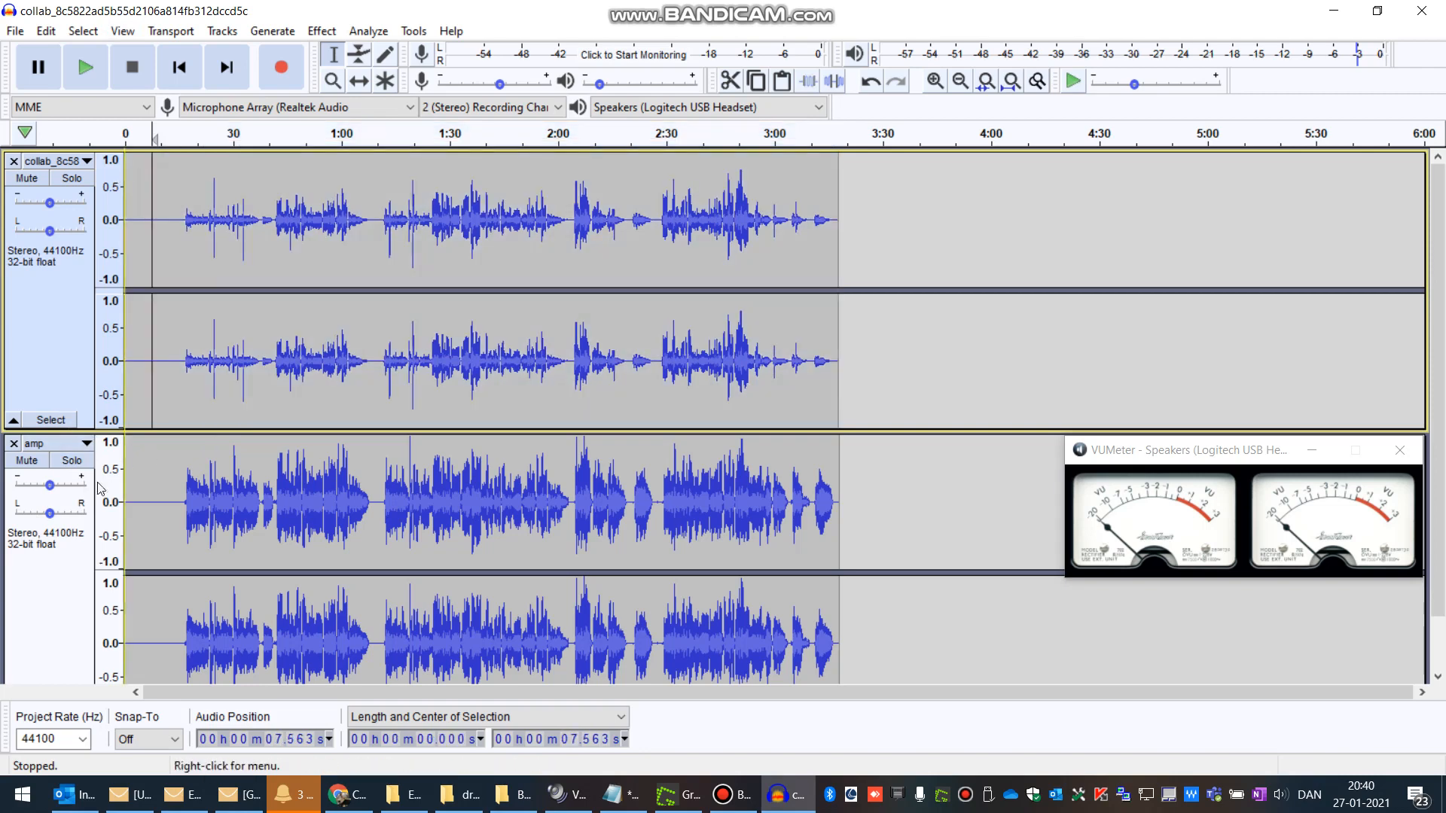
click(42, 304)
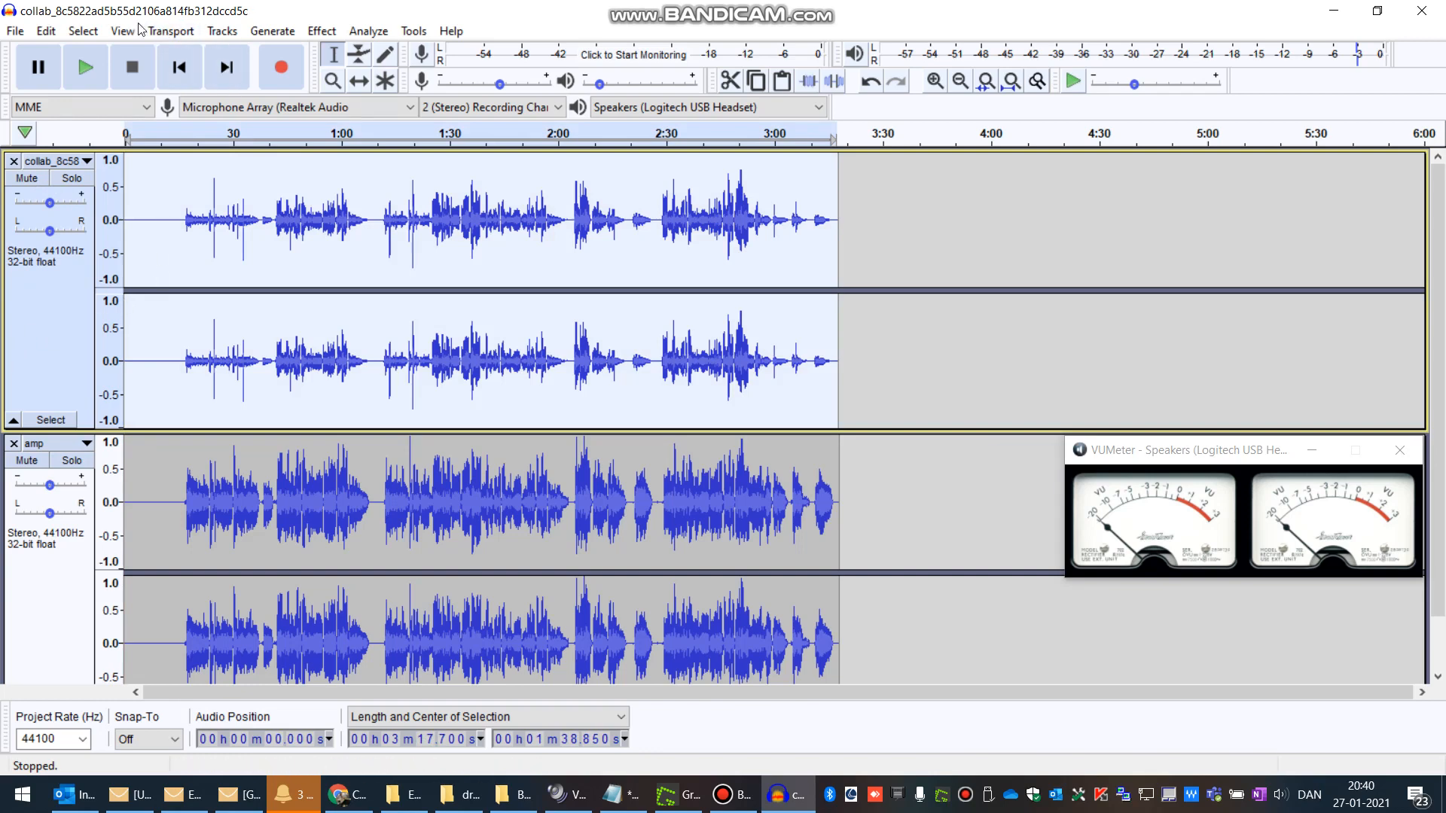
click(316, 33)
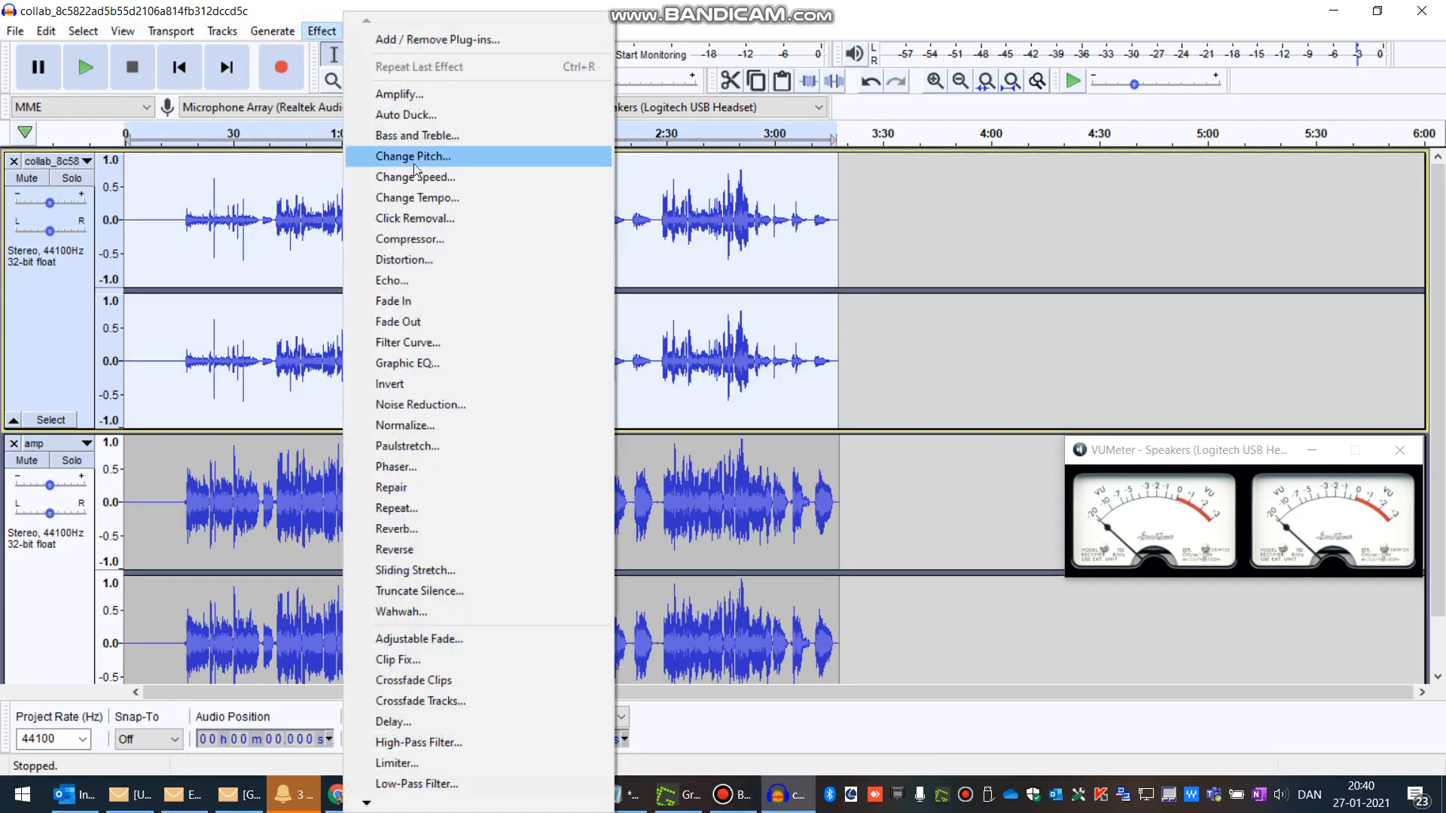
click(427, 423)
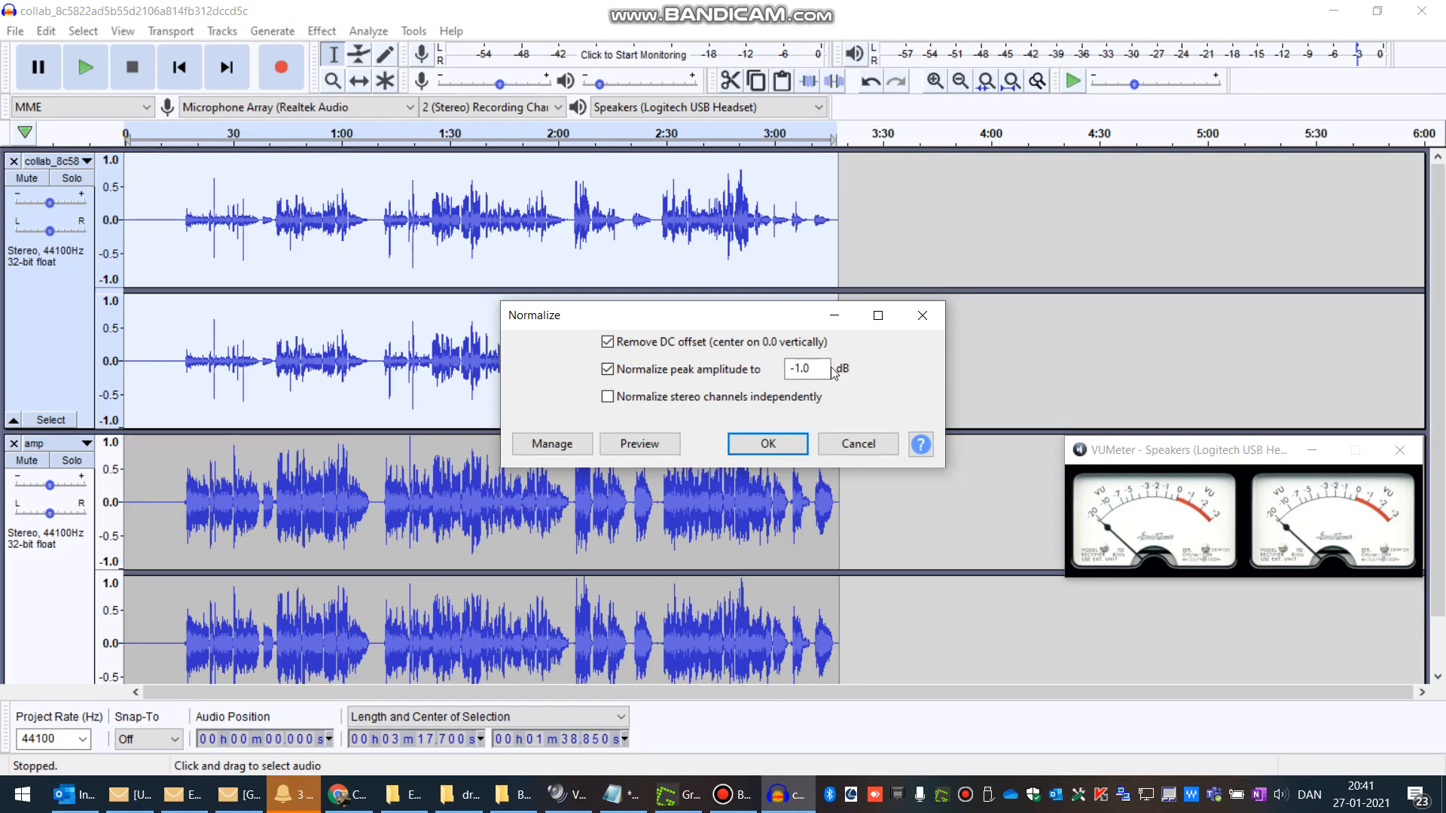
click(765, 444)
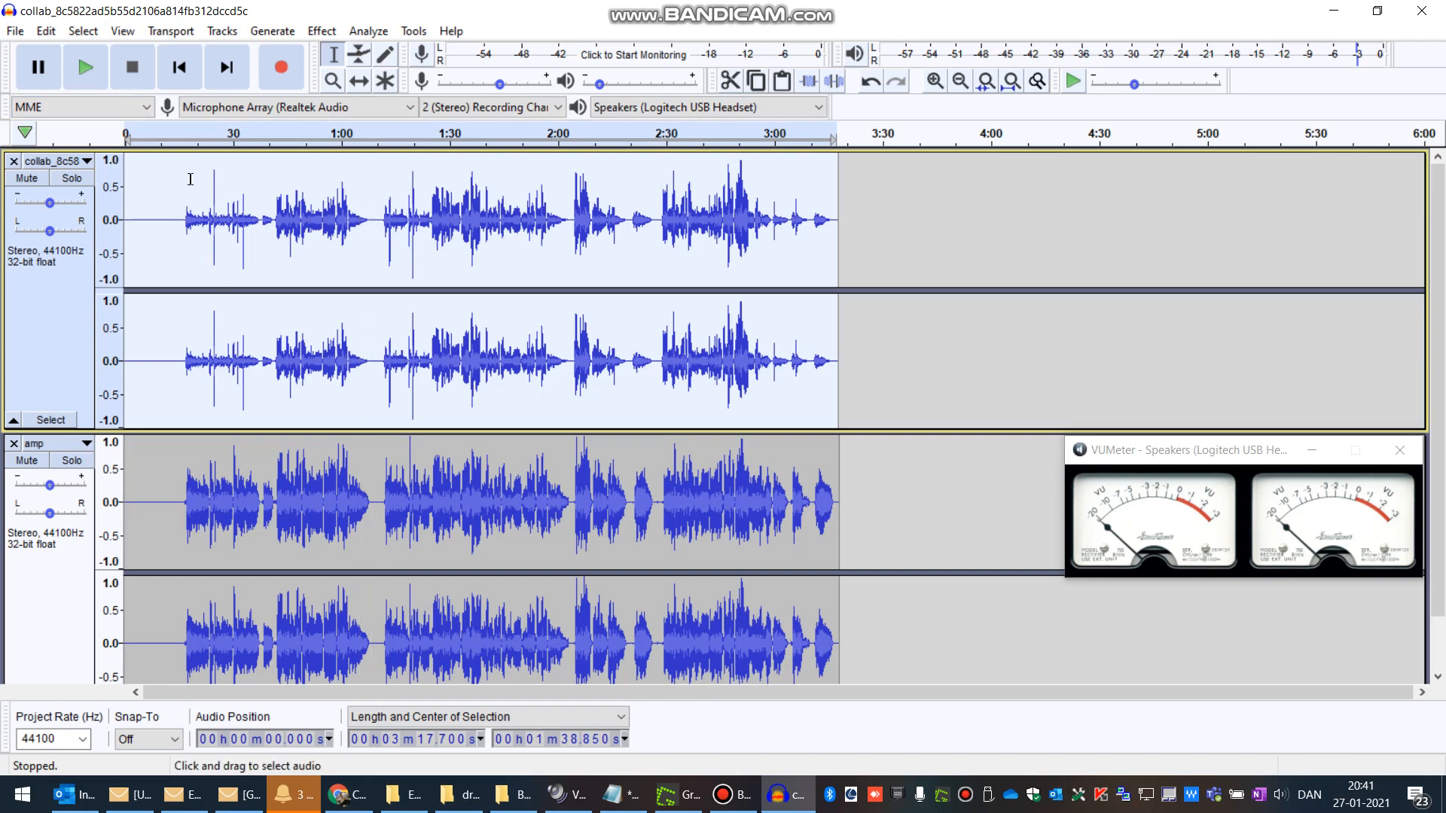
Step: Apply Reverb to the whole collab track using the Vocal II factory preset
drag(179, 211, 838, 220)
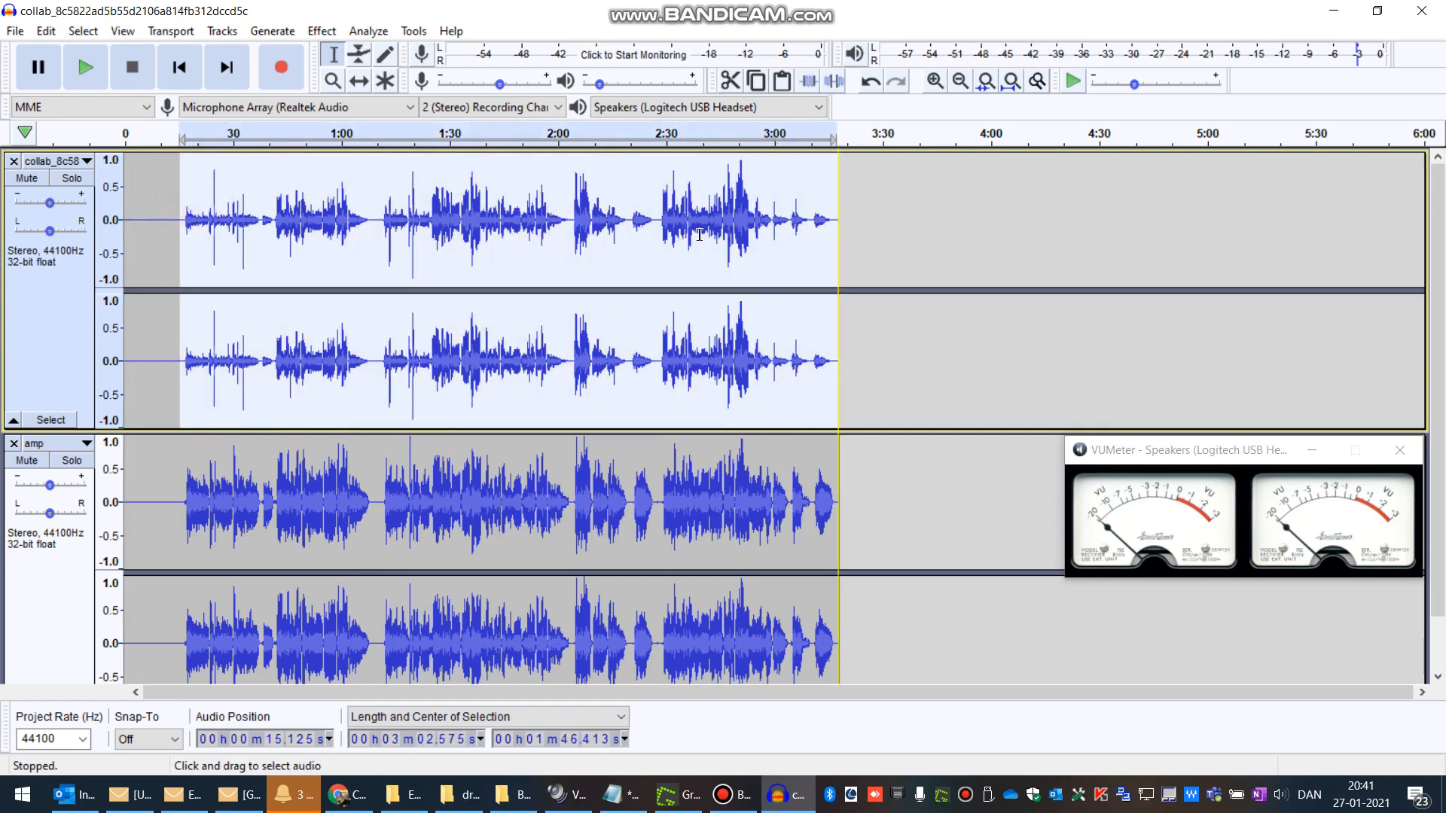
click(41, 312)
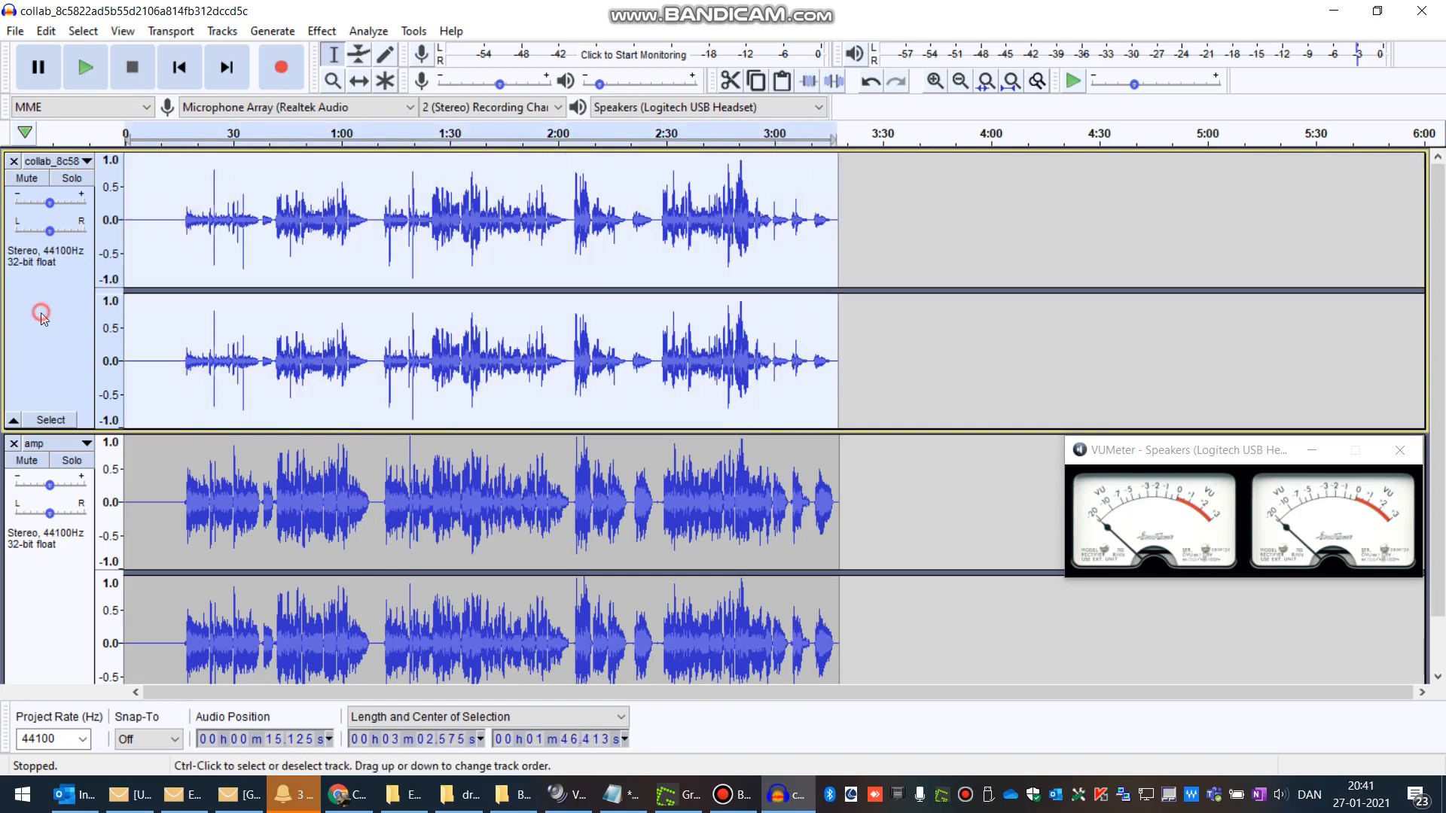
click(320, 31)
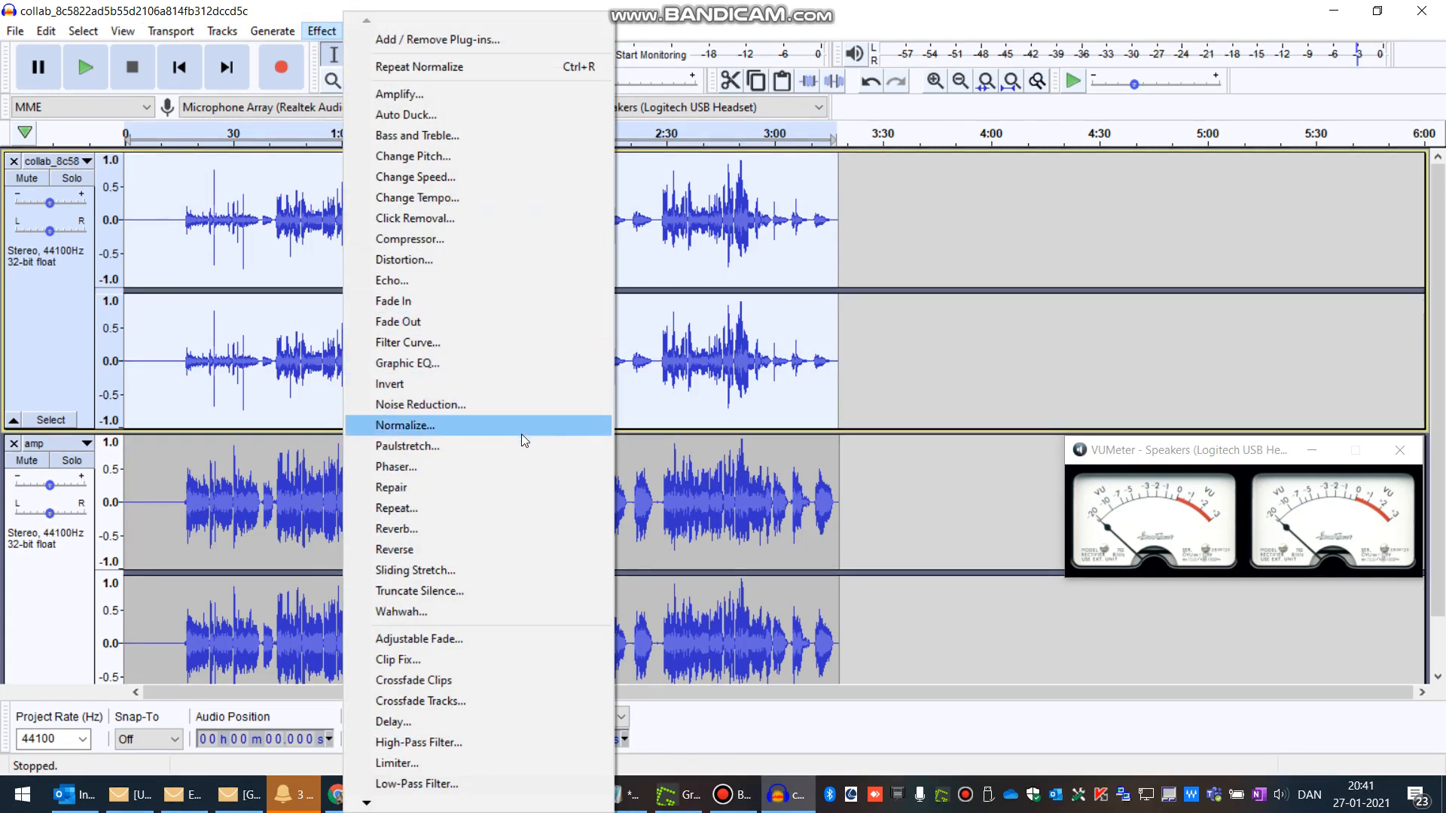
click(461, 524)
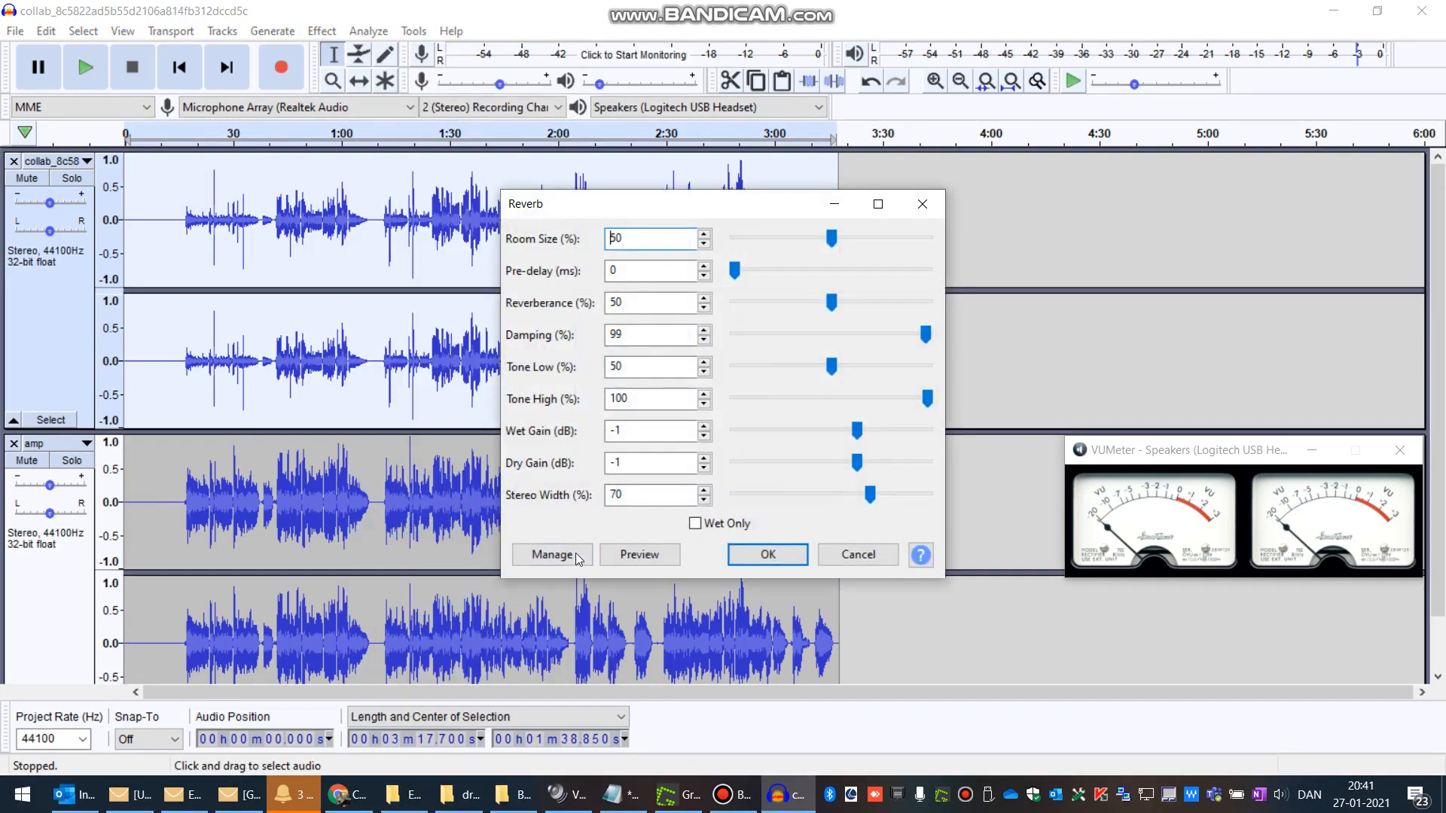
click(577, 558)
mouse_move(610, 651)
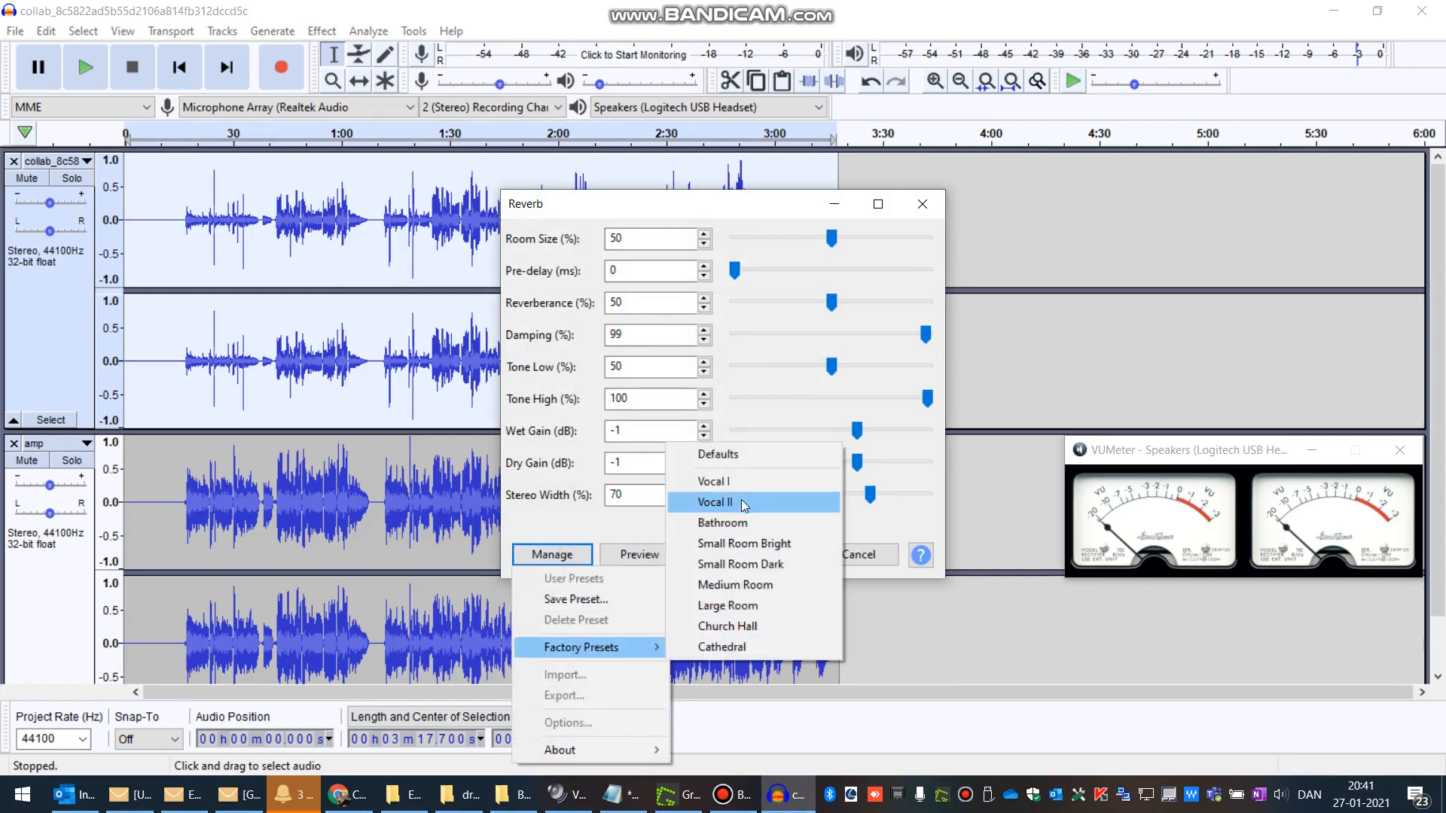
click(564, 554)
click(561, 561)
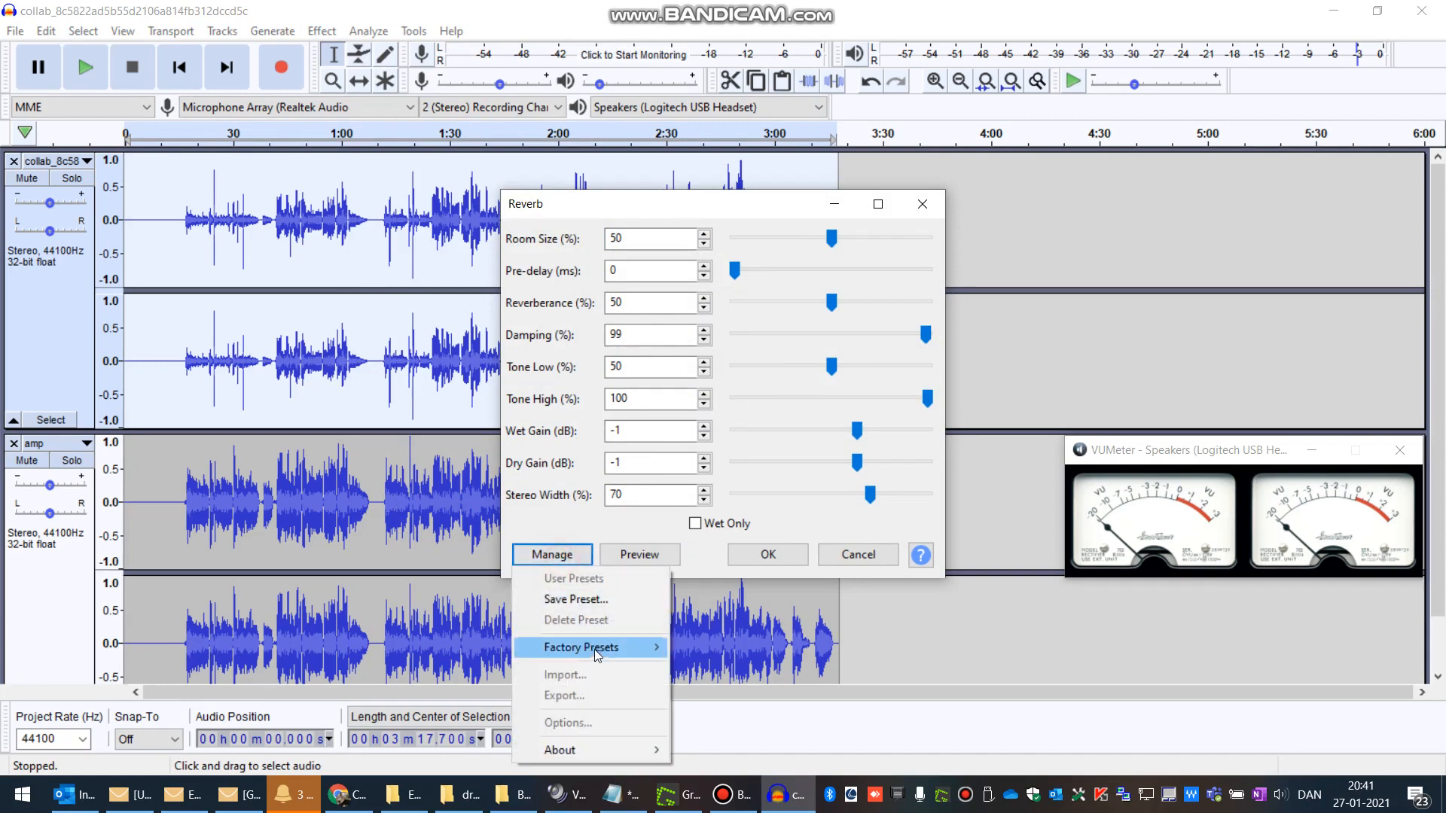
mouse_move(602, 652)
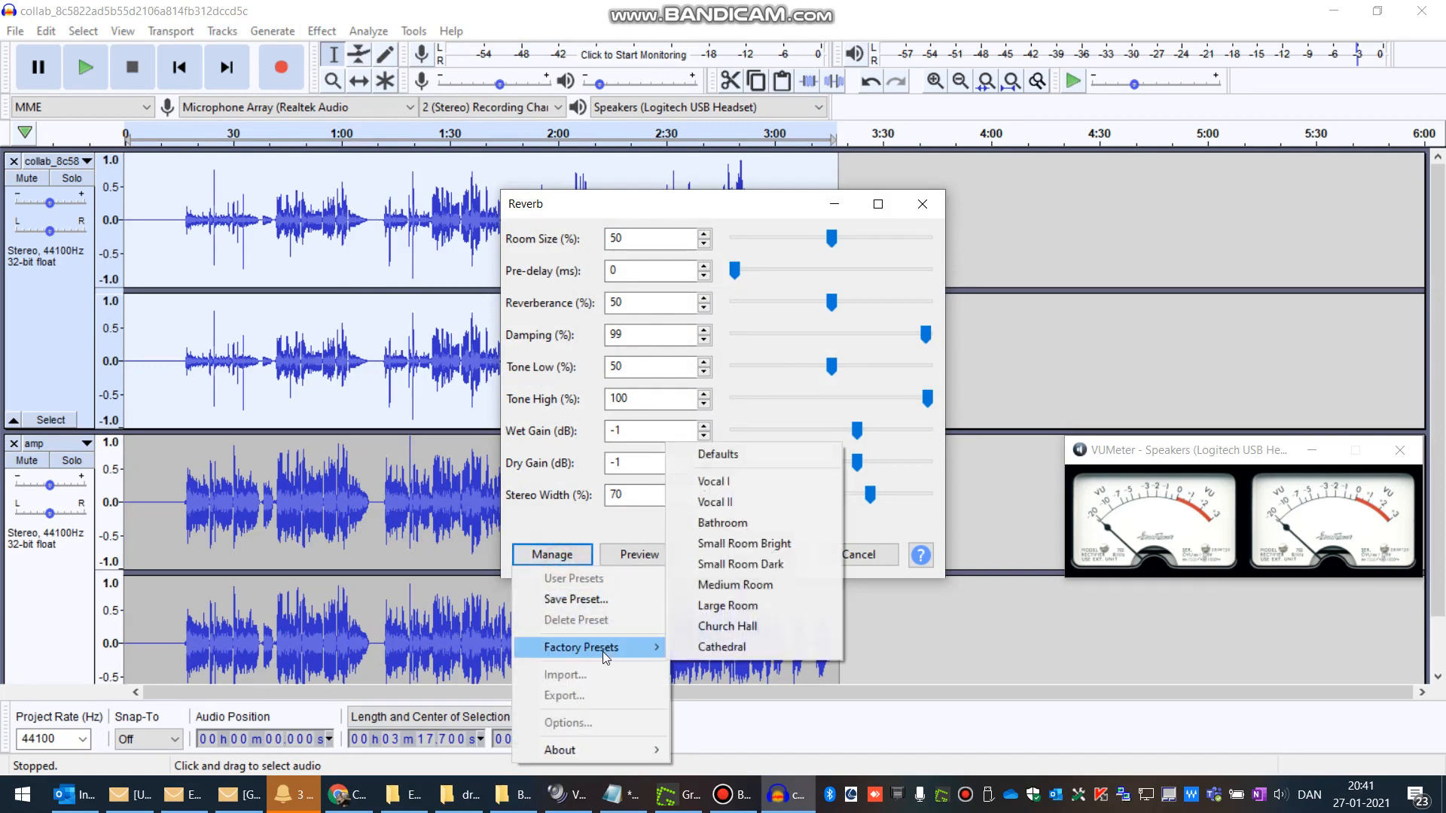
click(743, 503)
click(778, 560)
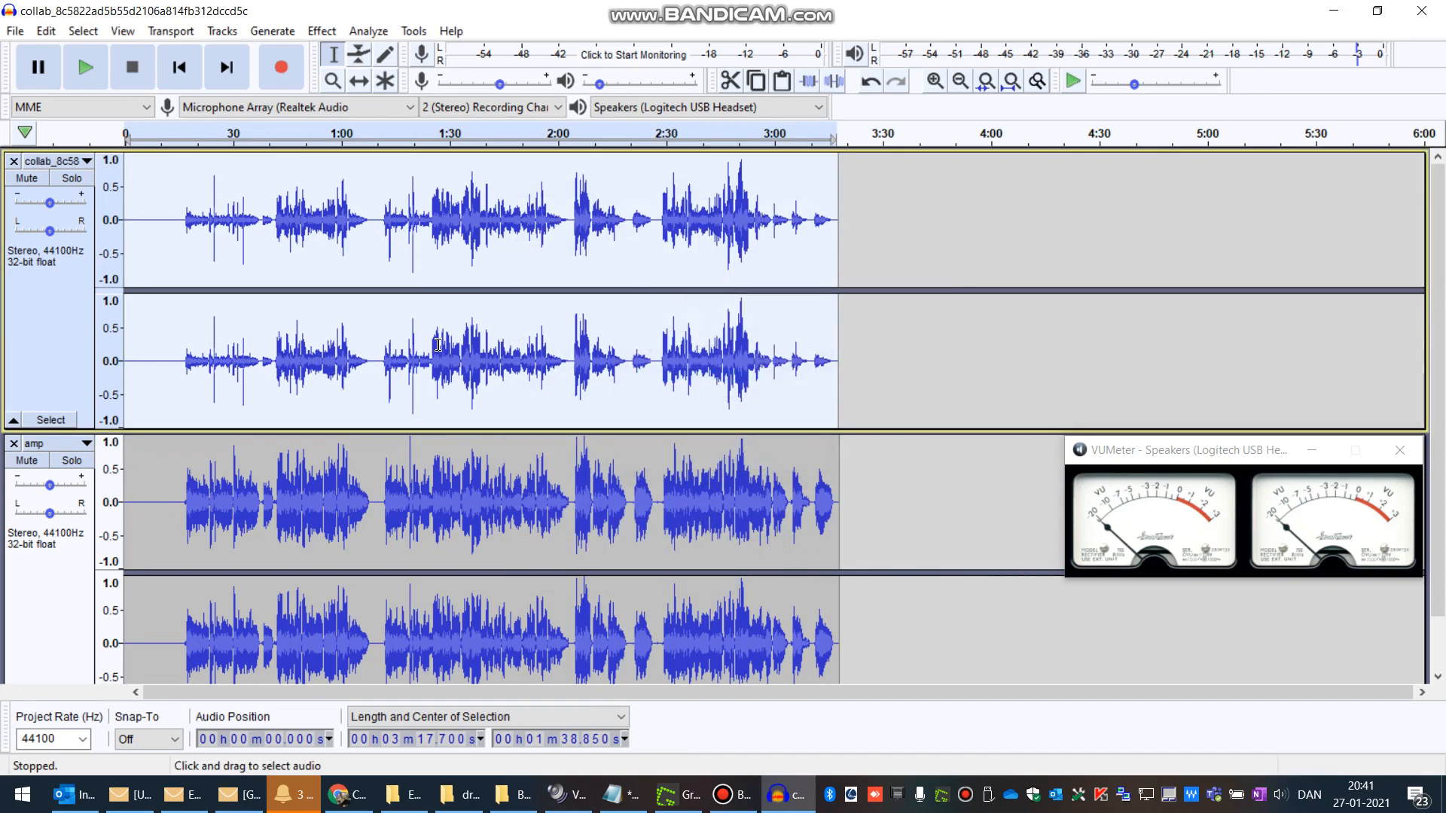
Step: Apply the Compressor to the collab track with threshold -20 dB, noise floor -40 dB and ratio 2:1
click(50, 36)
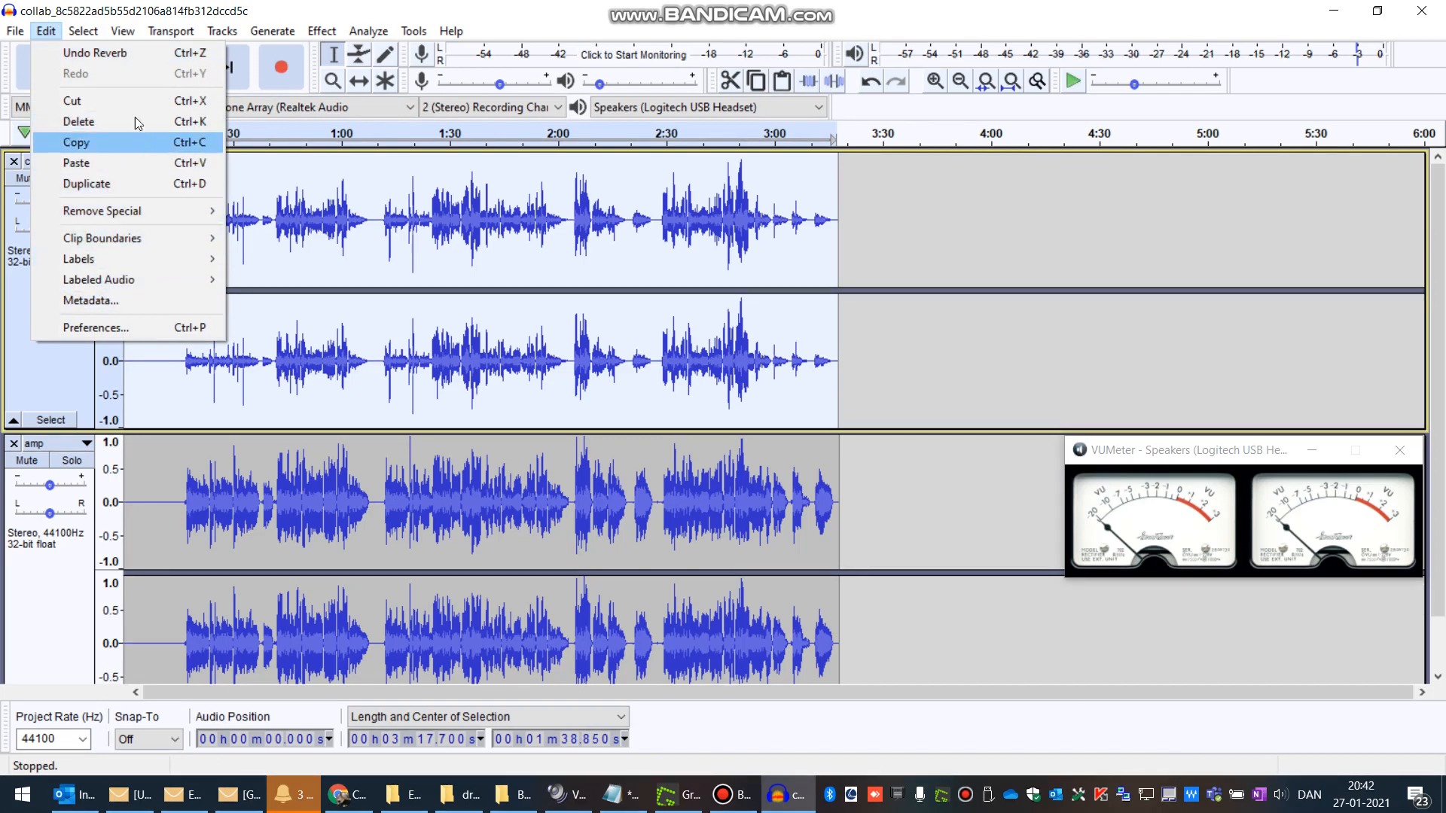
mouse_move(322, 31)
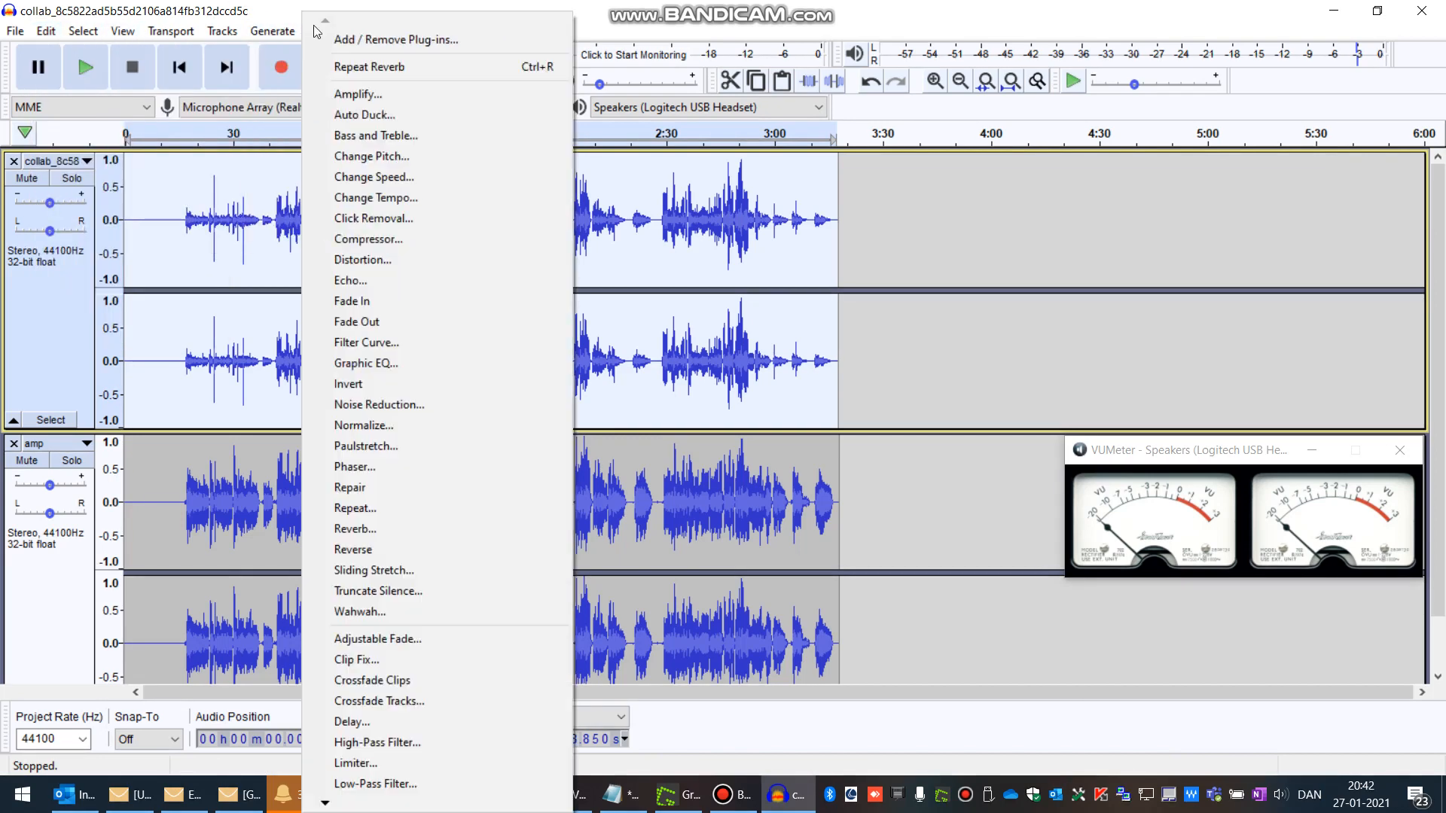
click(387, 239)
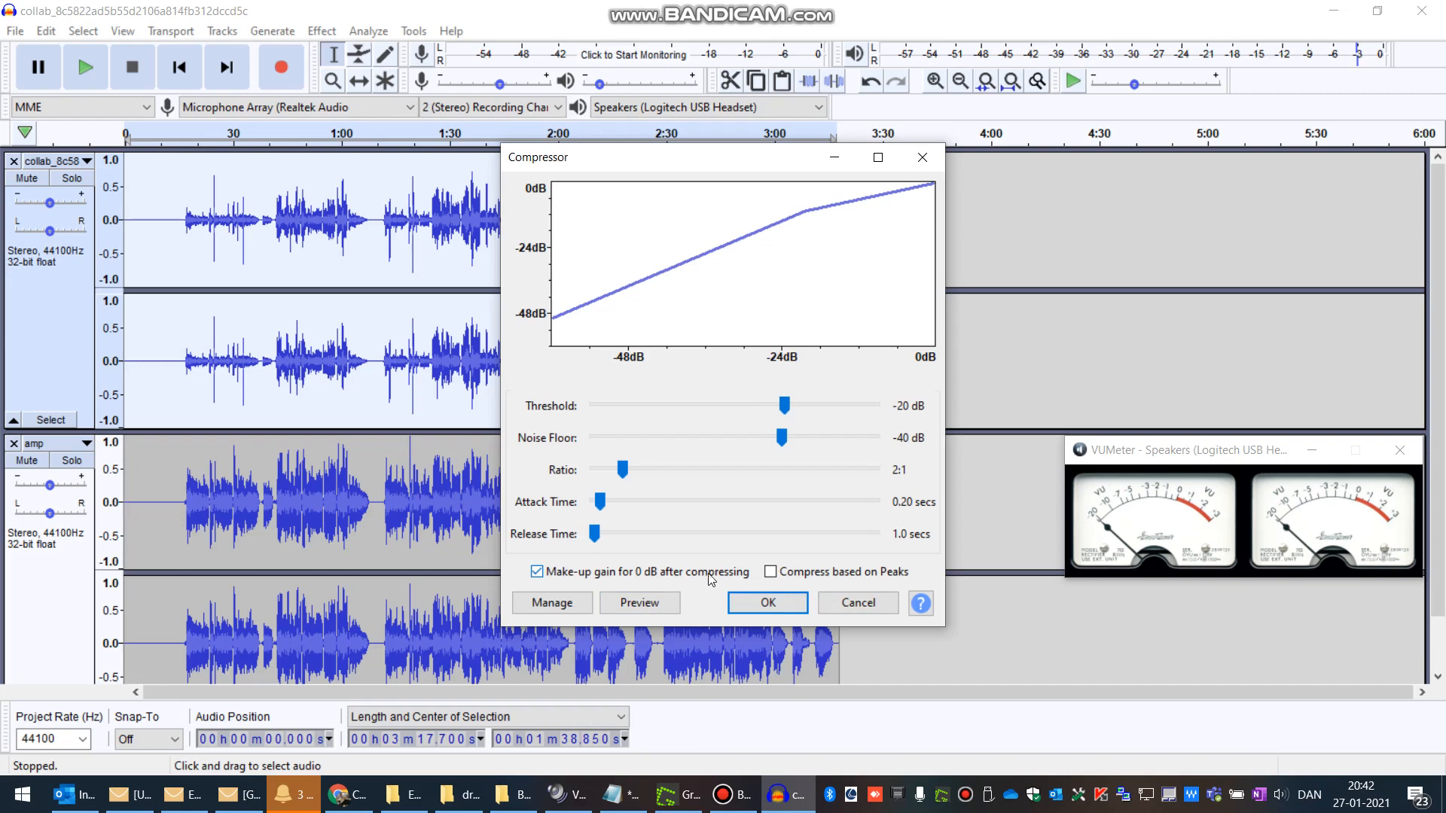
click(775, 602)
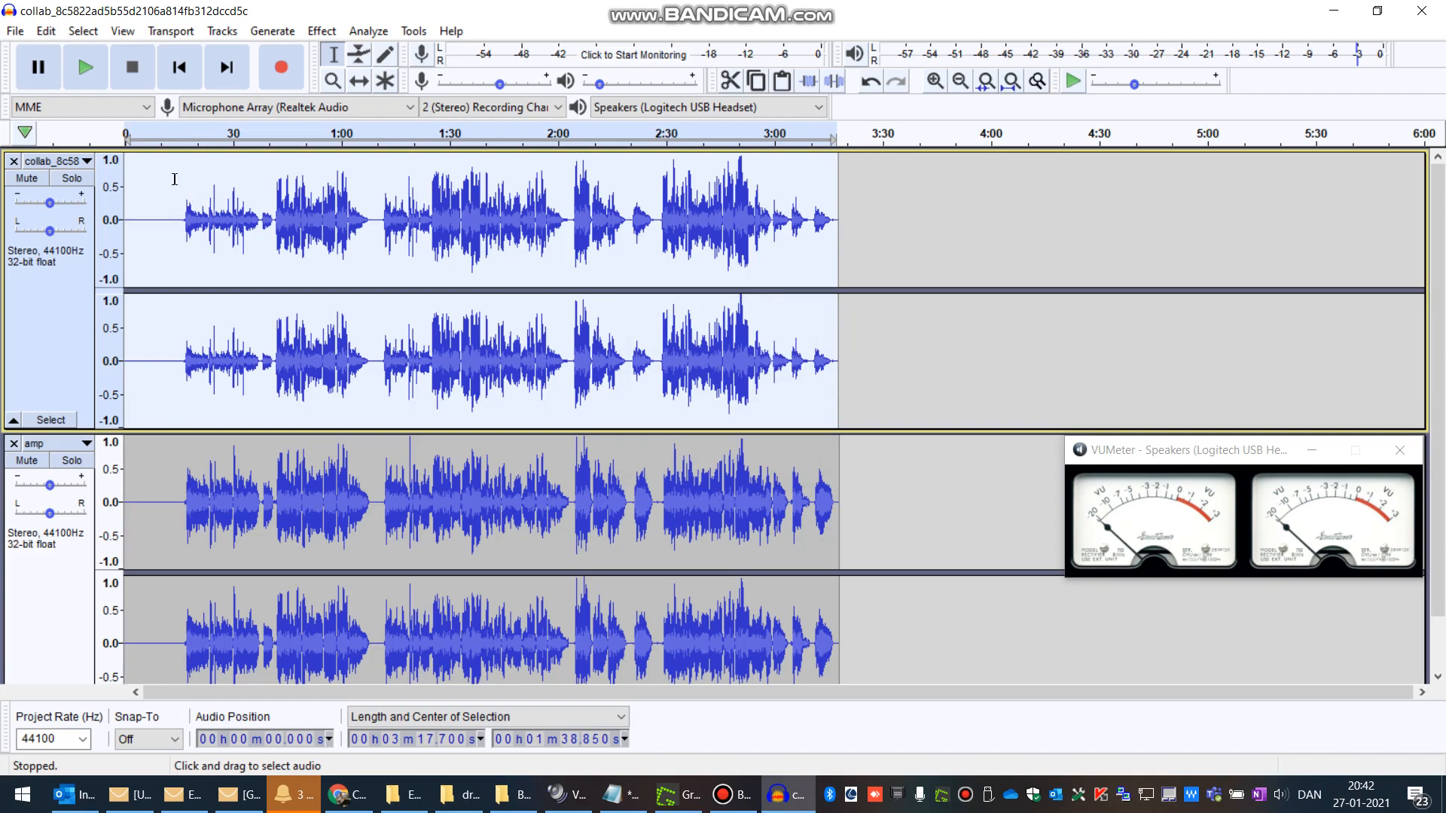
Step: Apply Graphic EQ to the collab track using the Low rolloff for speech factory preset
click(324, 32)
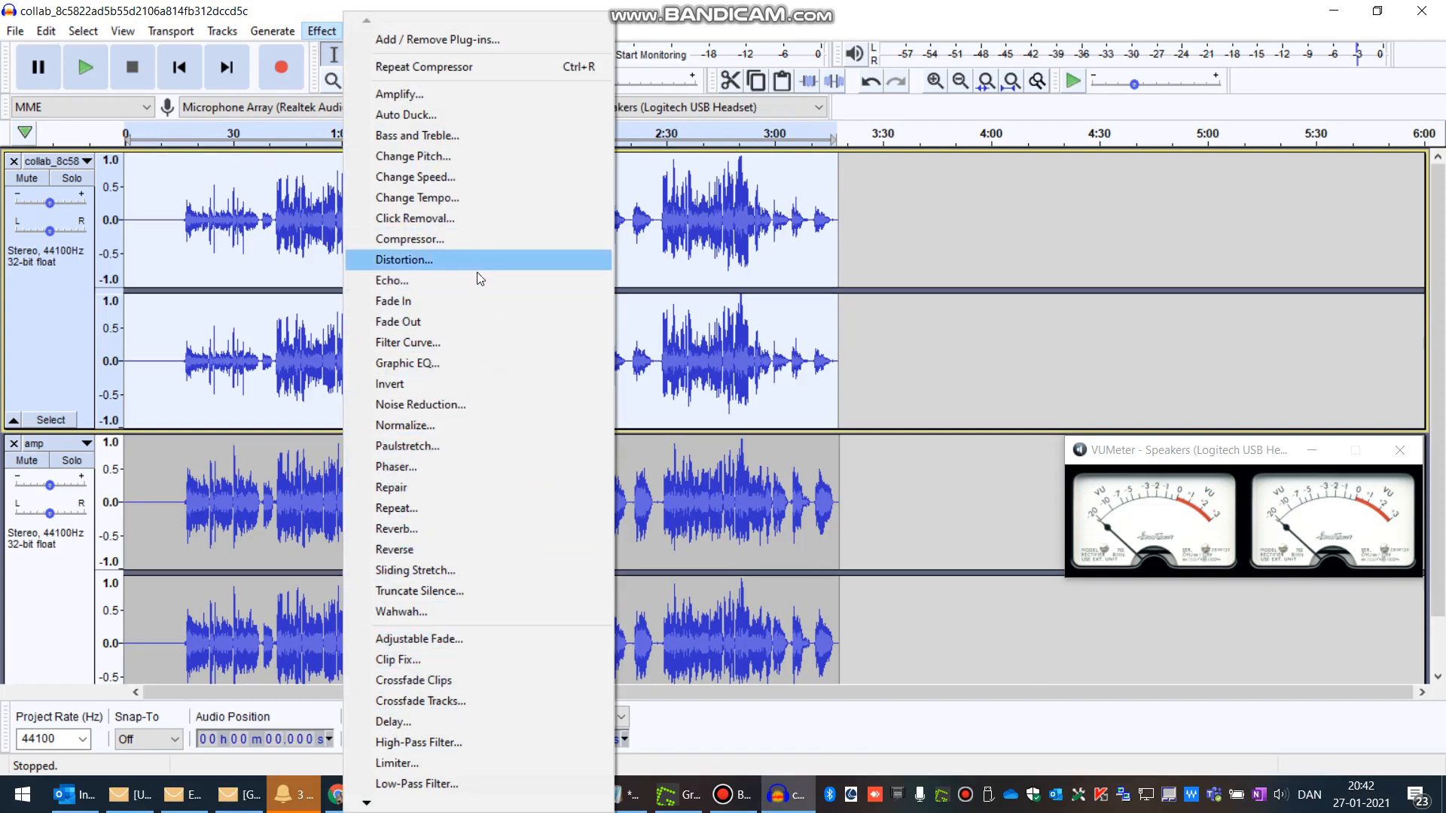
click(423, 366)
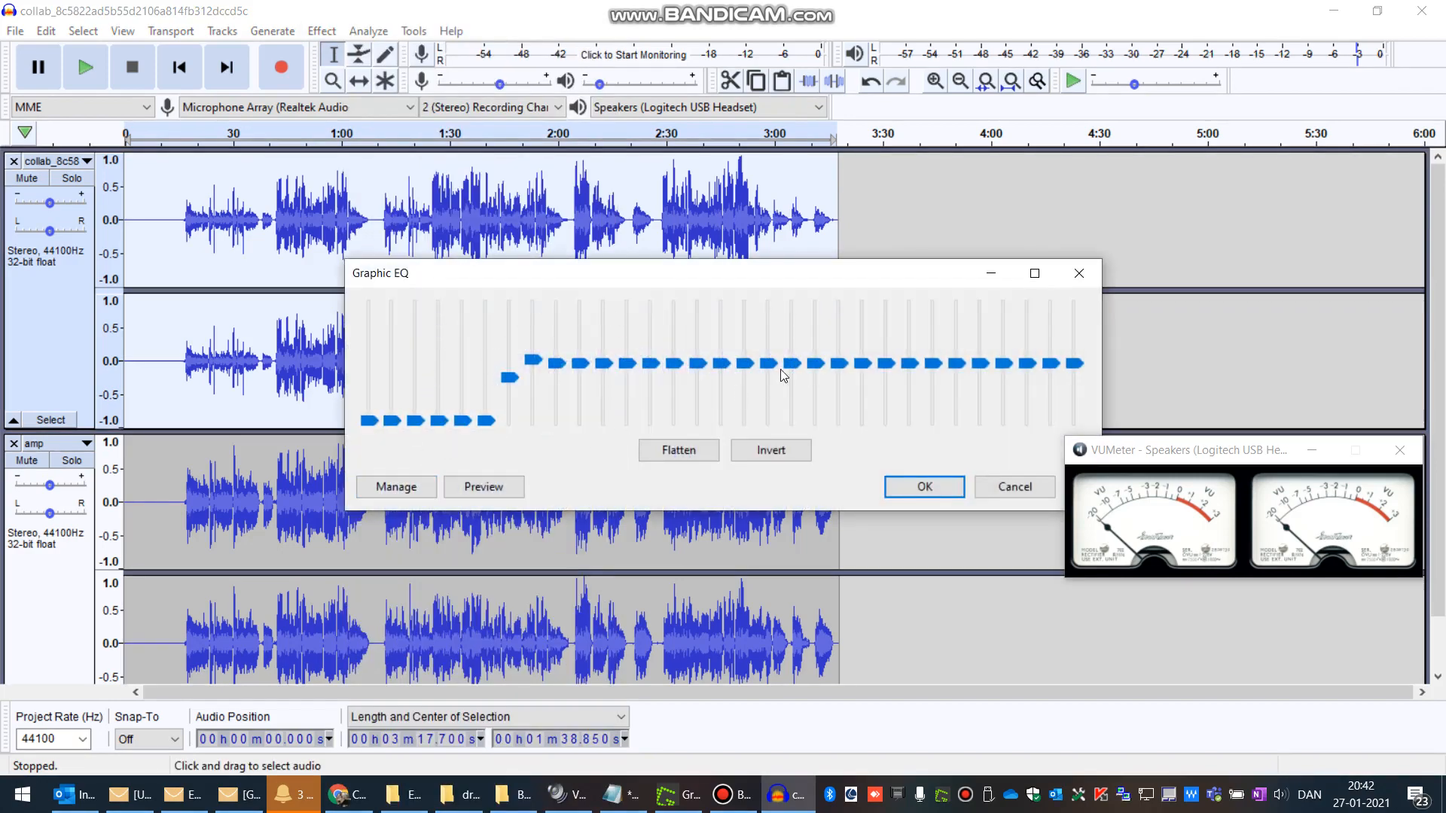
click(410, 489)
mouse_move(453, 578)
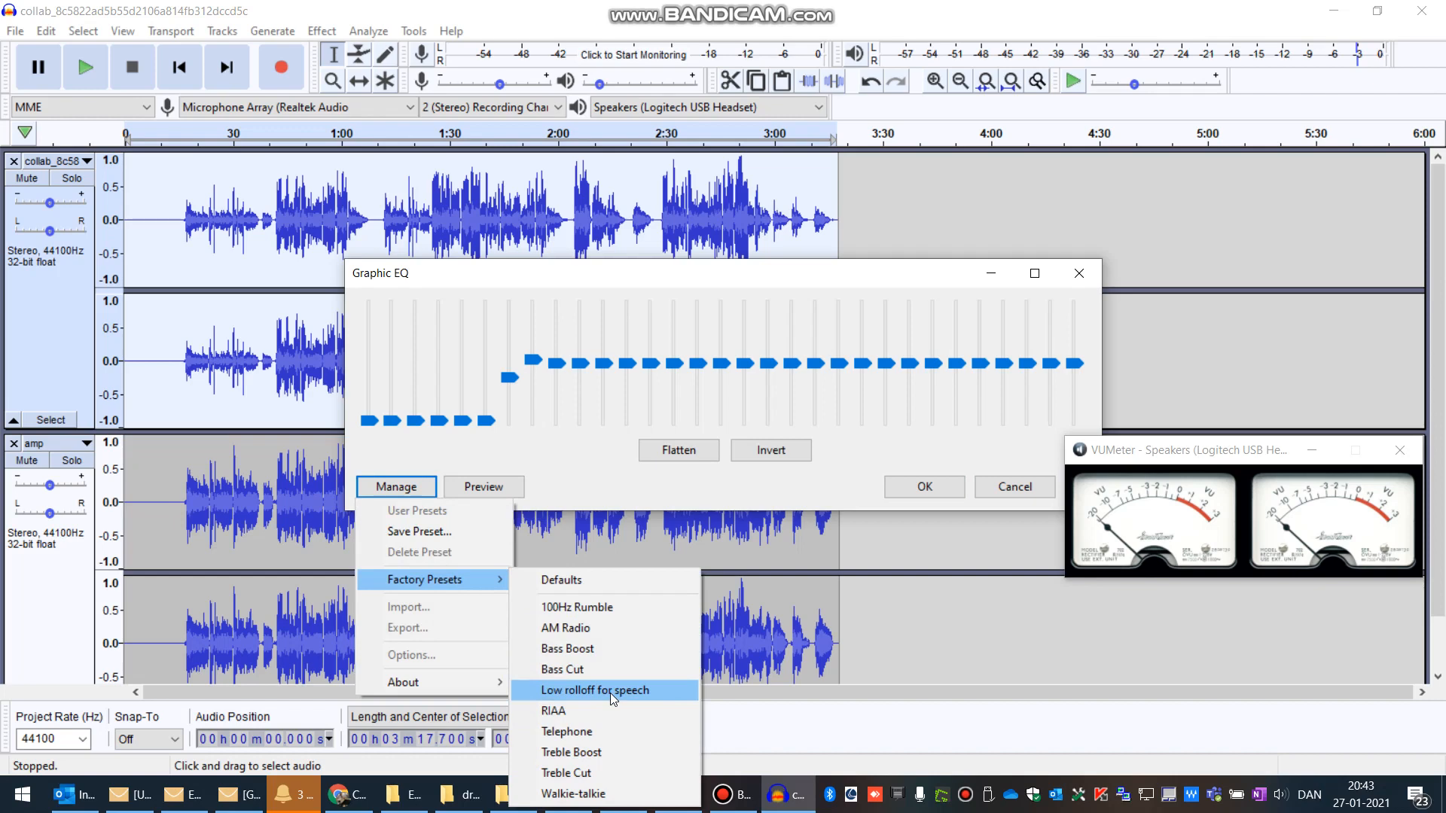
click(638, 690)
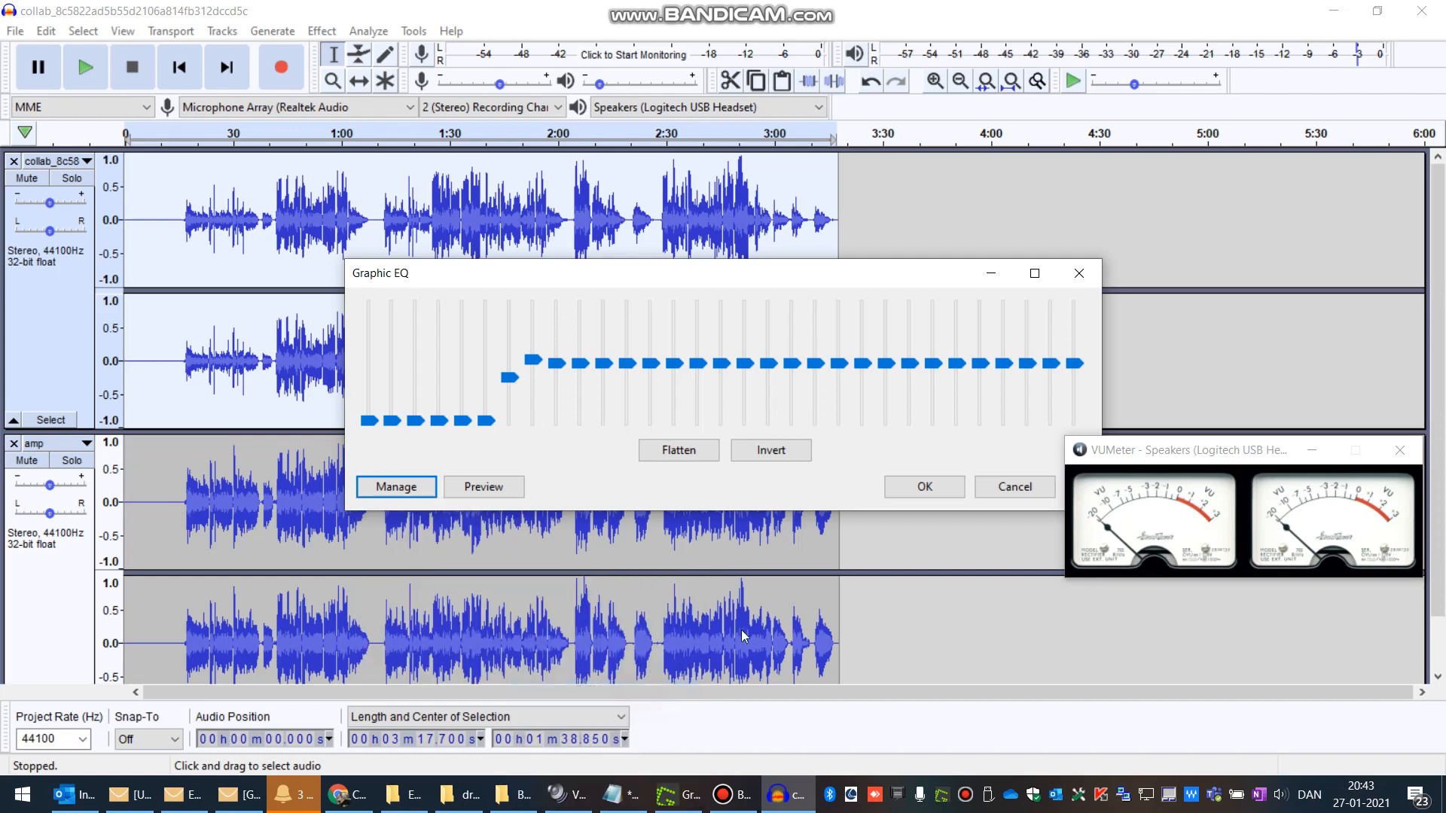
click(925, 487)
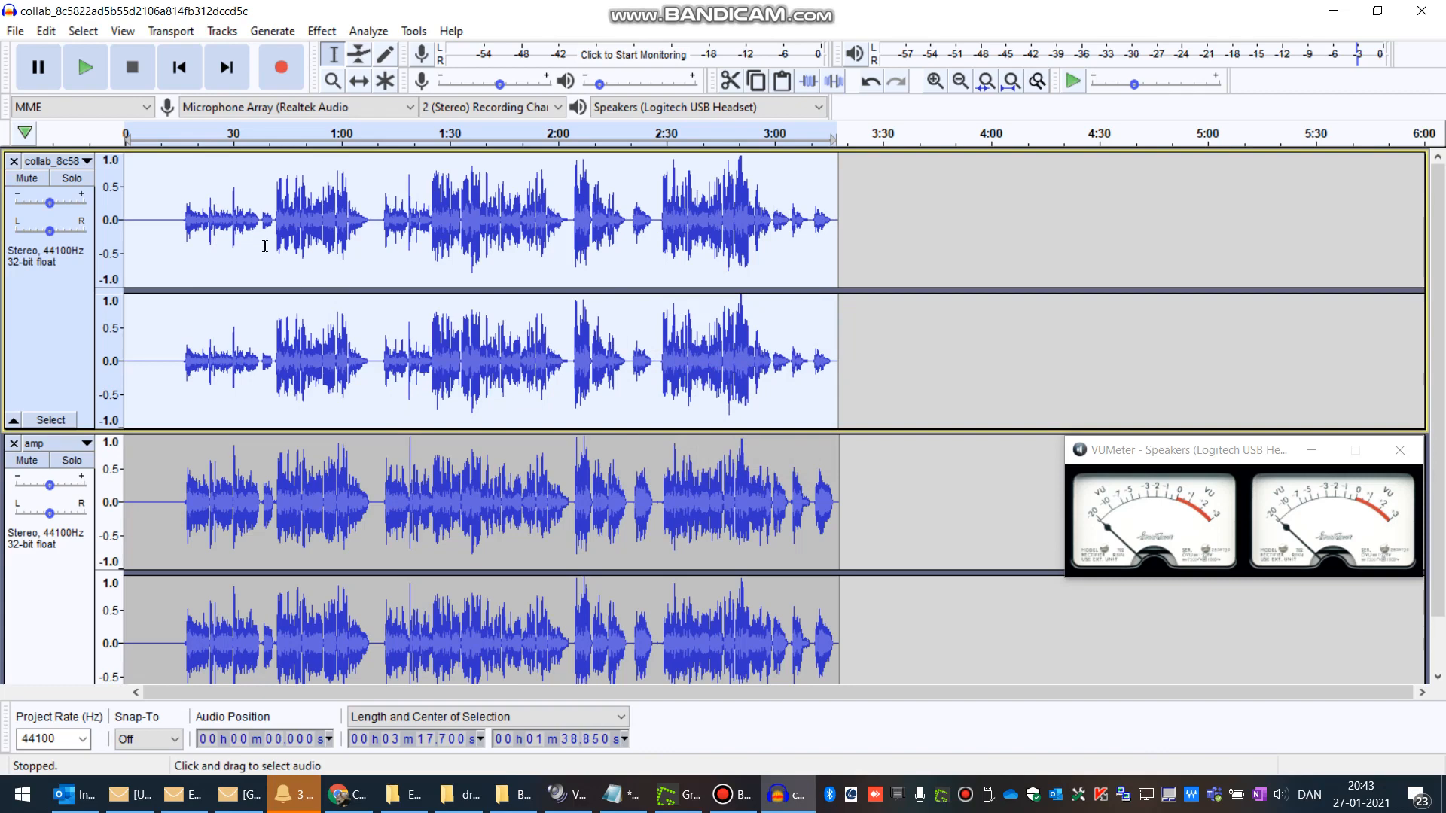
Step: Play the collab track from about 0:16 to listen to the result
click(183, 203)
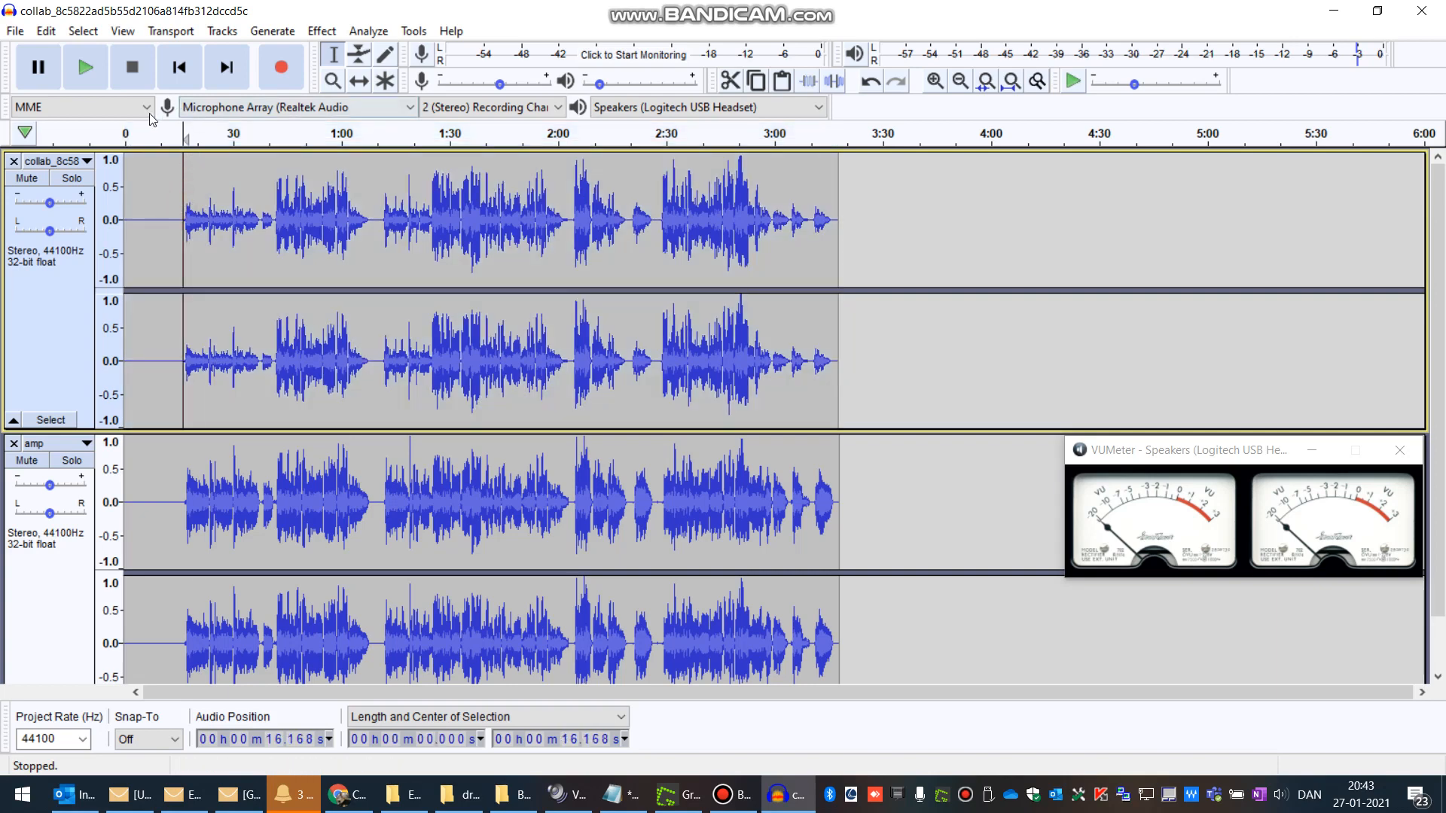
click(80, 81)
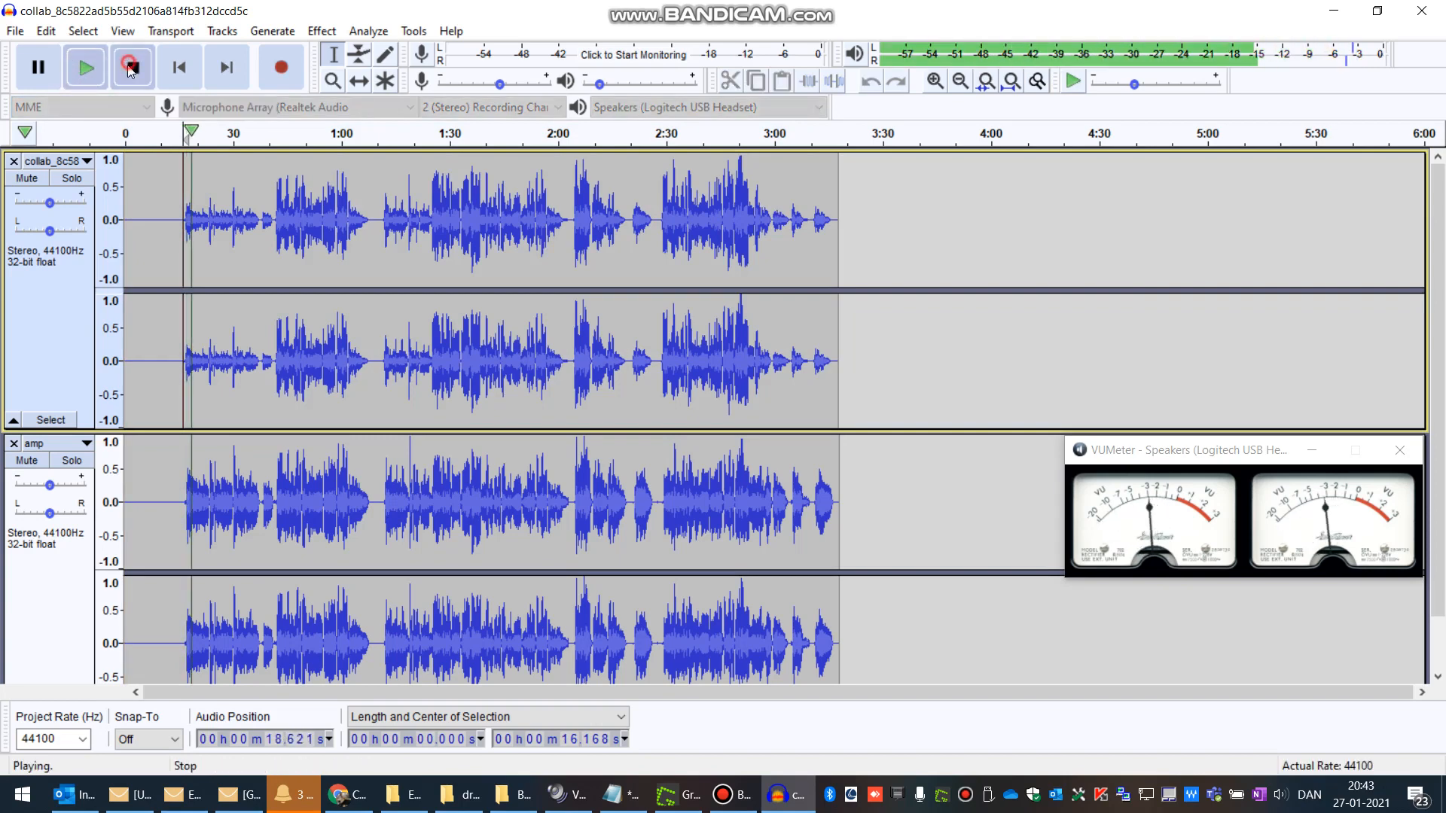
click(129, 70)
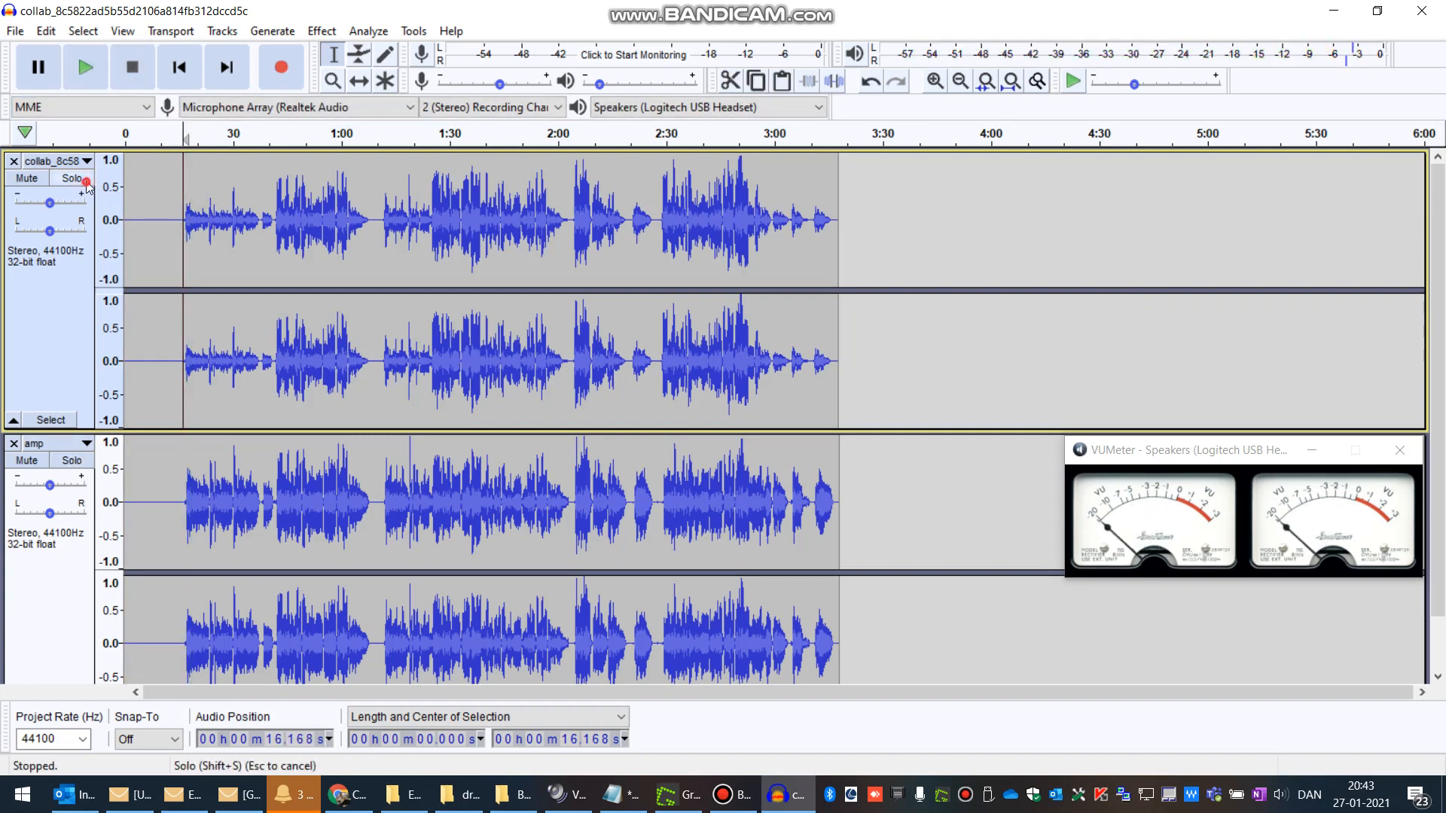
Step: Solo the collab track and play it back
click(87, 186)
click(104, 73)
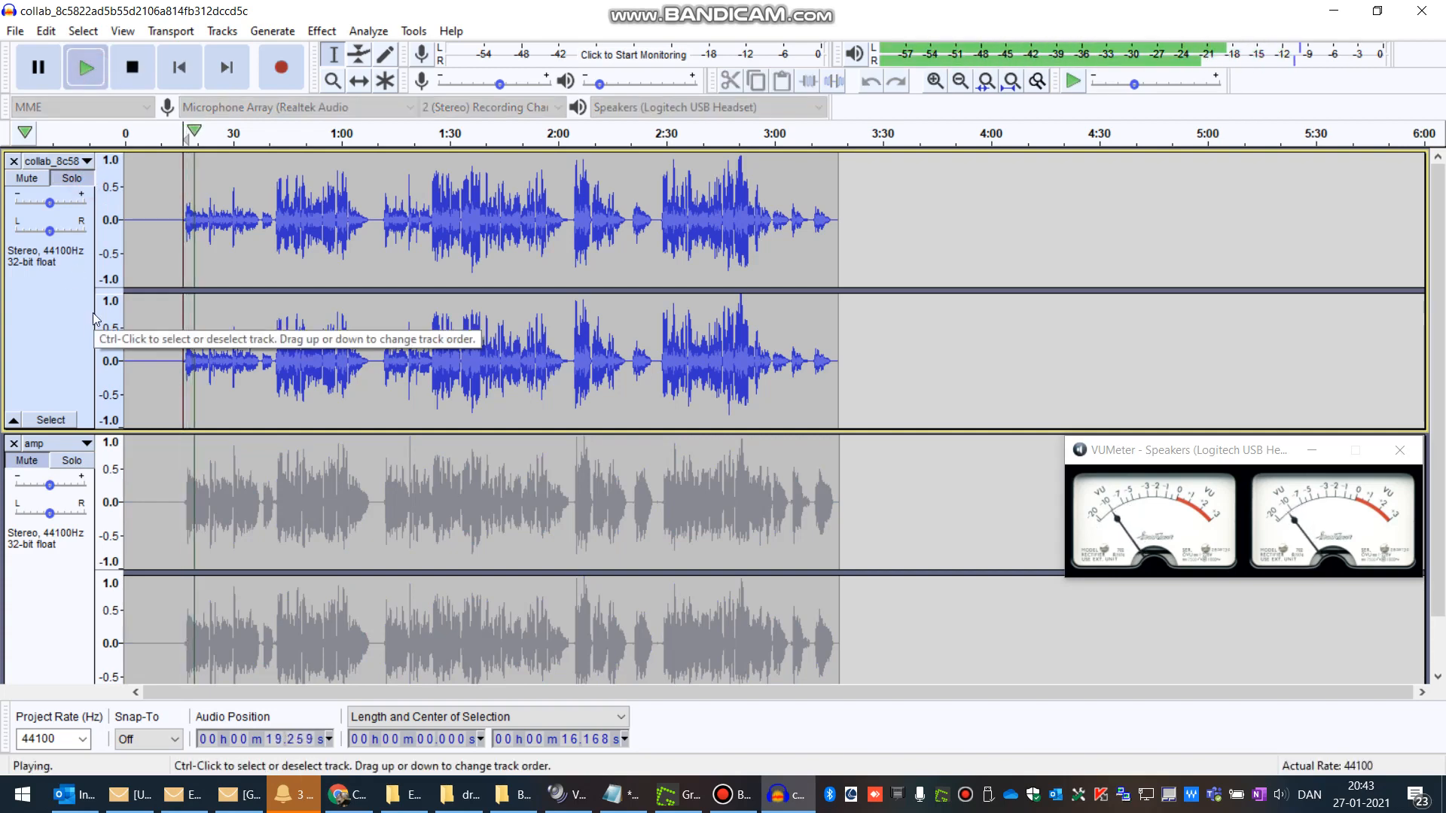
click(132, 68)
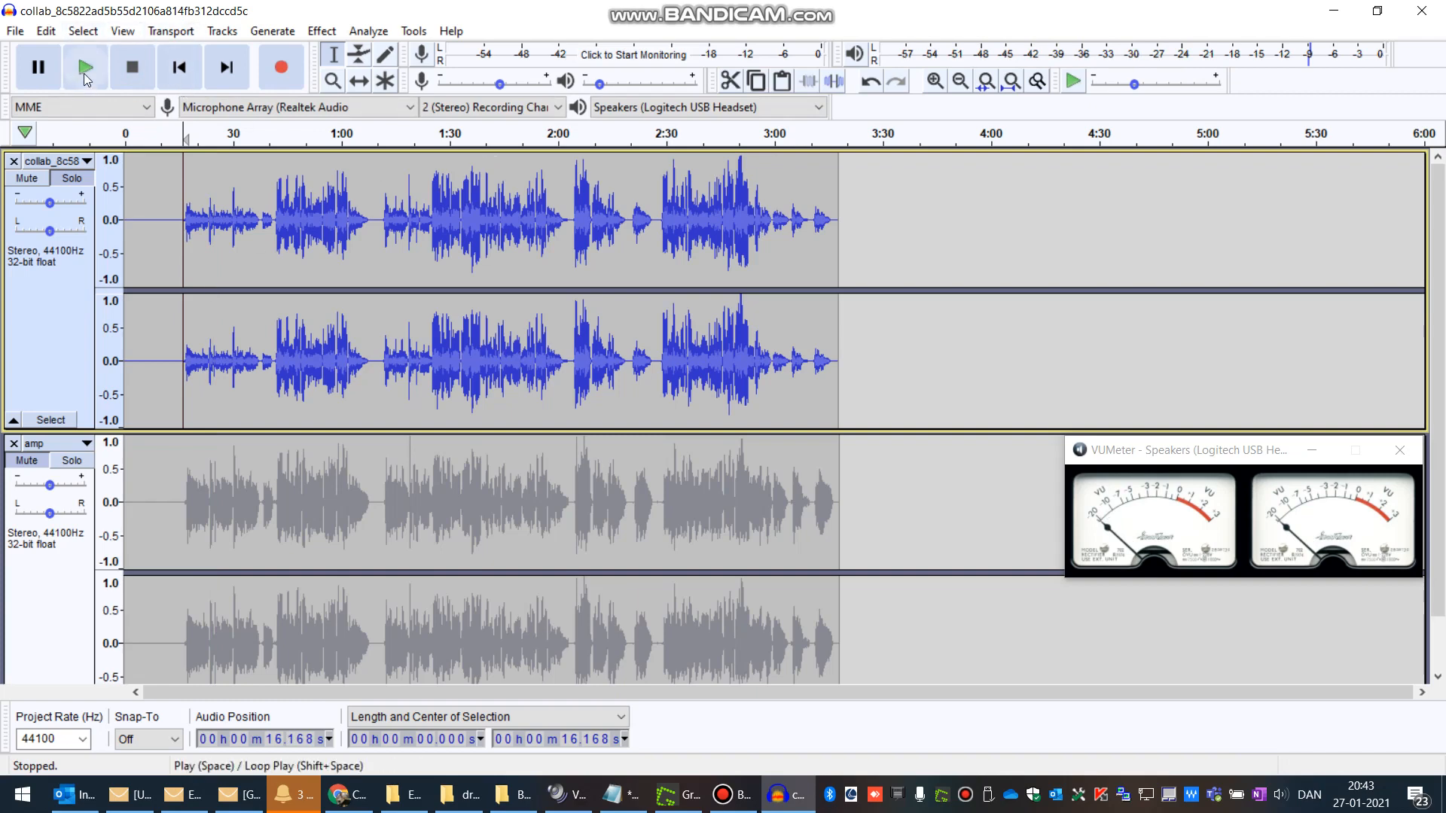
Step: Select about 0:14 to 0:41 of the collab track and amplify it by 5.988 dB
click(169, 198)
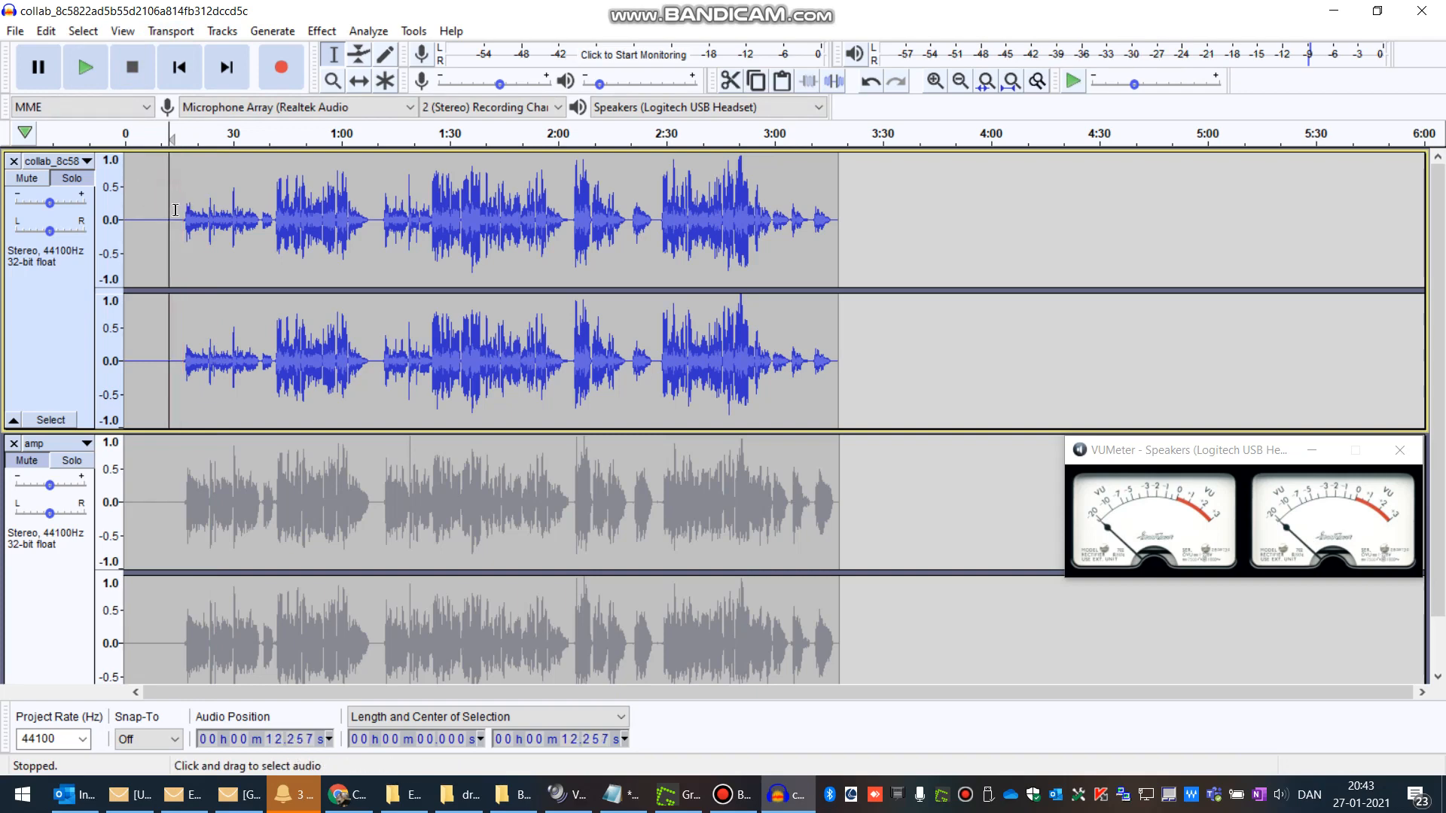
drag(176, 202, 274, 197)
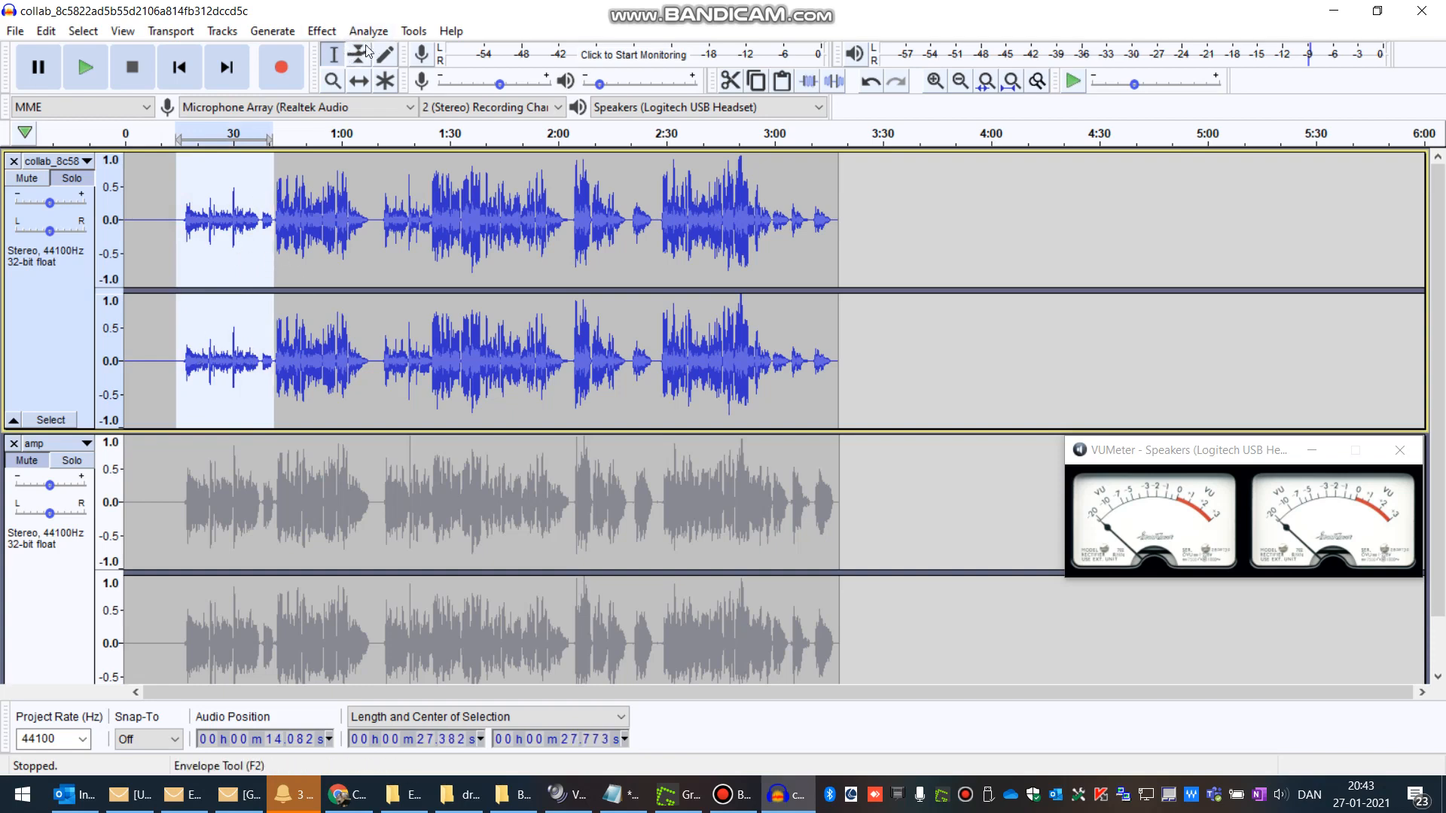
click(322, 31)
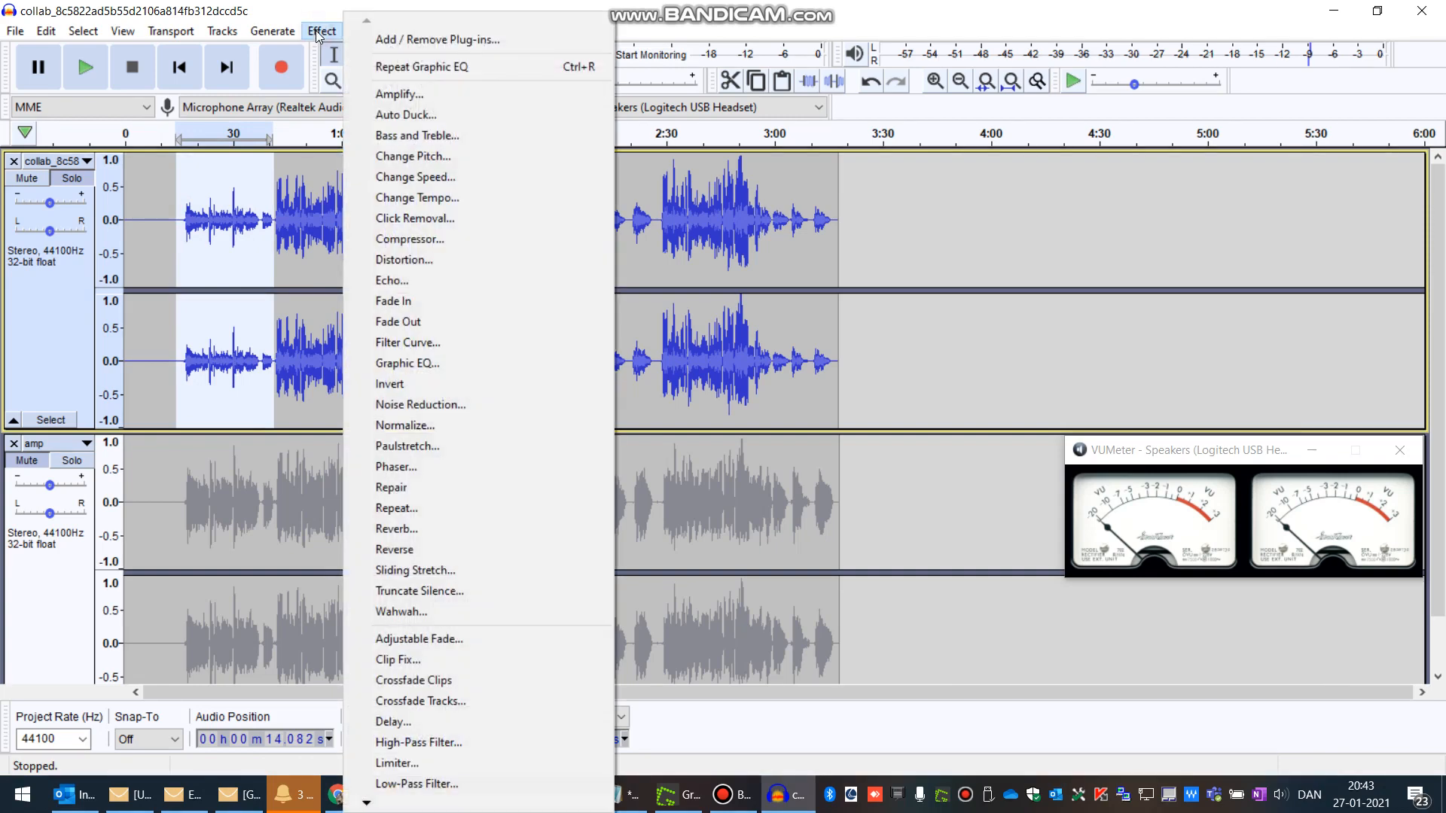
click(405, 94)
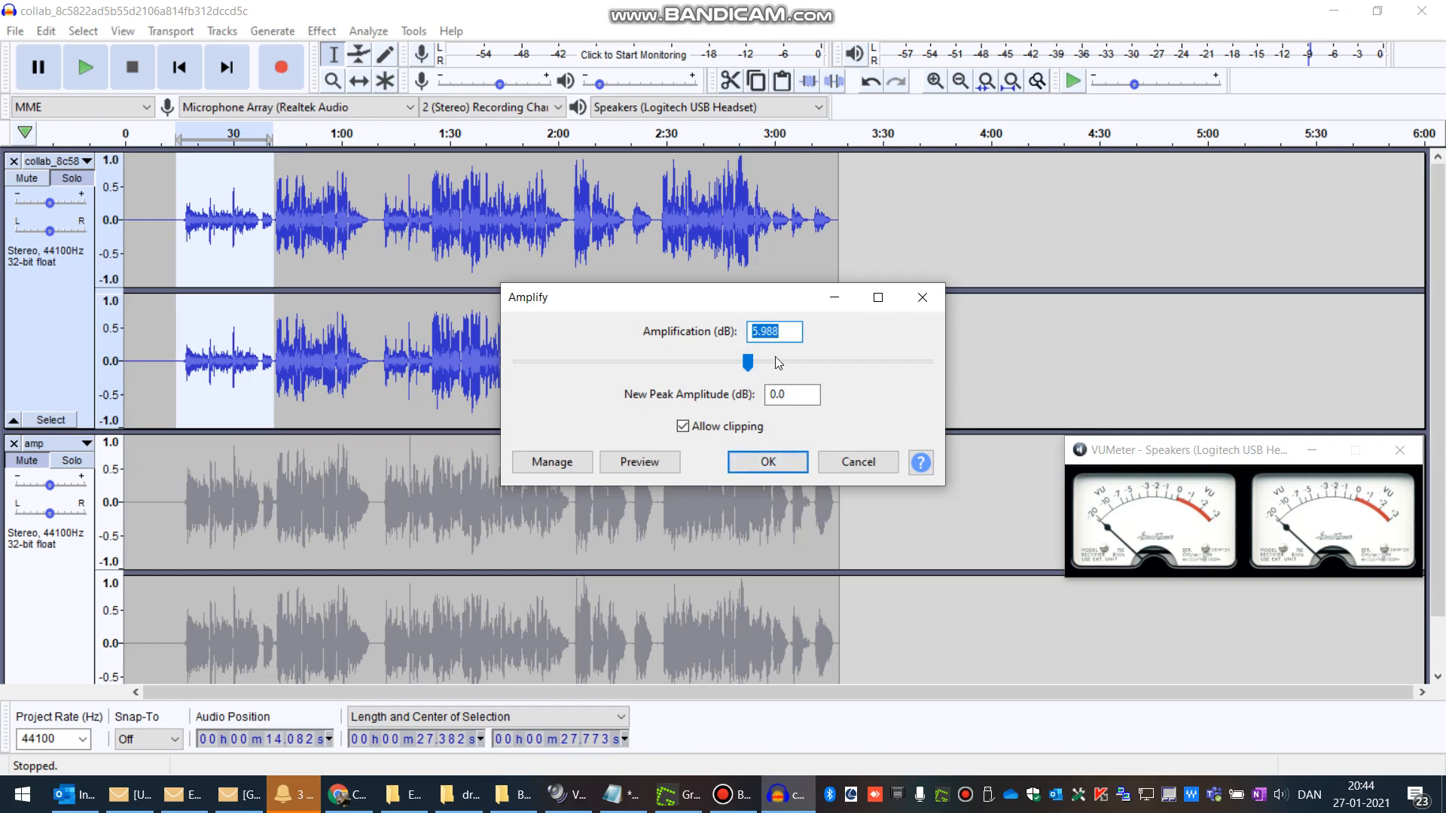
click(768, 461)
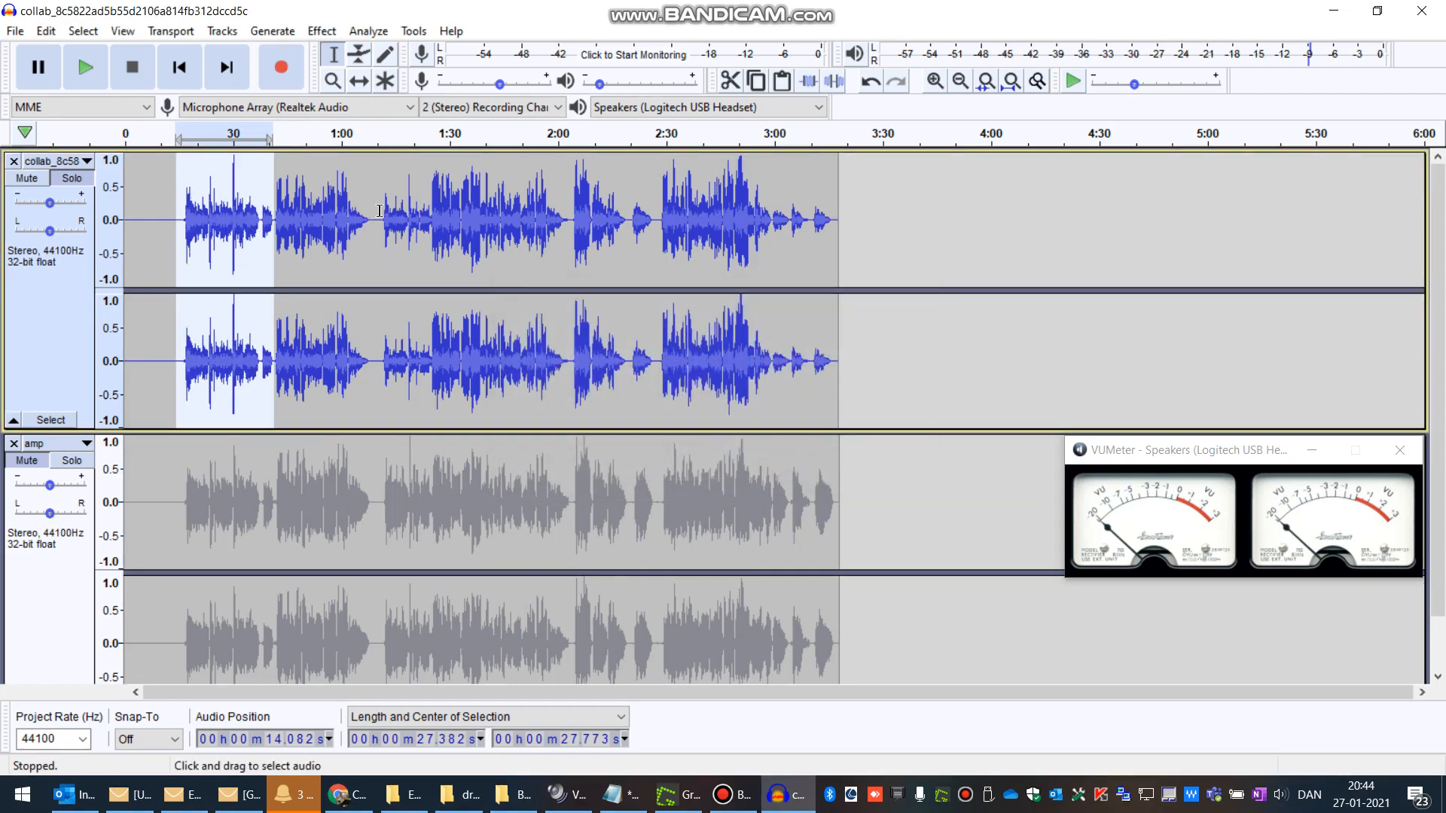
Step: Select about 1:12 to 1:25 of the collab track and amplify it by 3.415 dB
drag(380, 211, 429, 221)
scroll(426, 226, up, 3)
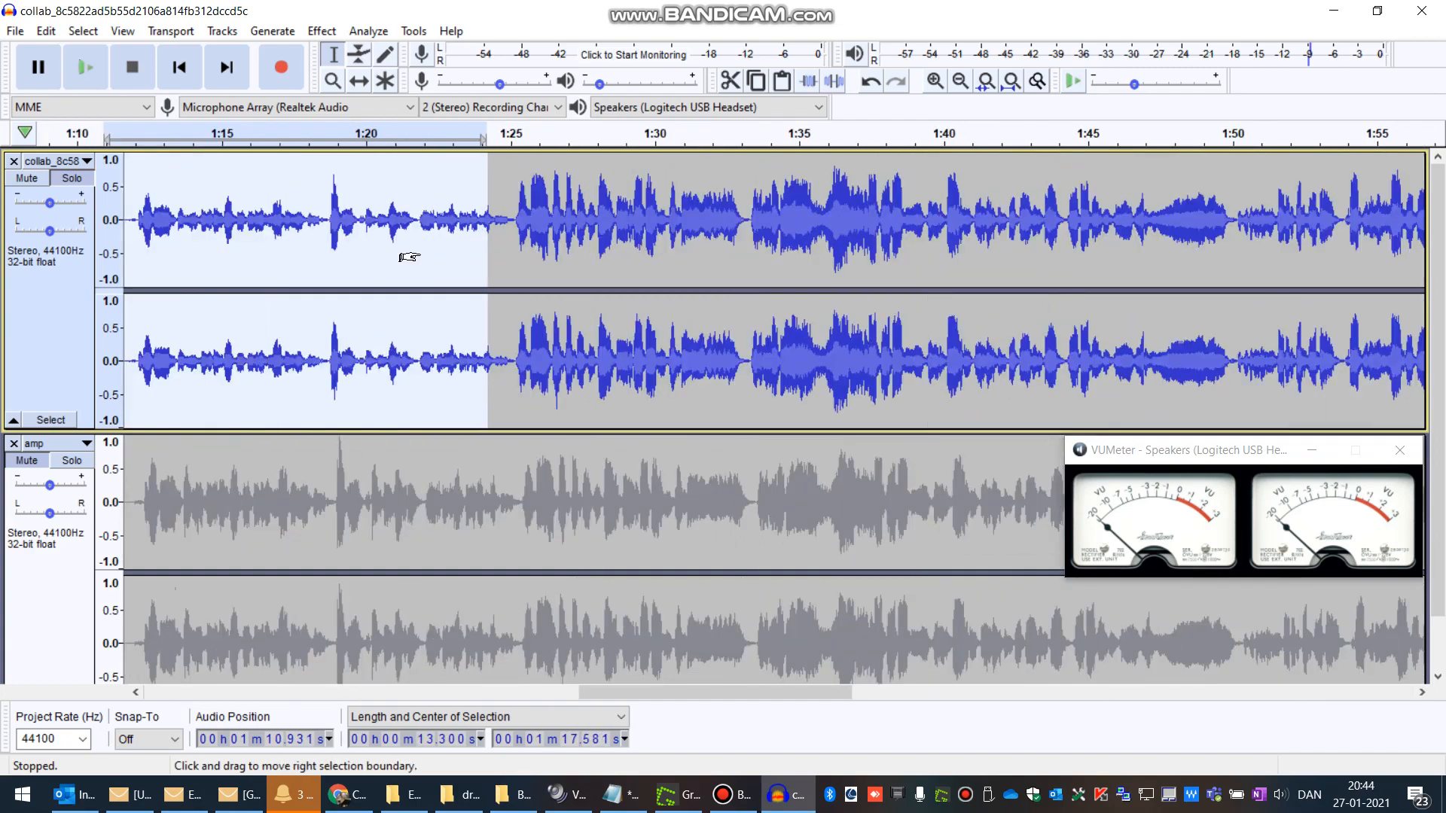
drag(467, 218, 275, 218)
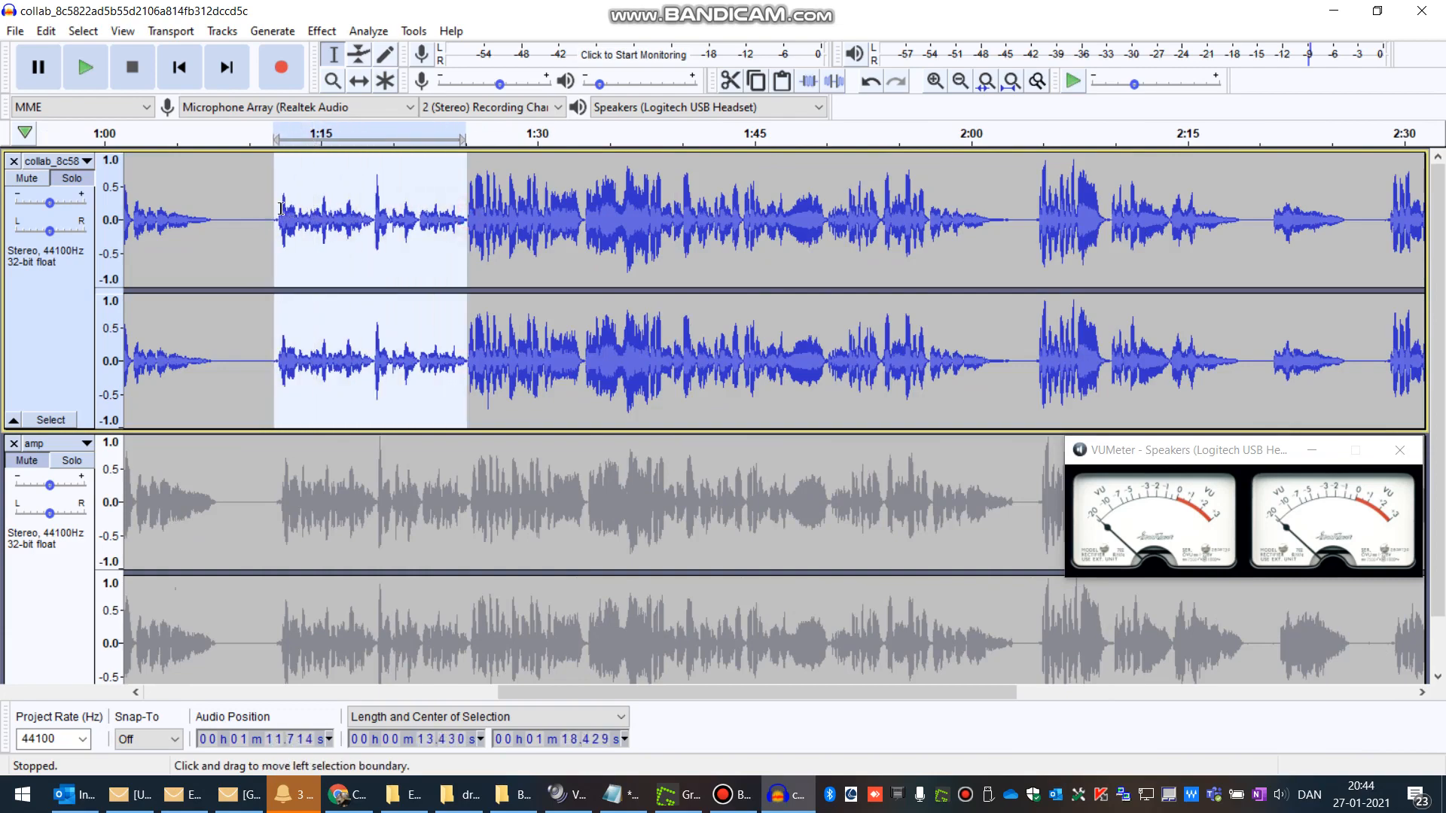
click(321, 30)
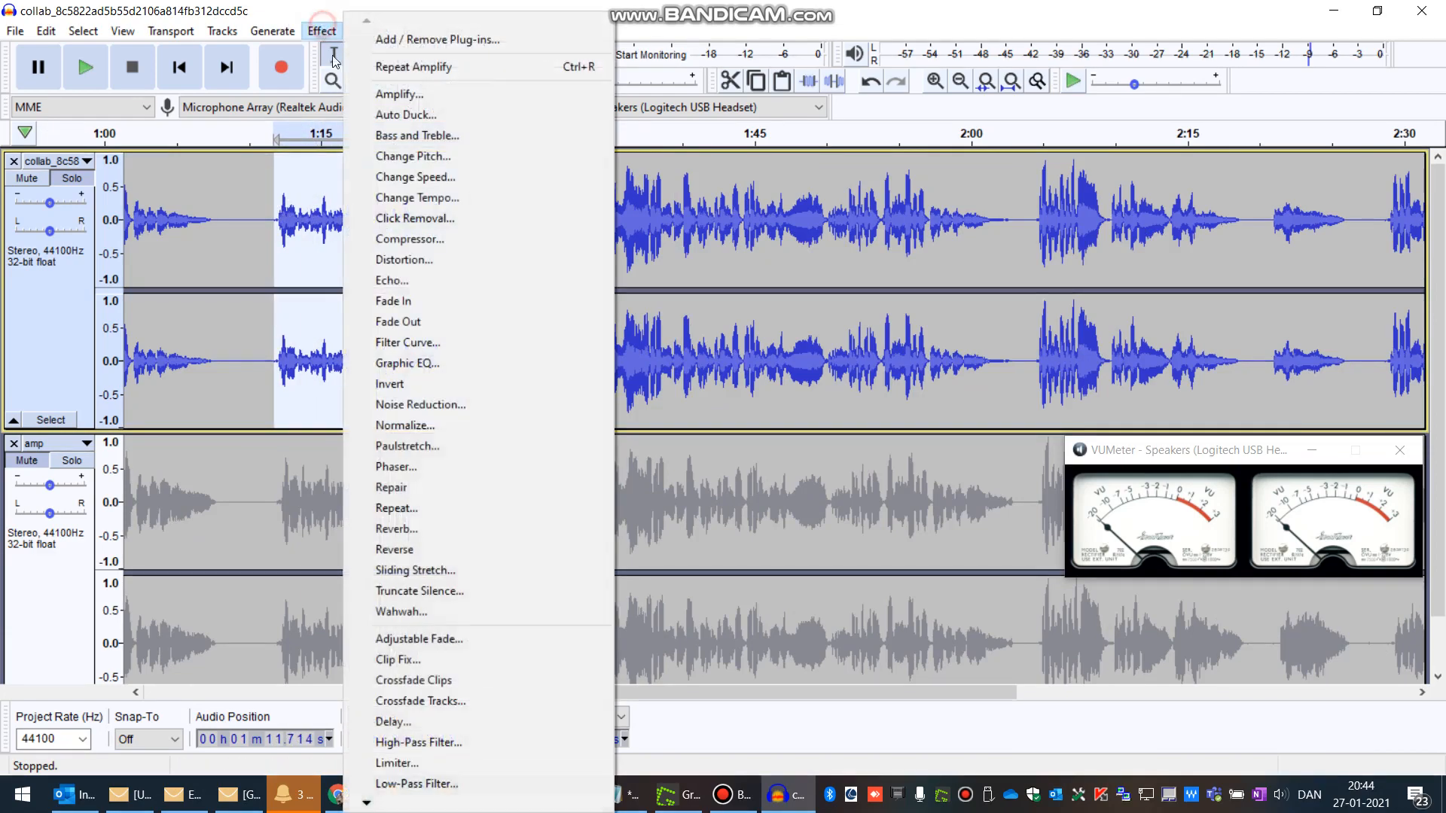
click(423, 91)
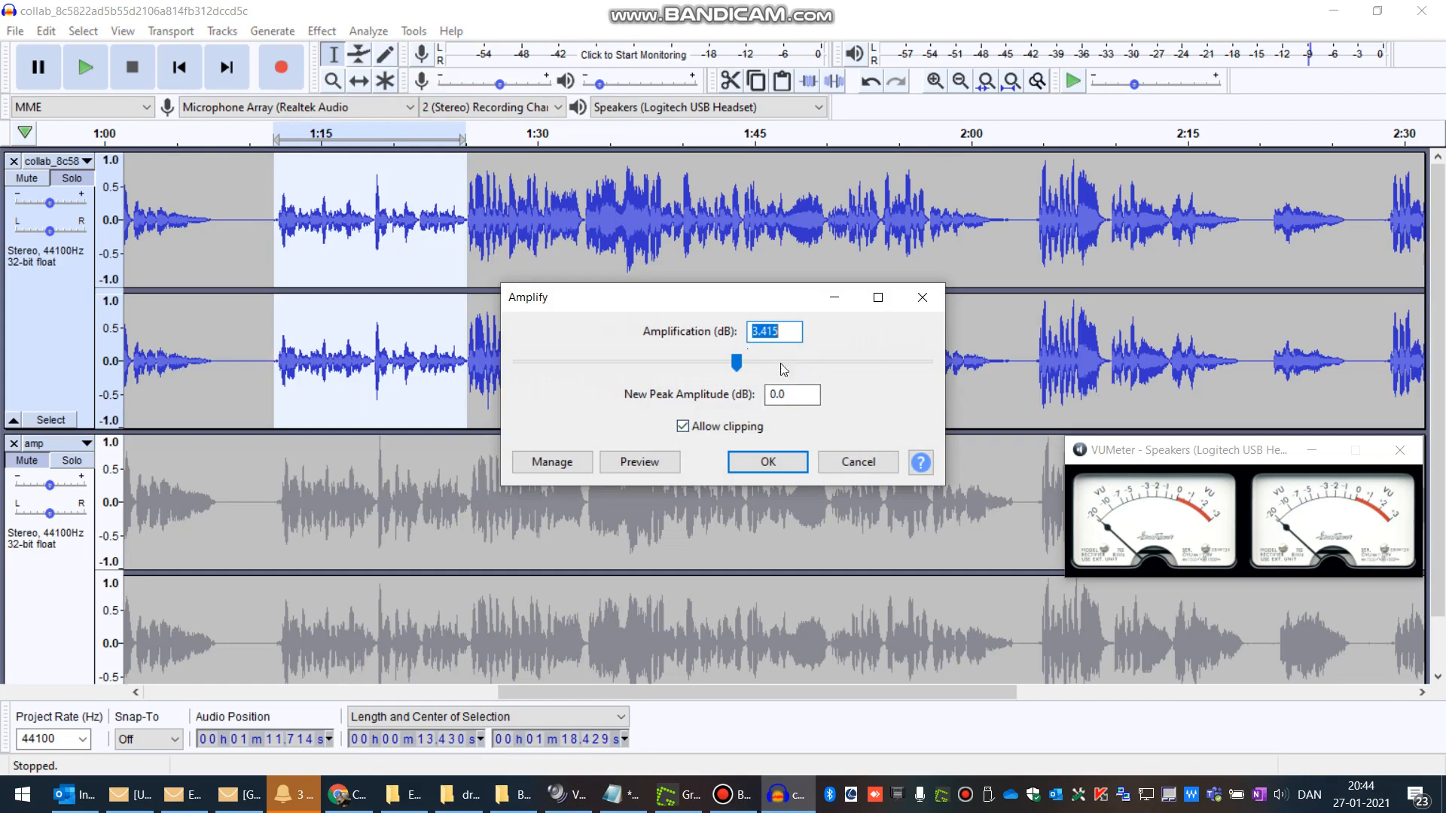
click(767, 462)
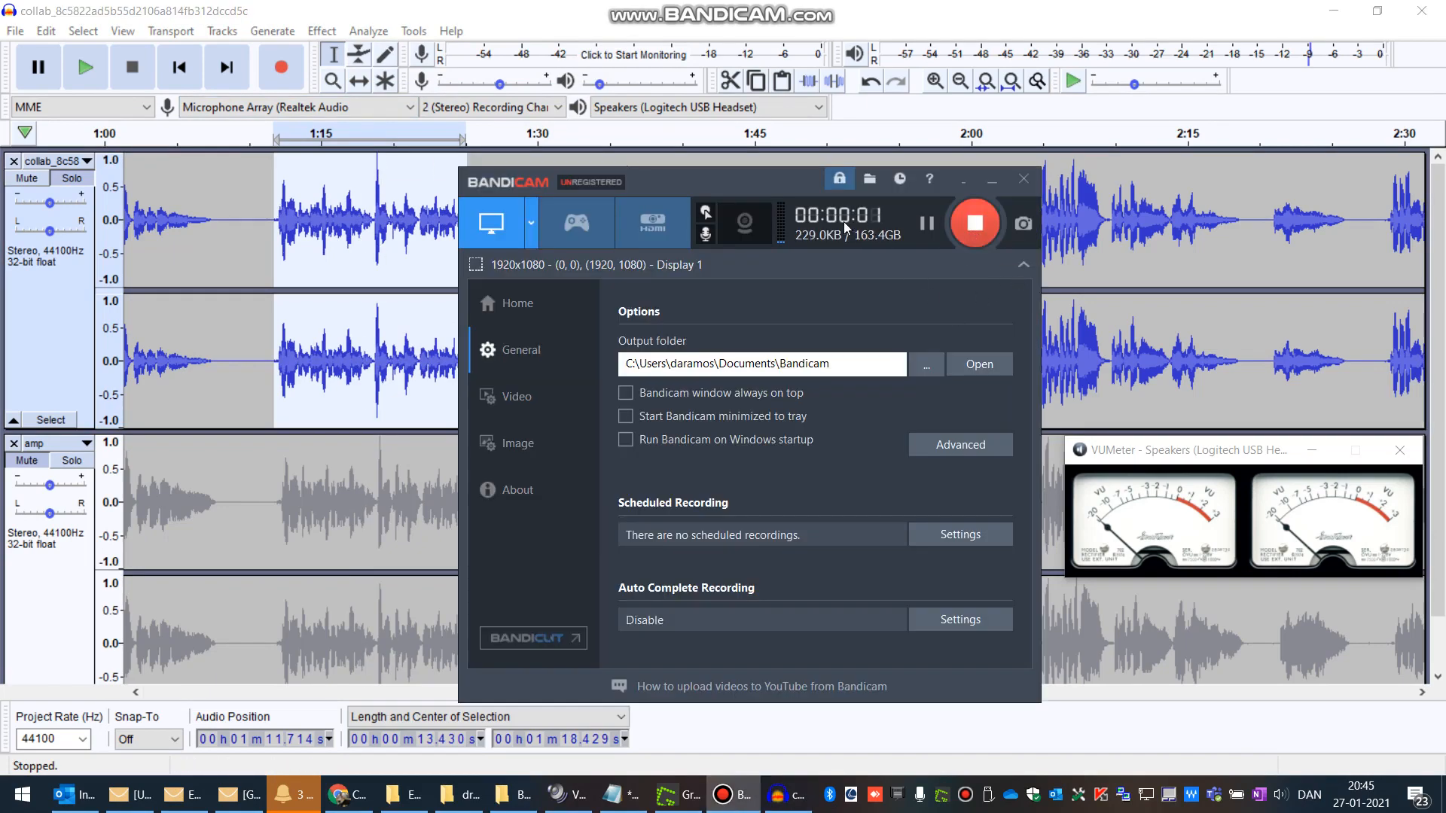
click(579, 9)
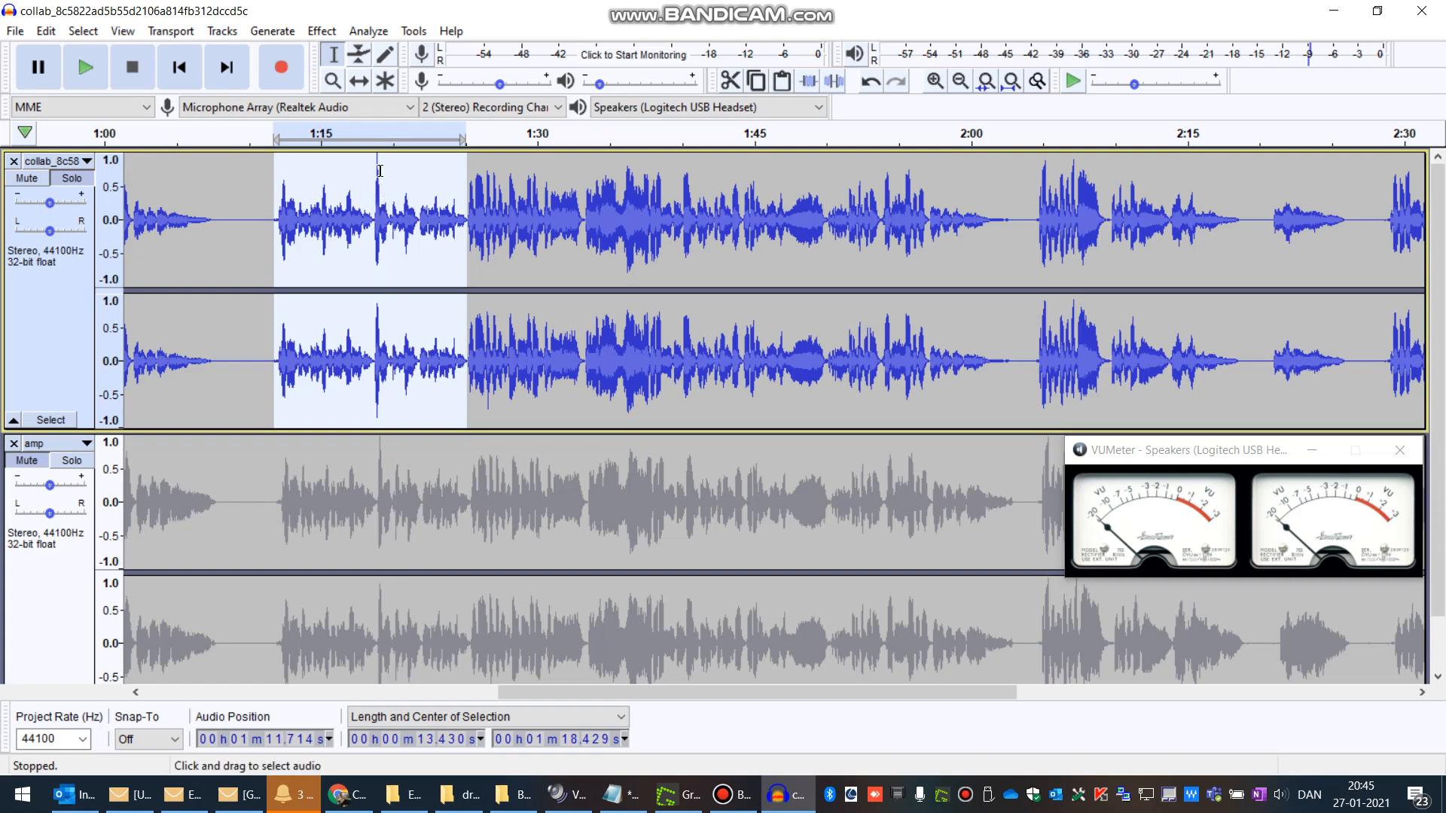
drag(380, 171, 374, 171)
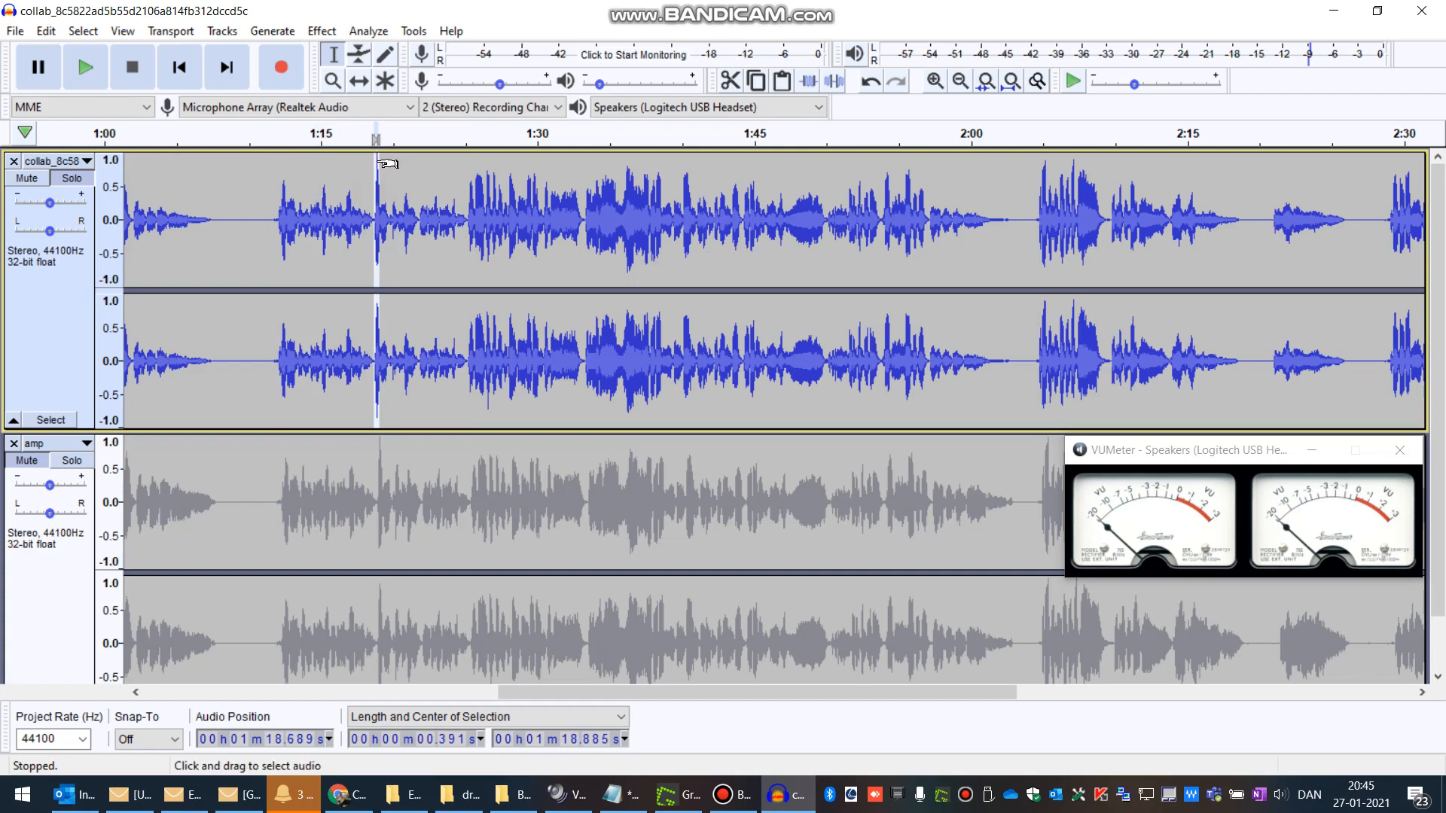
drag(388, 164, 379, 163)
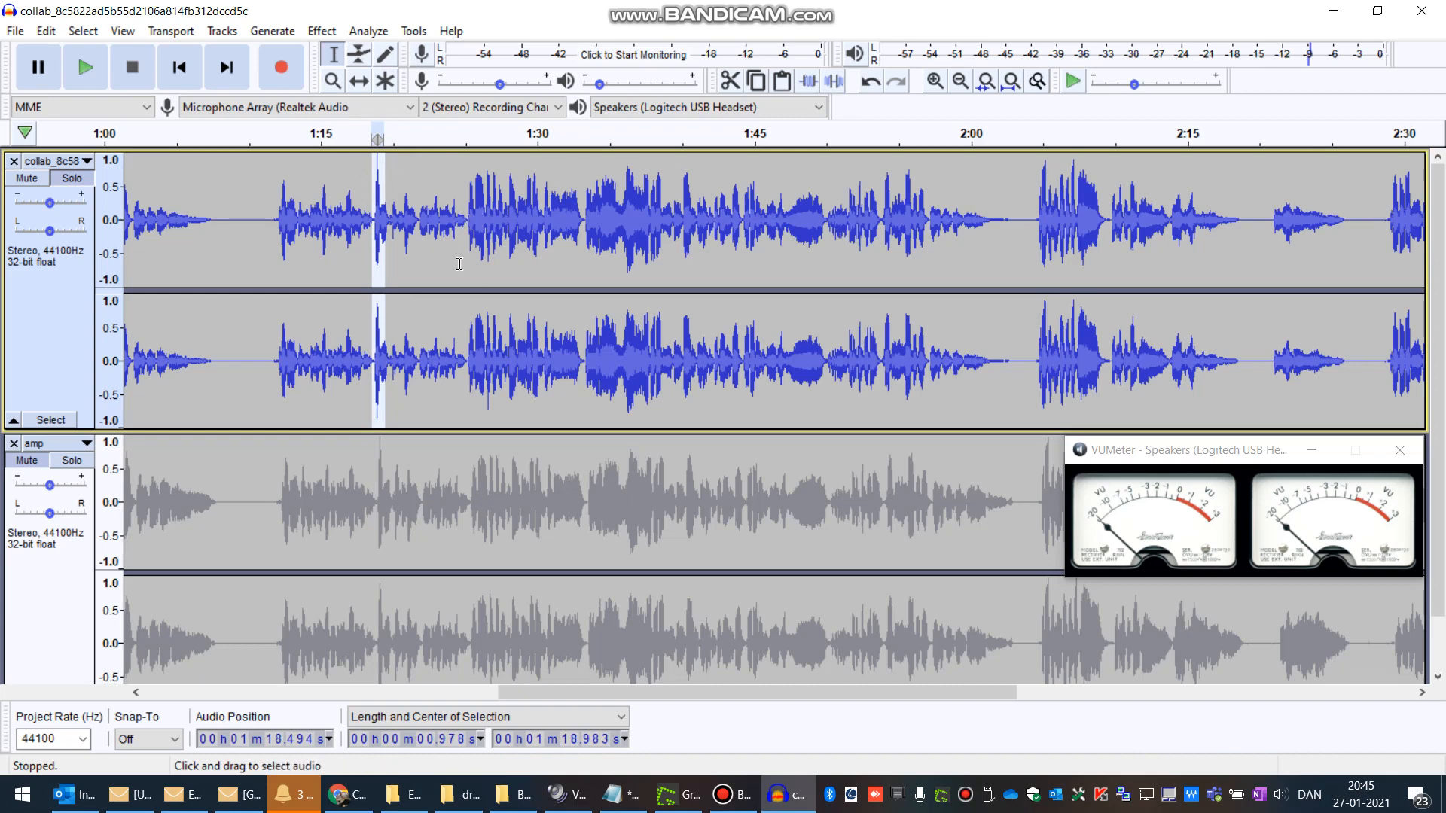
Step: Zoom in on the collab track around 2:00 to examine the fading passage
click(1016, 216)
drag(1016, 216, 928, 224)
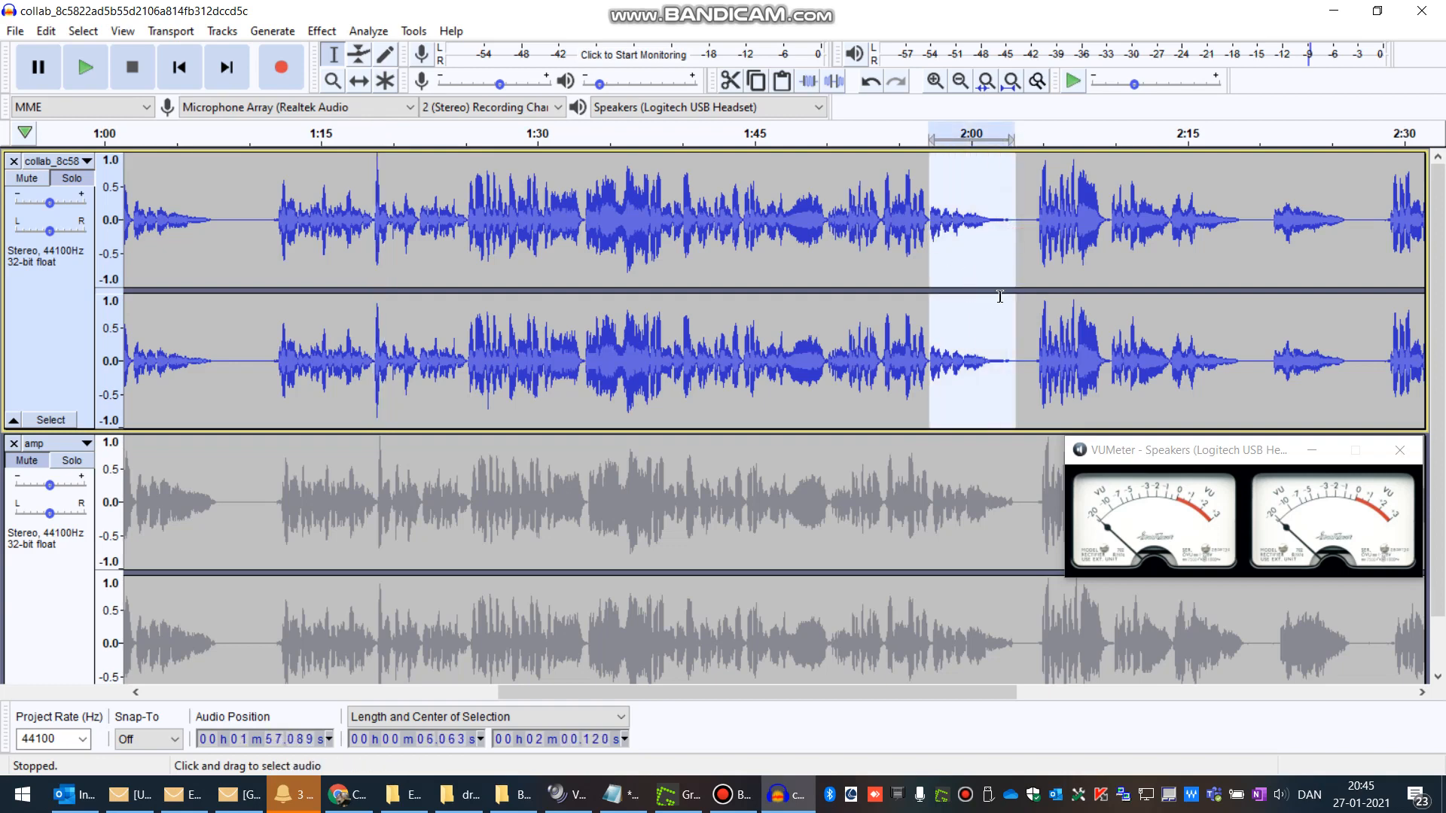
click(983, 233)
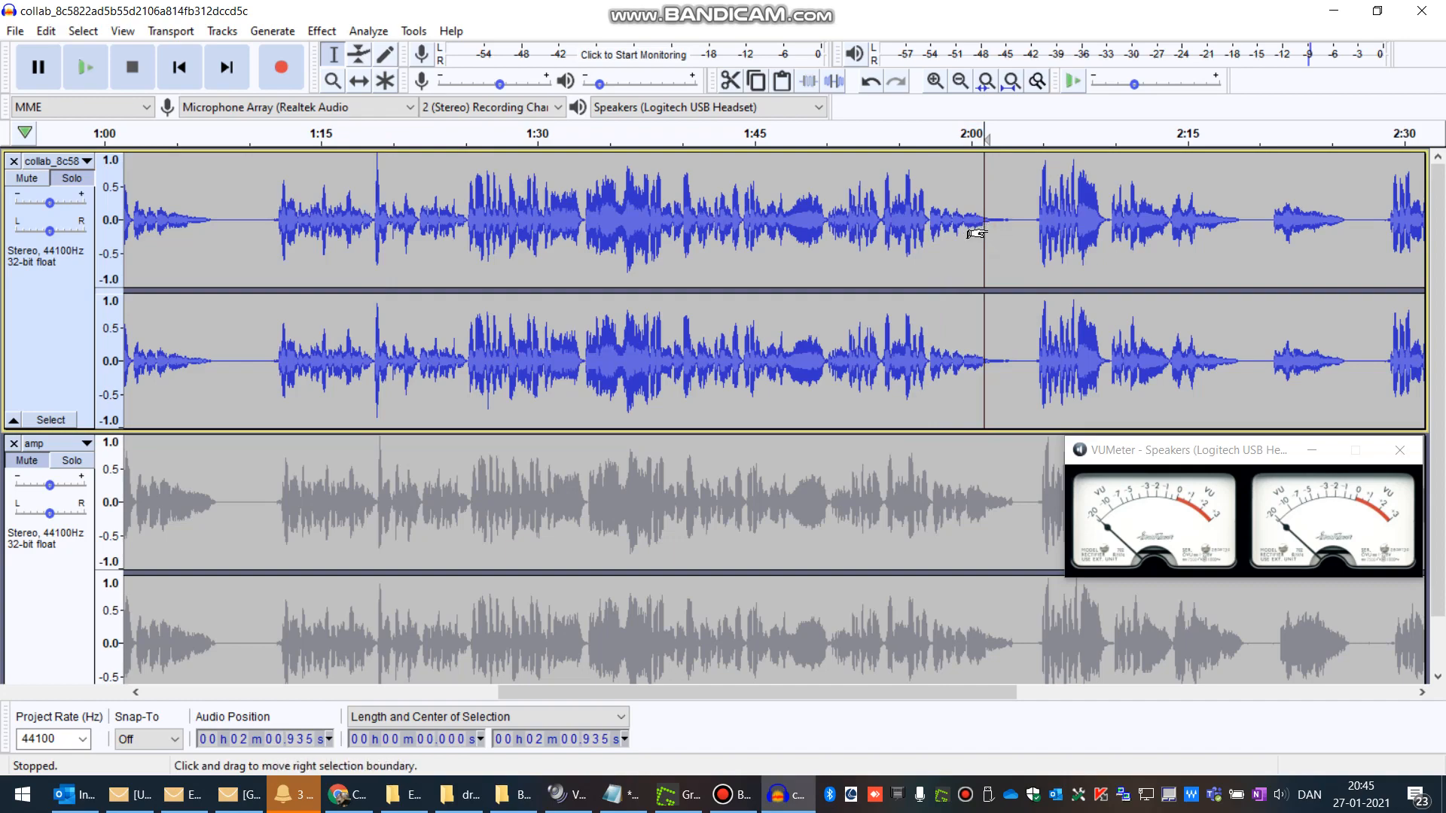
scroll(977, 233, up, 1)
scroll(976, 233, up, 1)
scroll(981, 246, up, 1)
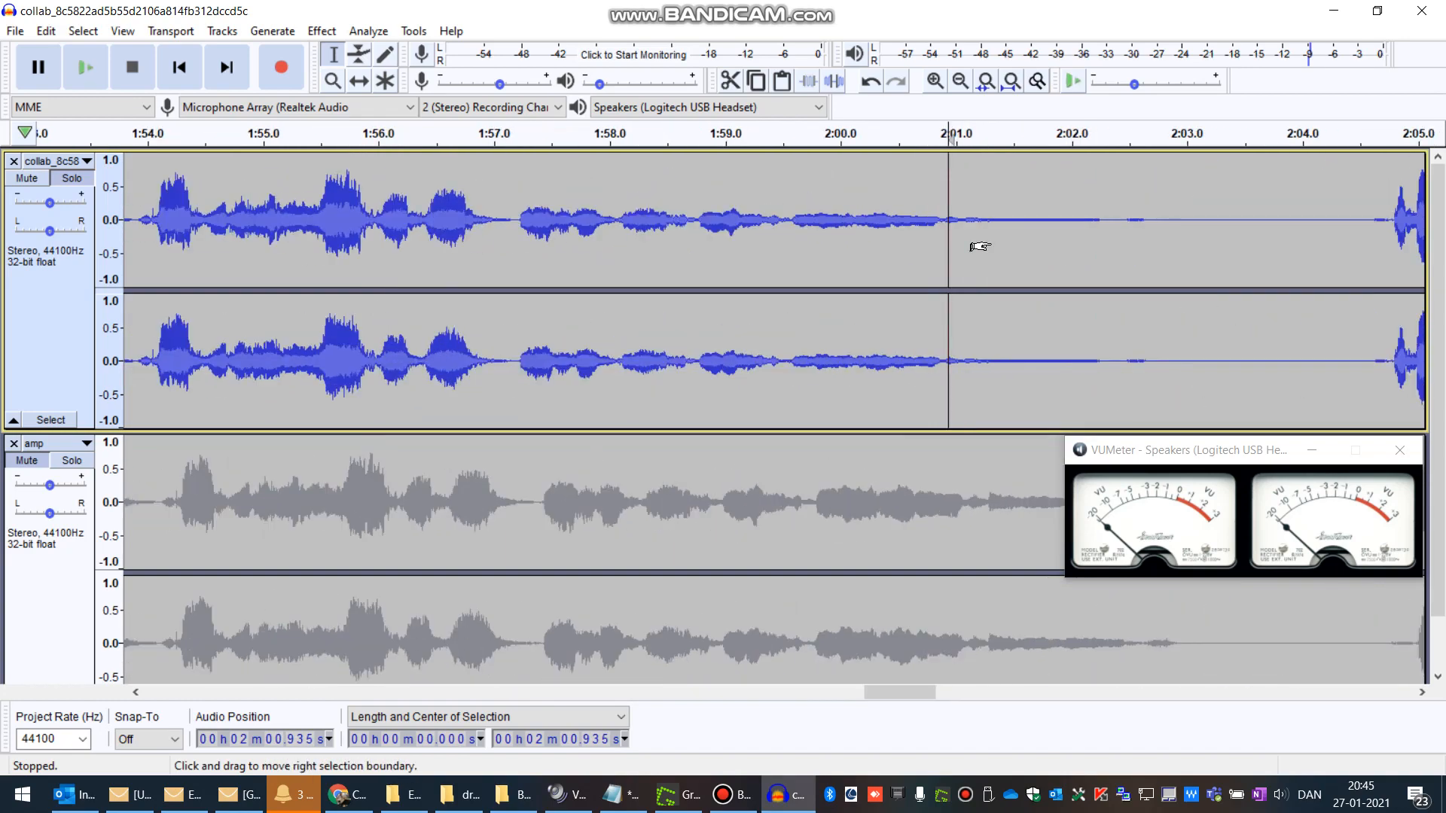
scroll(980, 246, down, 1)
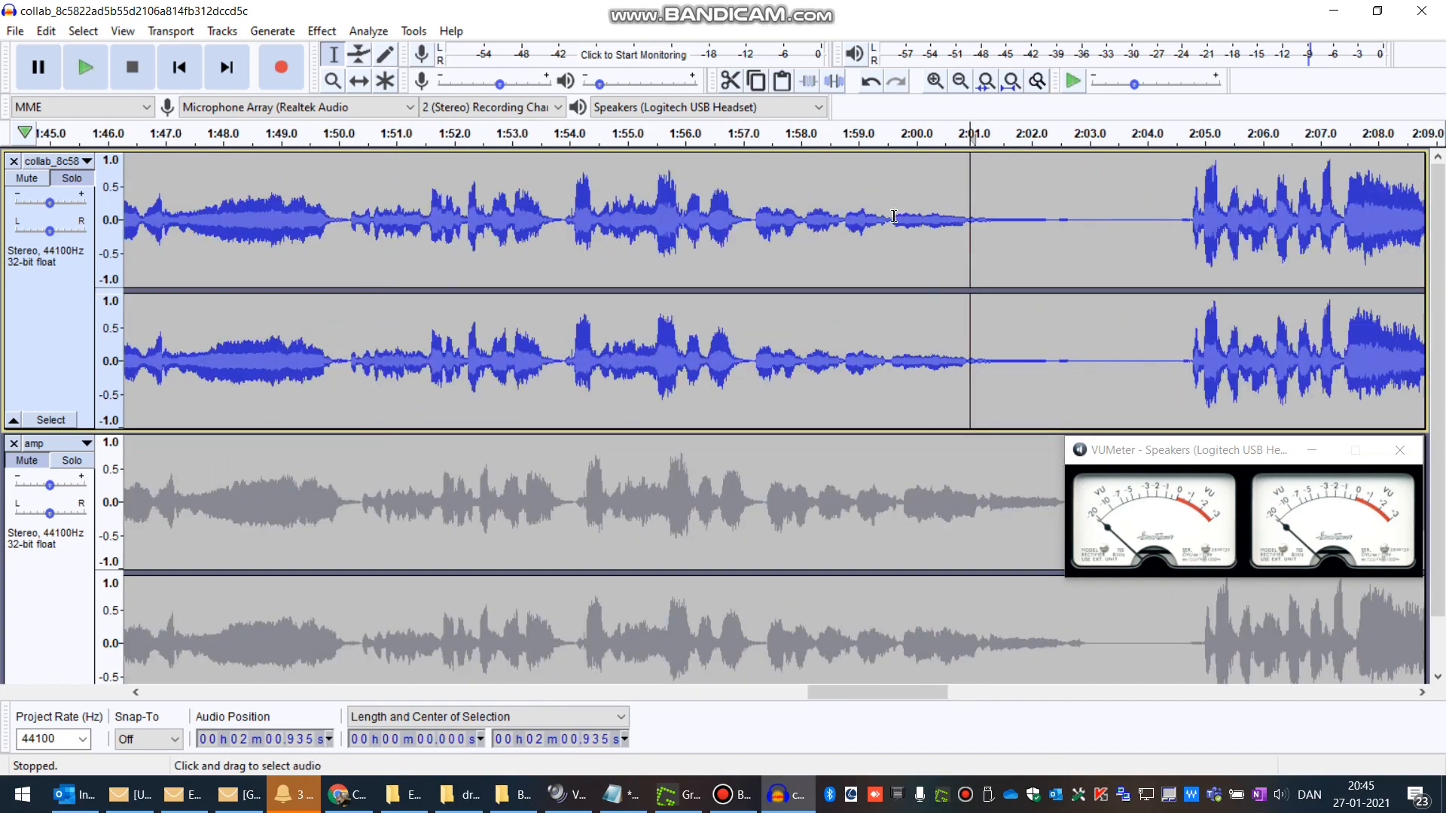
Step: Try amplifying about 2:00 to 2:03 of the collab track by 17.465 dB, then undo it
drag(892, 218, 1087, 238)
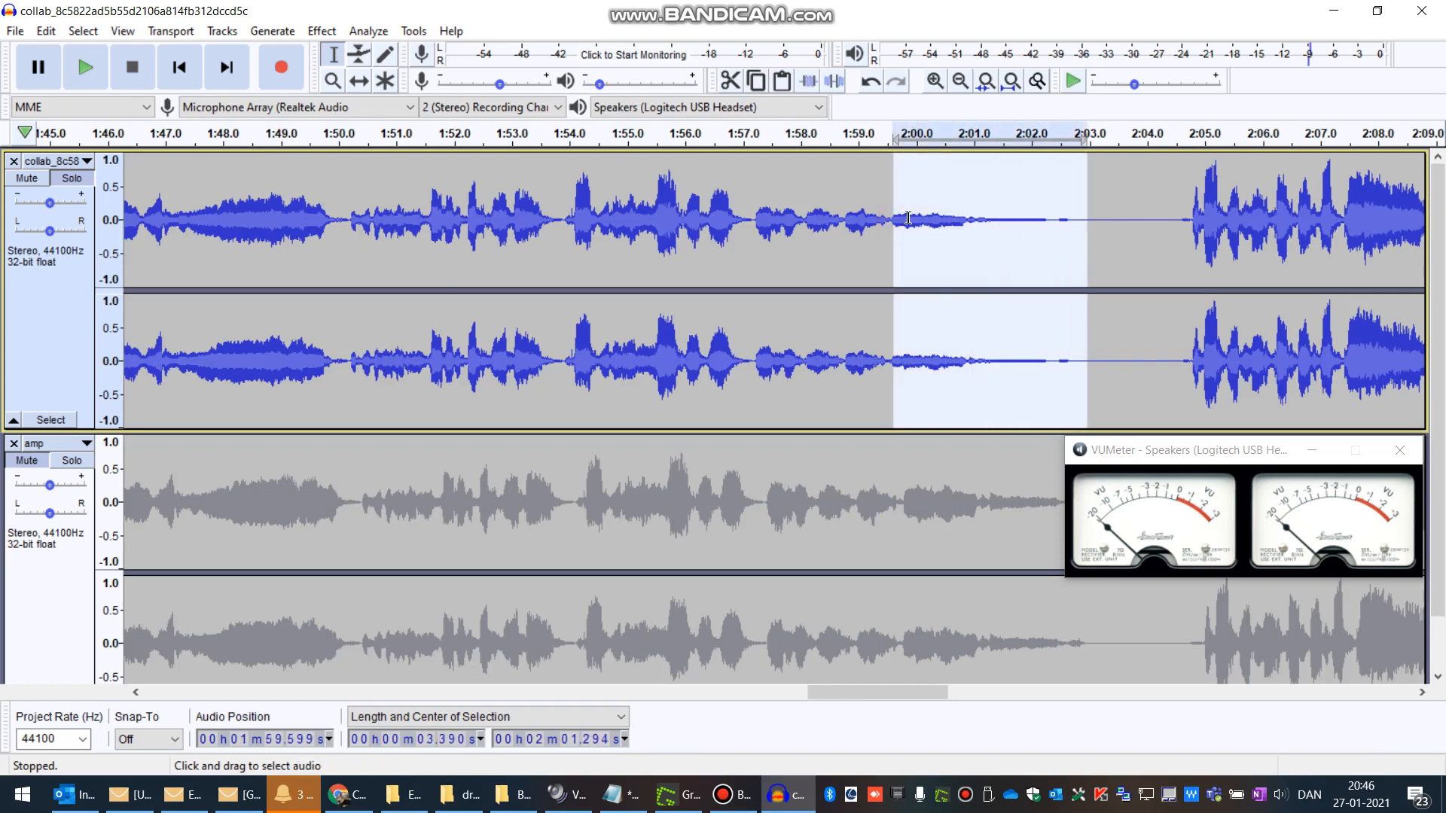
click(876, 196)
drag(889, 219, 1088, 248)
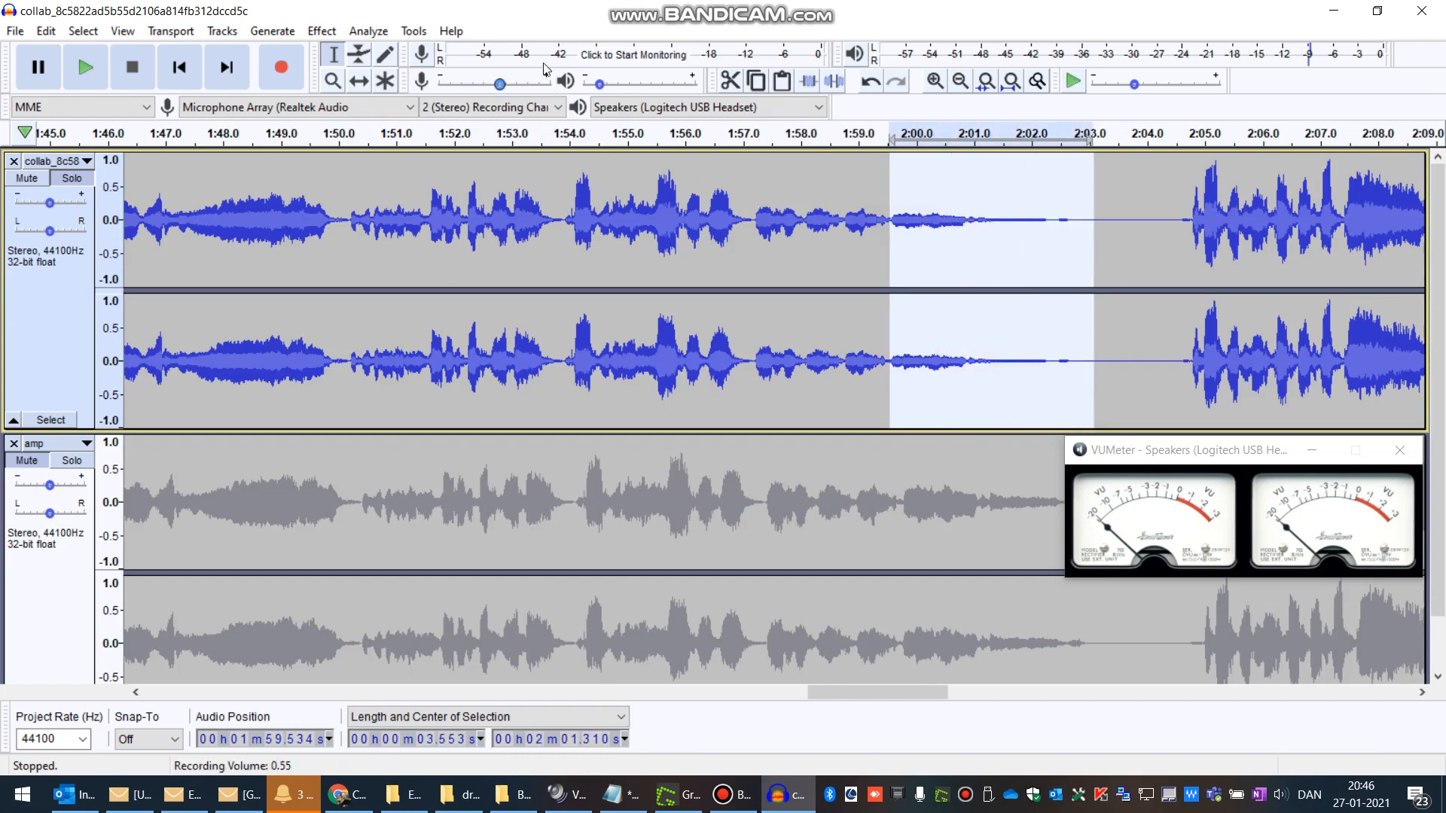
click(324, 34)
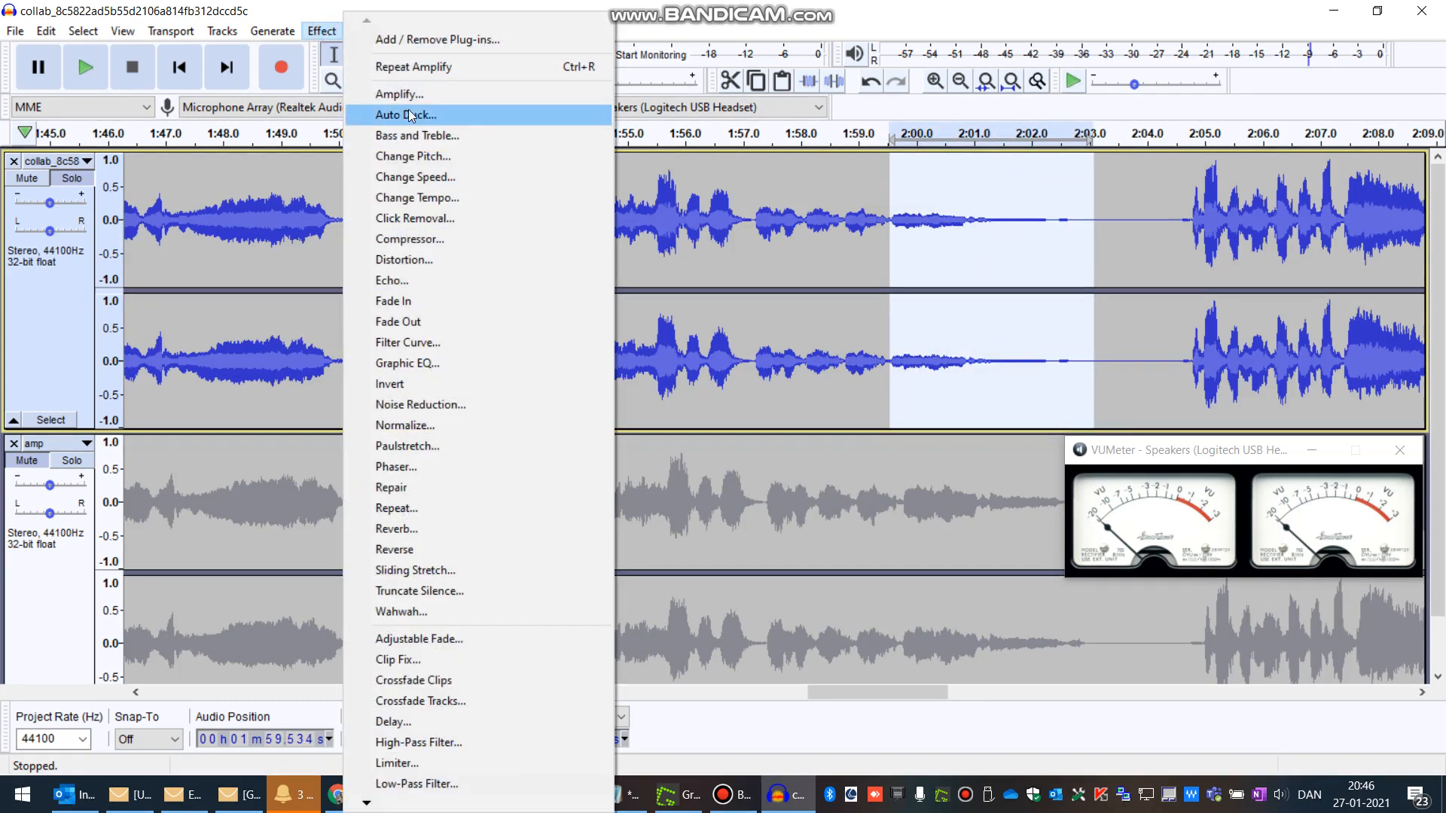
click(413, 96)
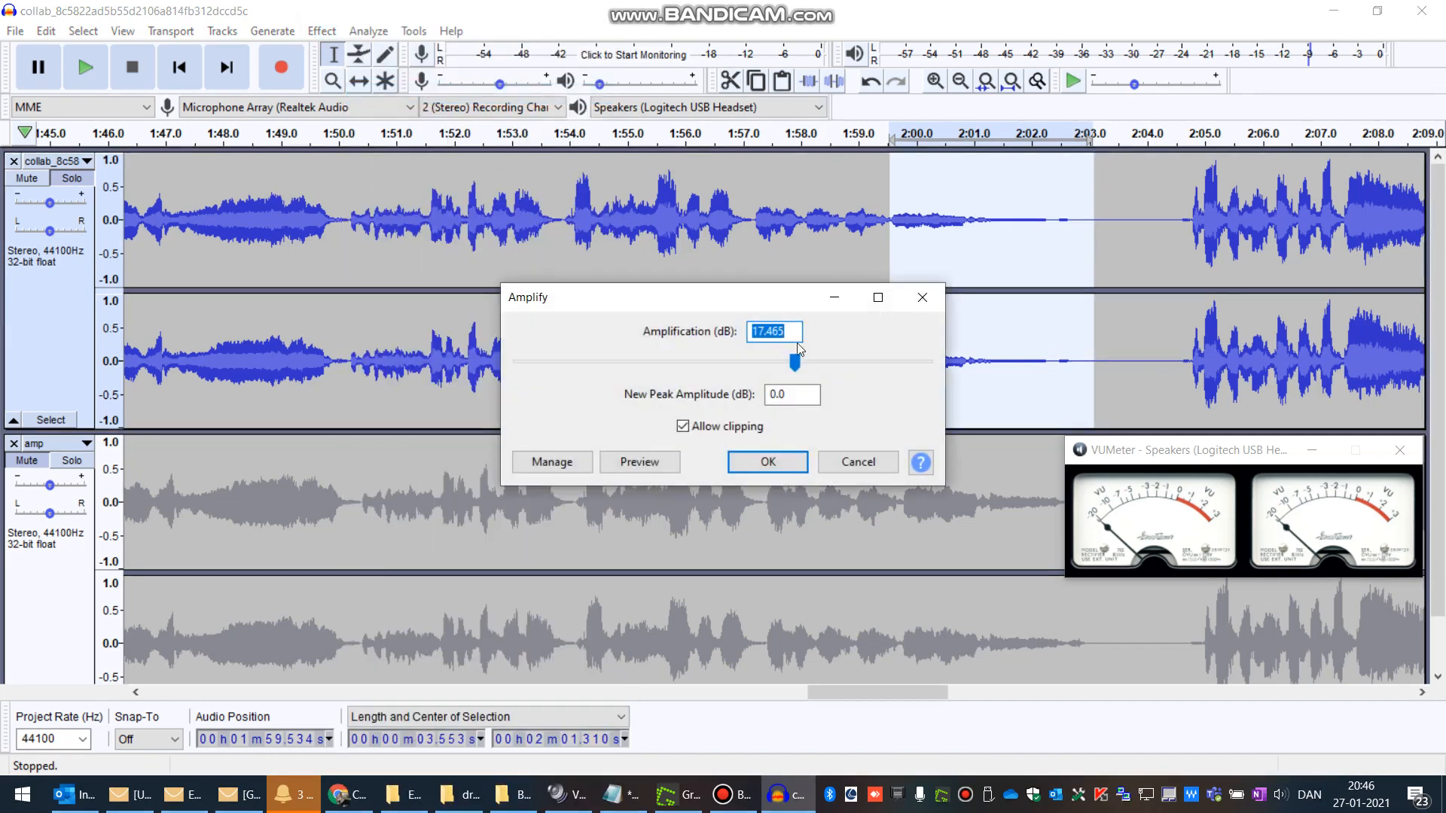
click(784, 465)
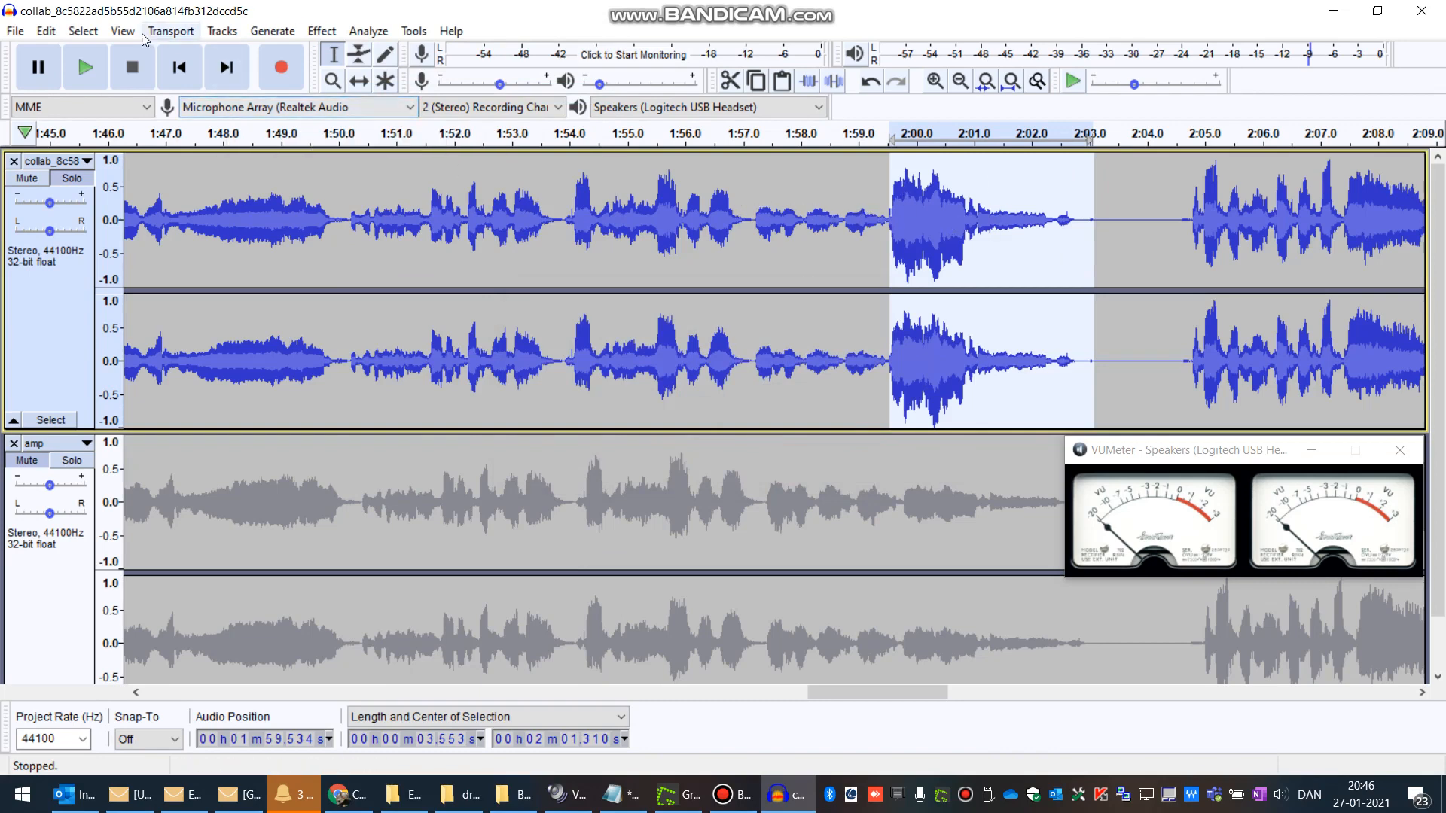
click(49, 33)
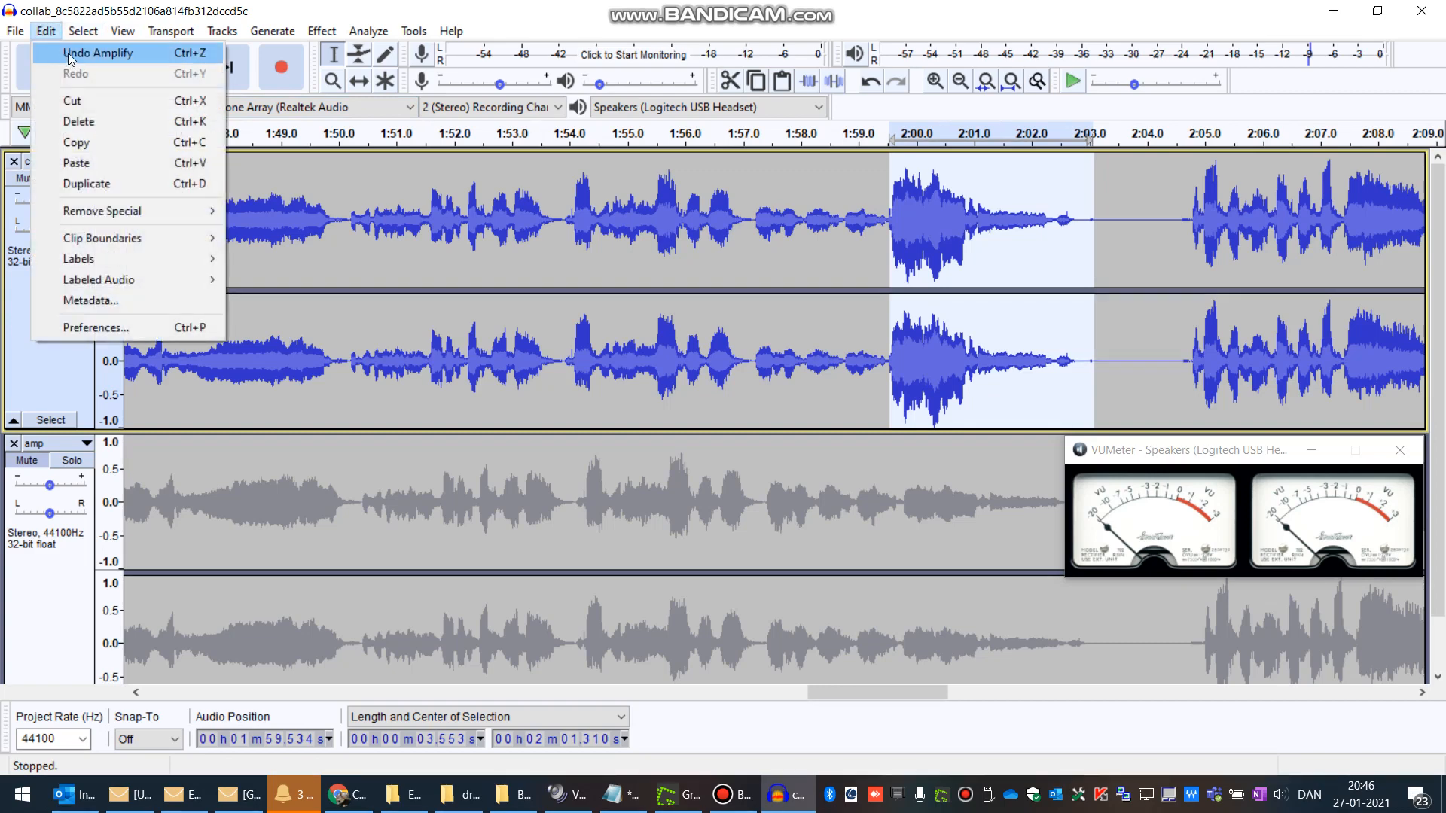
click(78, 54)
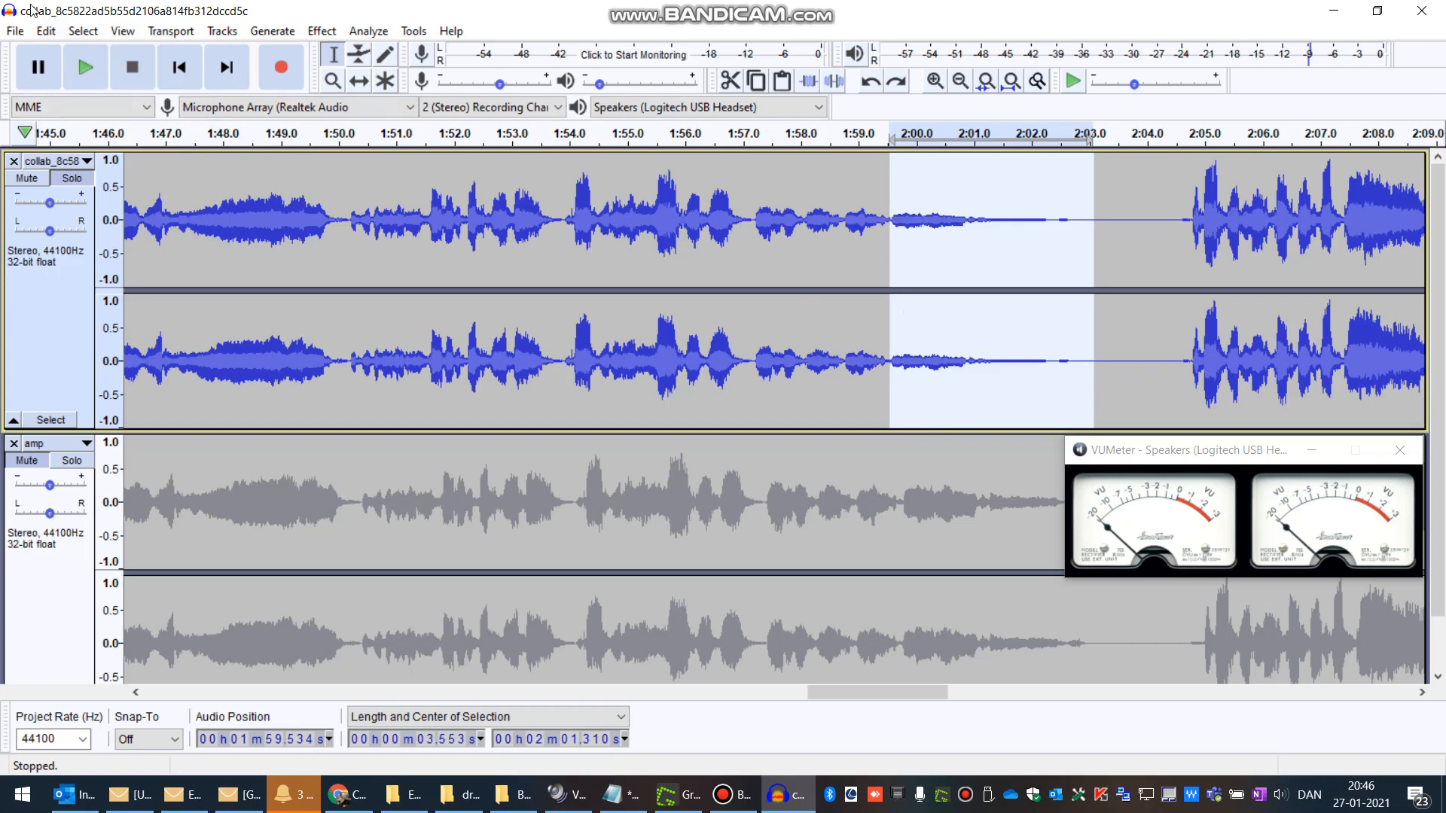
Step: Amplify the selected 2:00 to 2:03 passage of the collab track by 3.1 dB
click(329, 30)
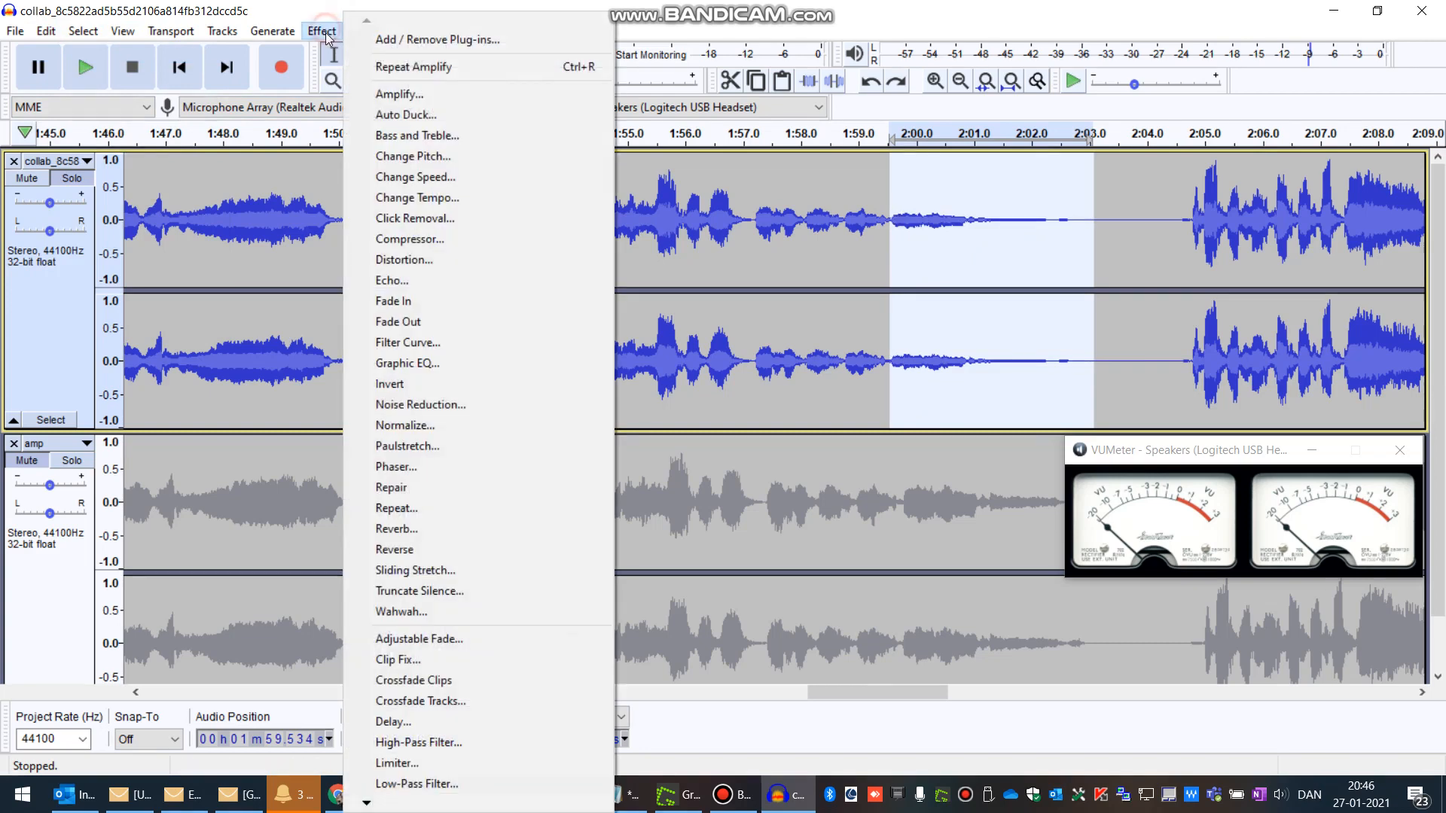
click(422, 94)
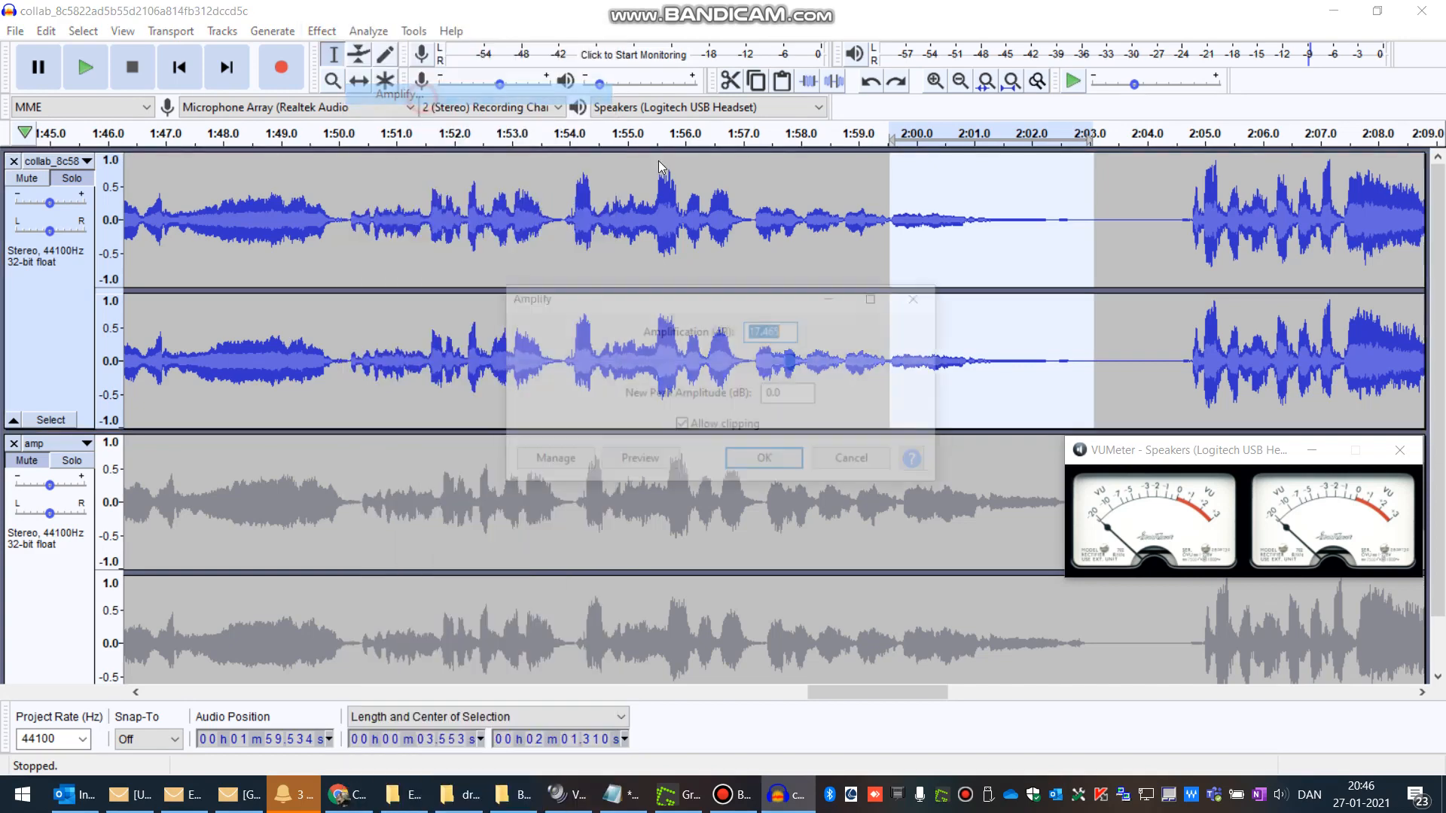
drag(792, 366, 736, 375)
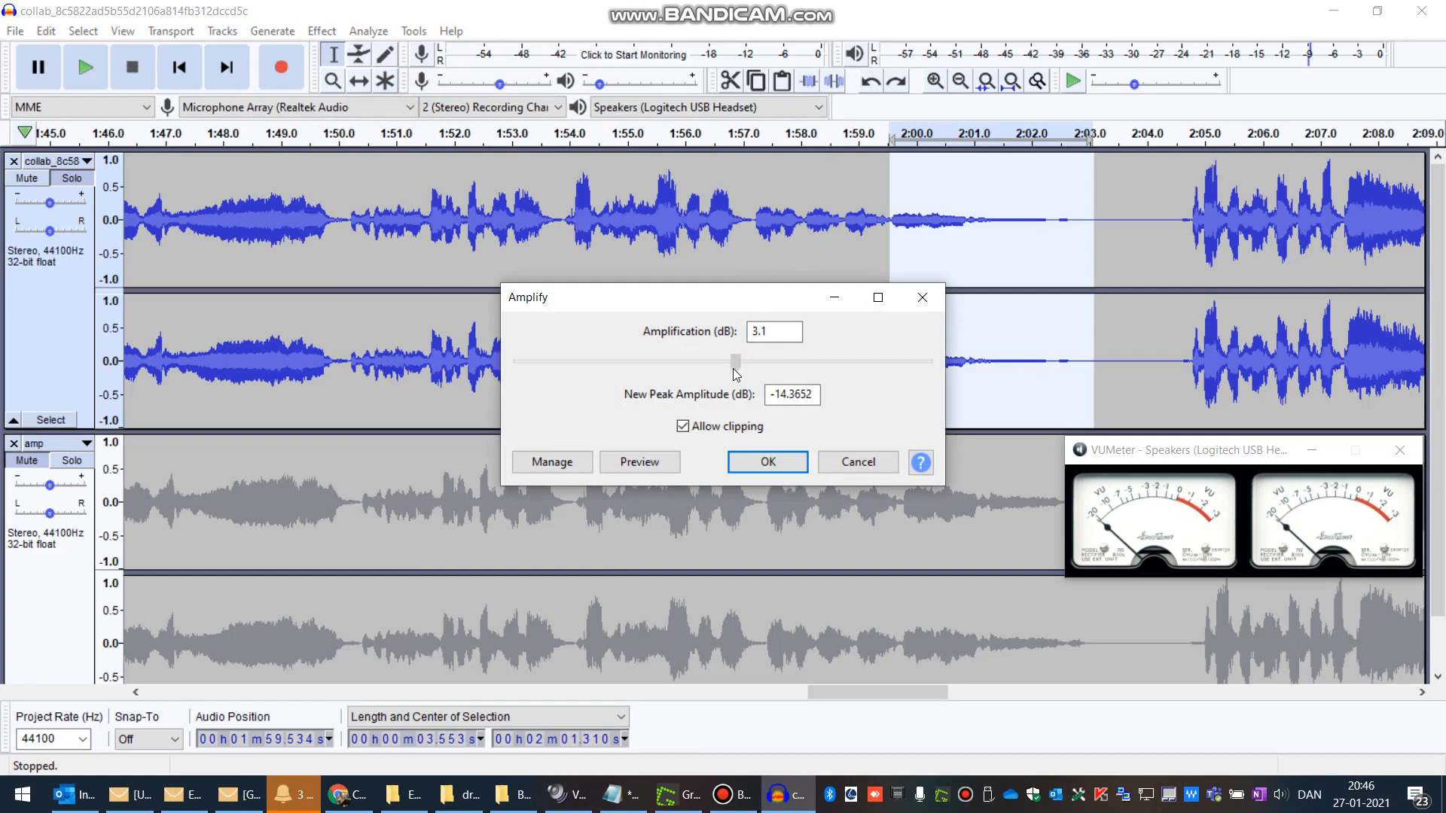
click(791, 460)
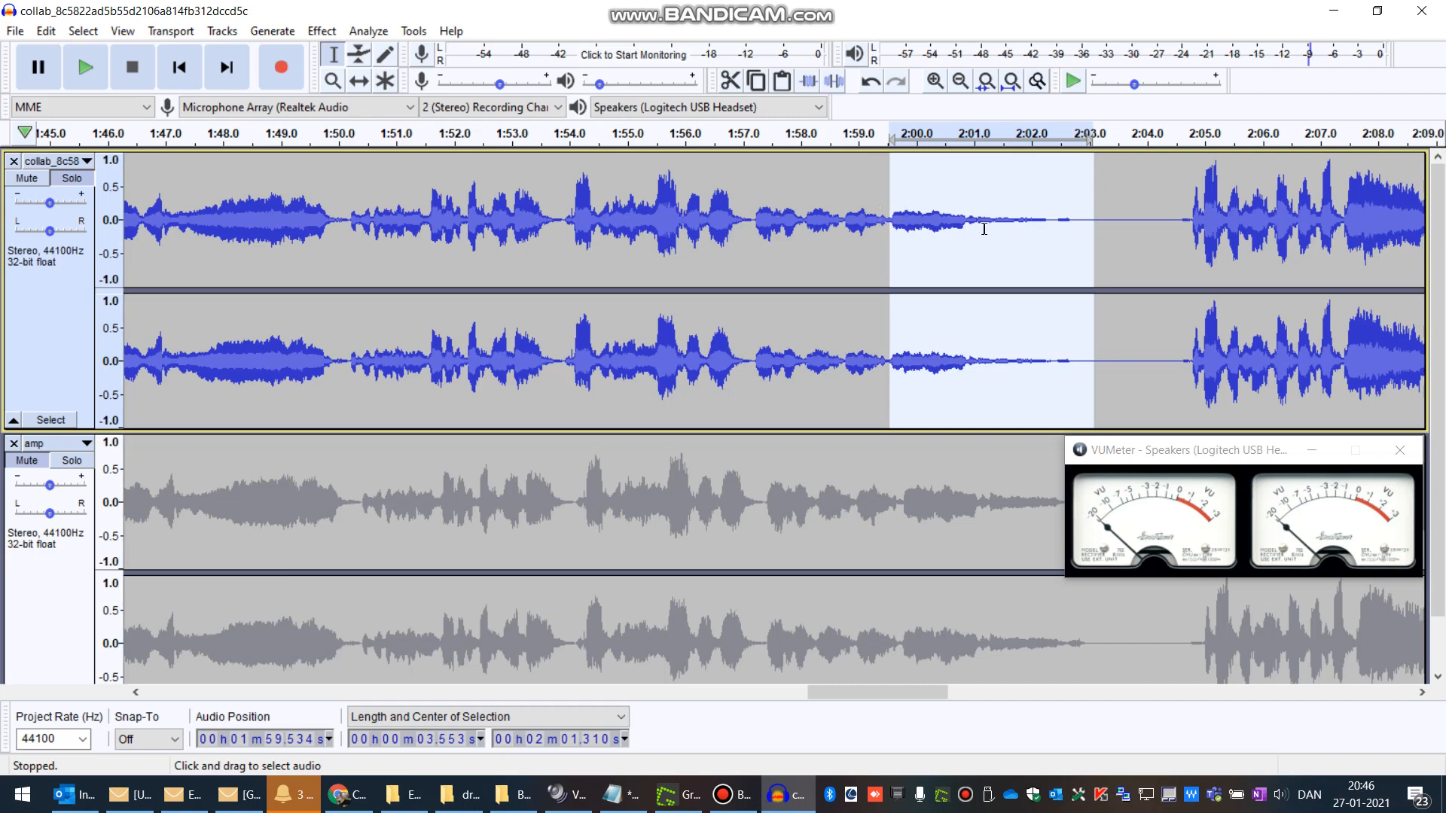
Step: Select about 2:01 to 2:03 of the collab track and amplify it by 5.6 dB
click(898, 221)
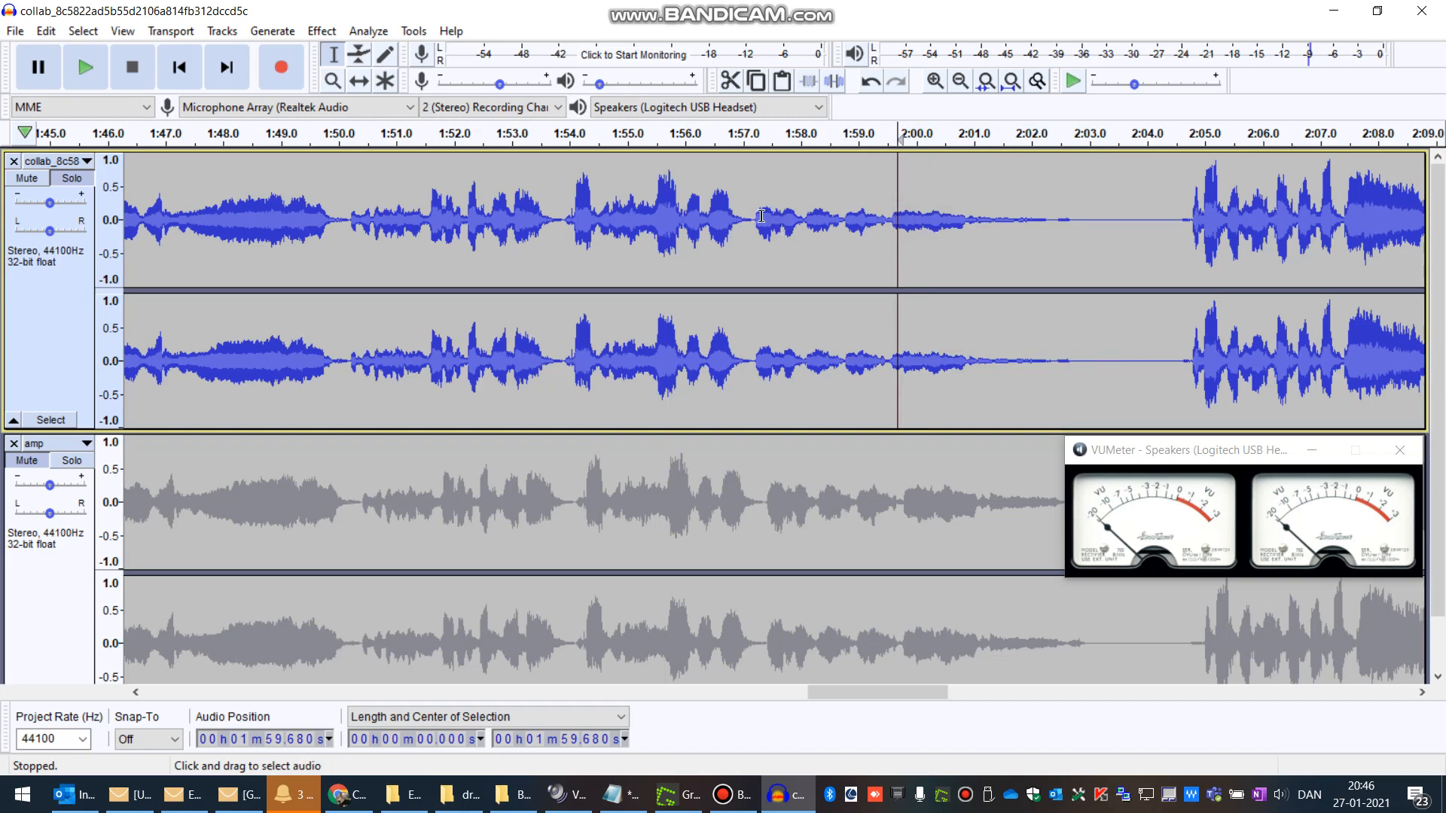
drag(761, 216, 890, 219)
click(920, 222)
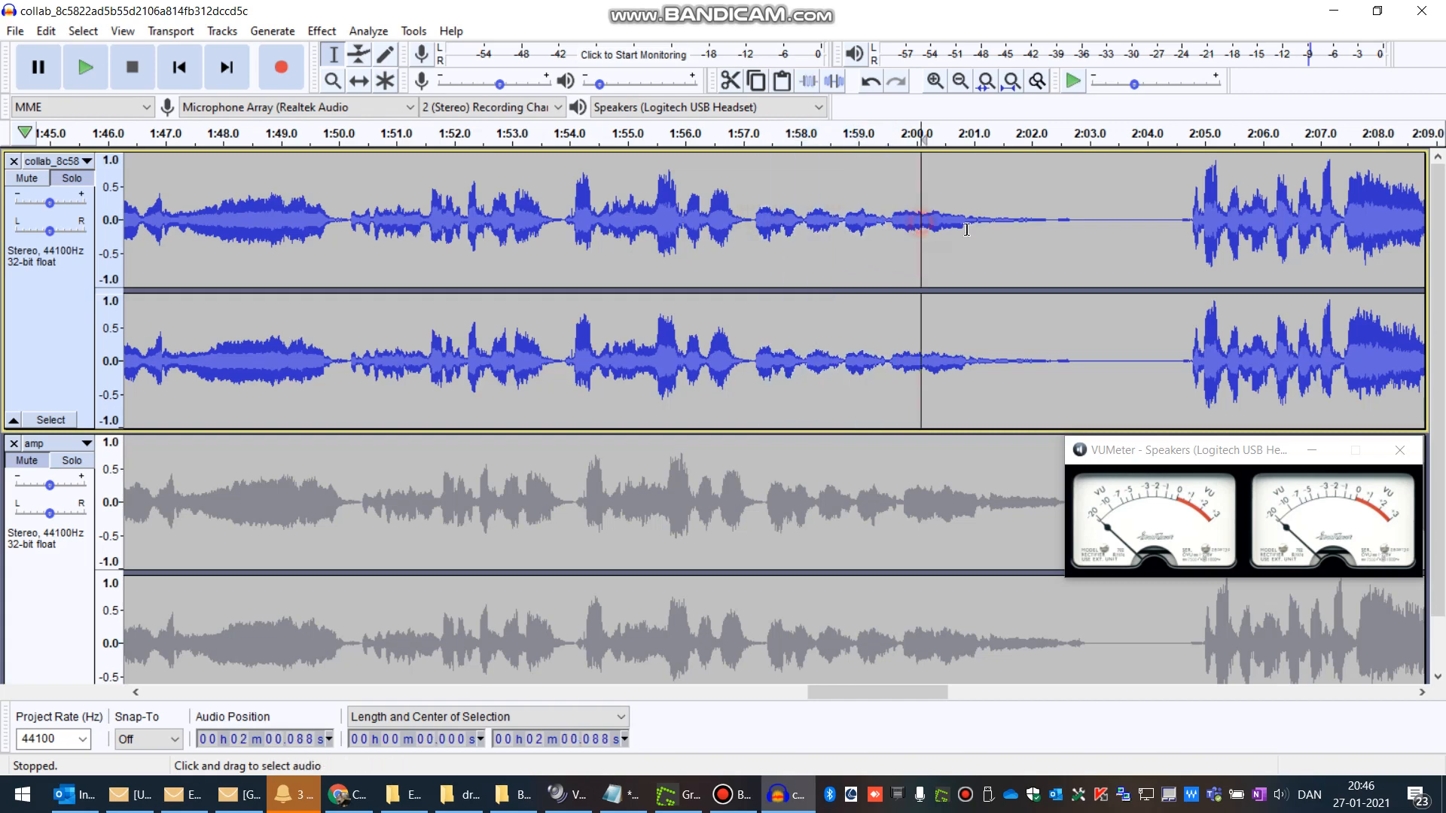
ctrl+scroll(964, 228, up, 2)
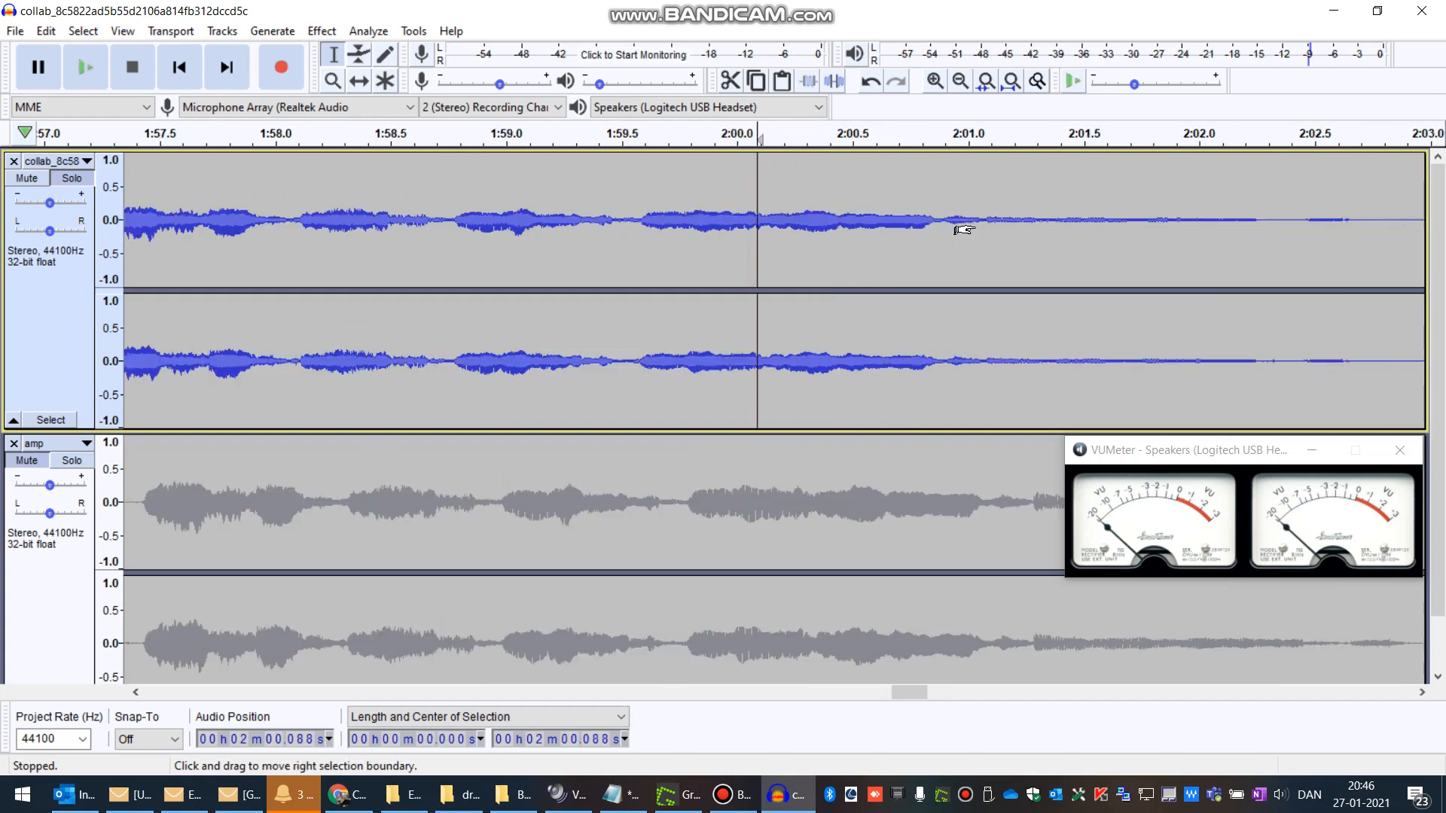
drag(940, 220, 1278, 249)
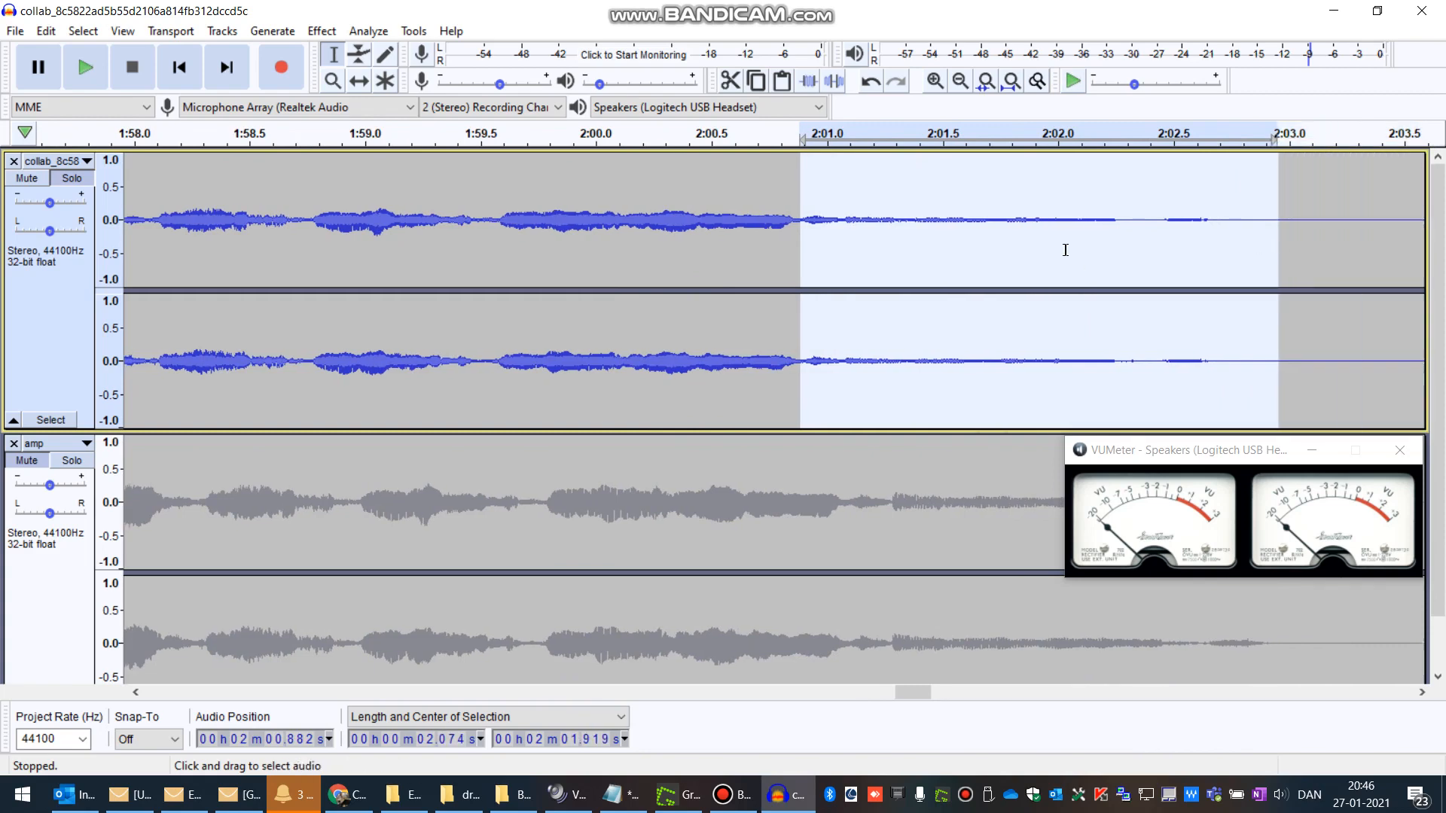
click(321, 32)
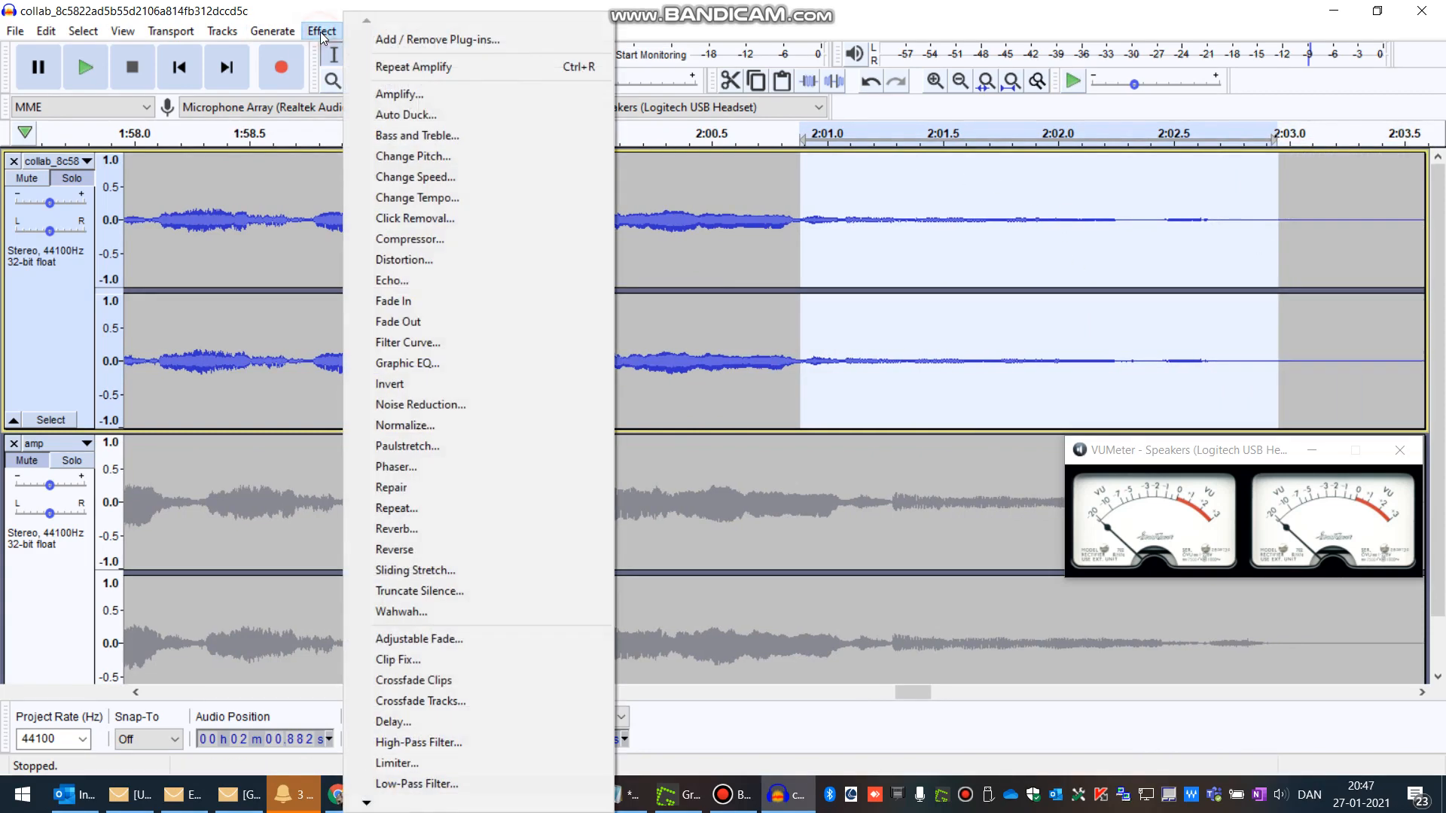
click(411, 97)
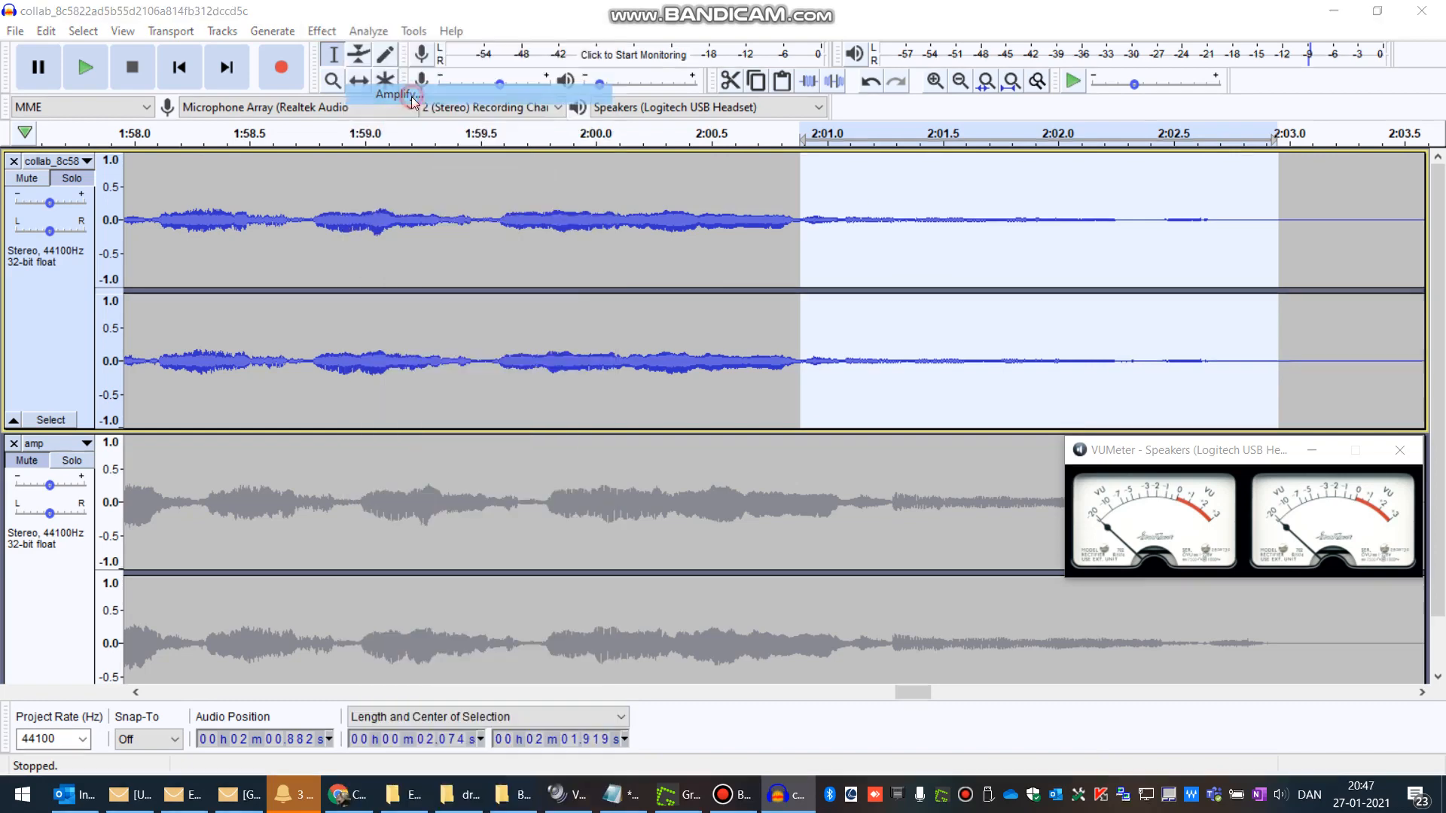
drag(817, 363, 742, 363)
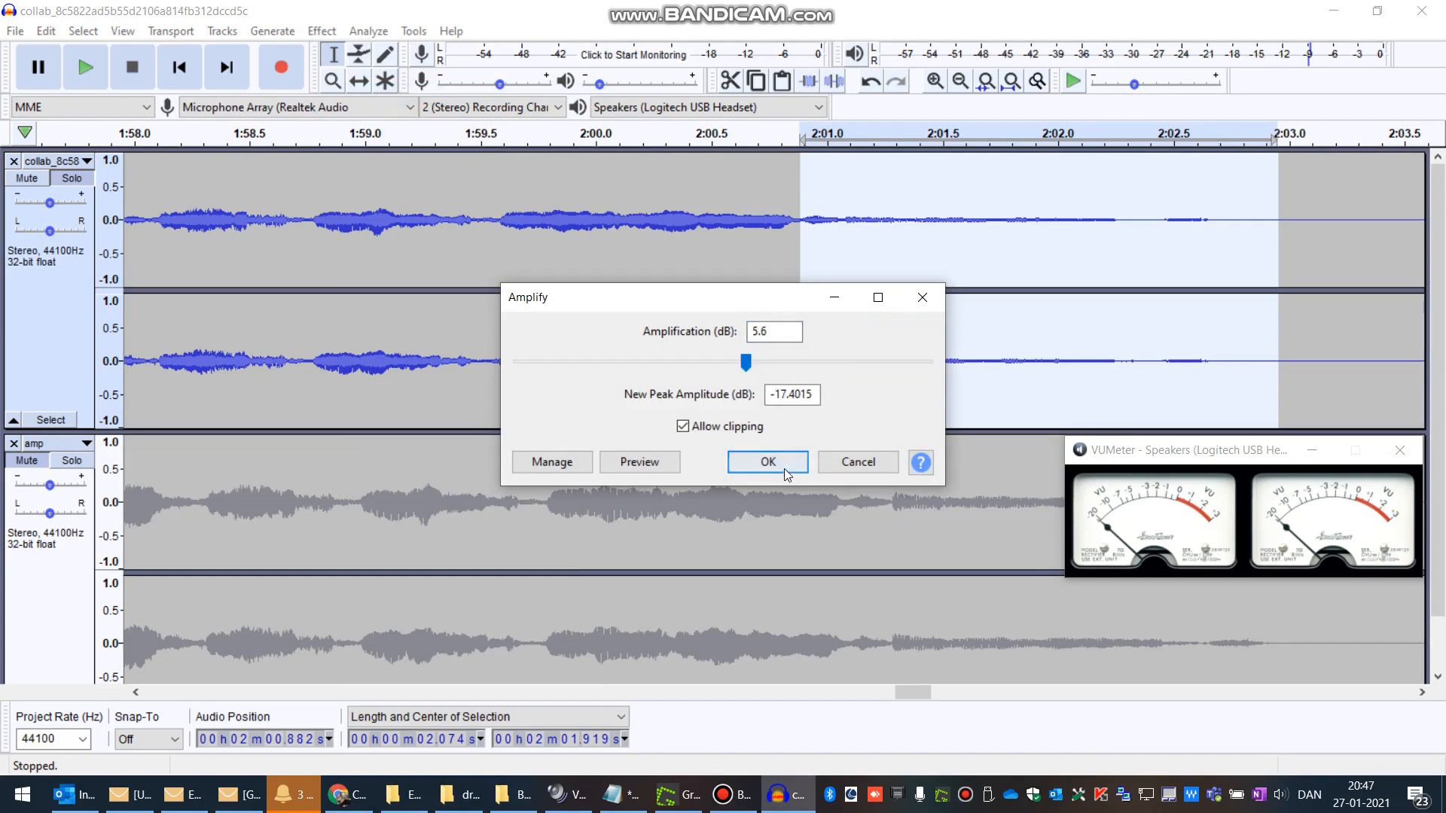
click(769, 462)
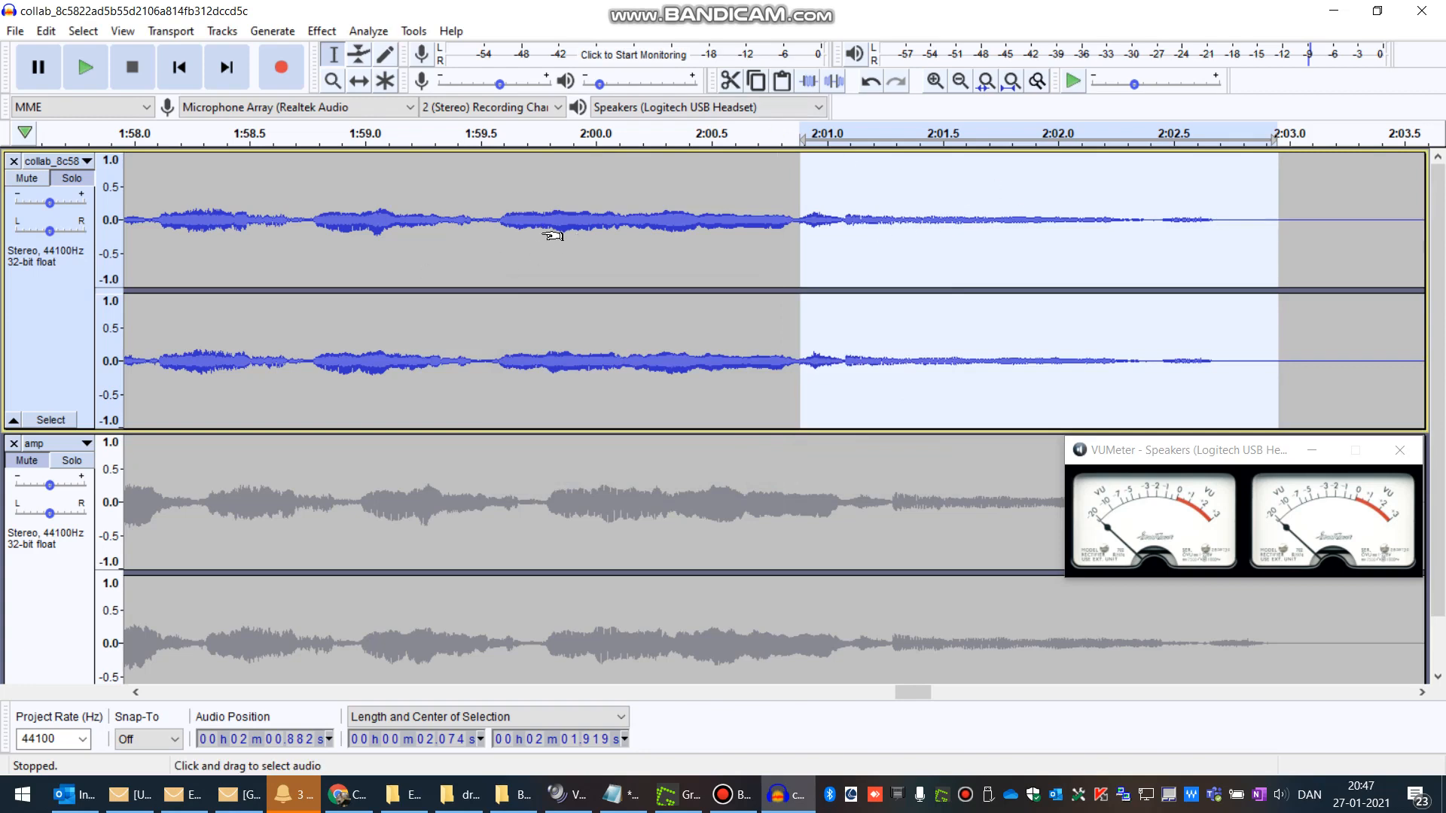
Step: Play the collab track from about 1:56 to listen to the amplified passage
scroll(542, 234, down, 4)
click(442, 222)
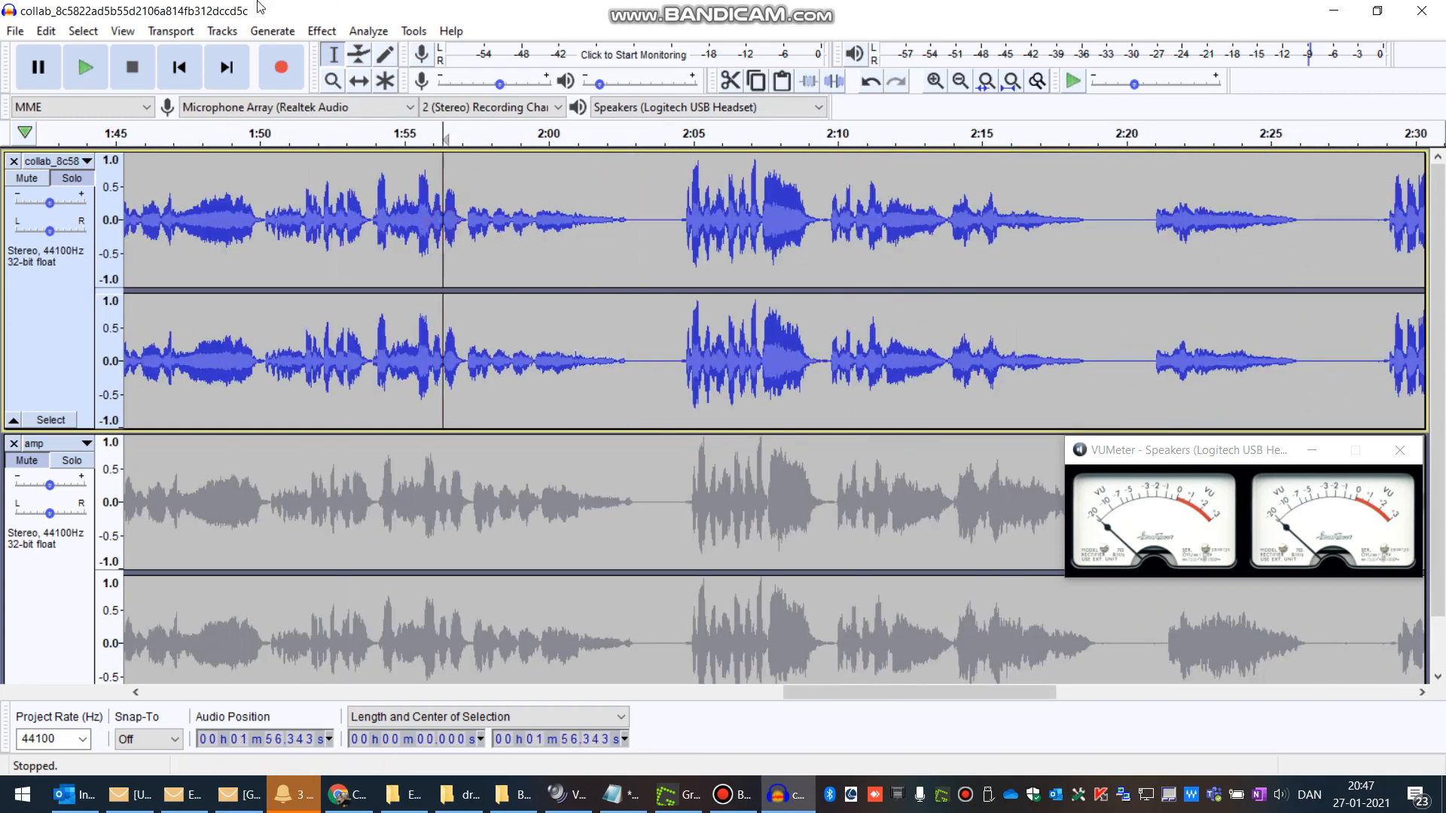
click(86, 70)
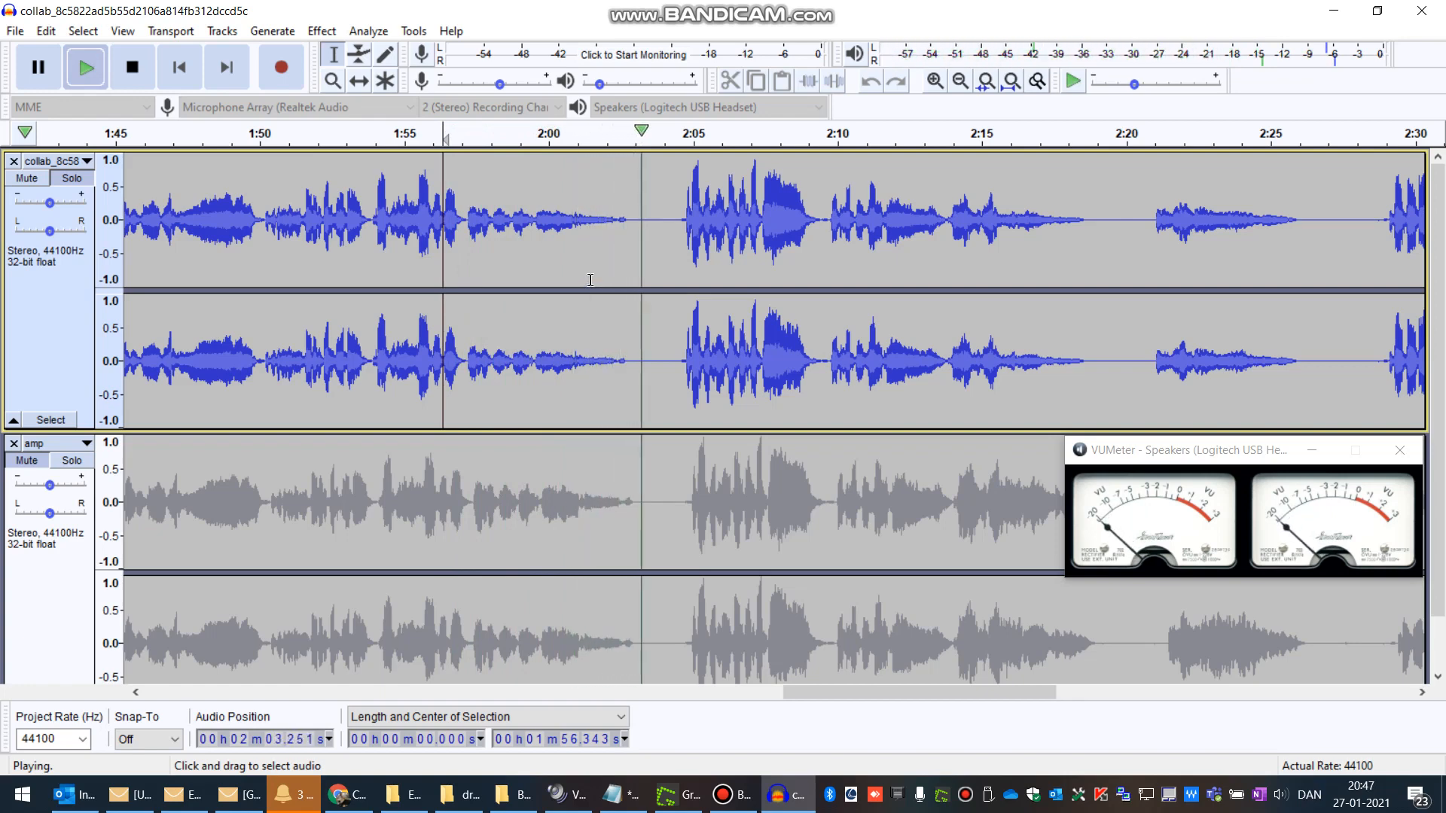
click(129, 78)
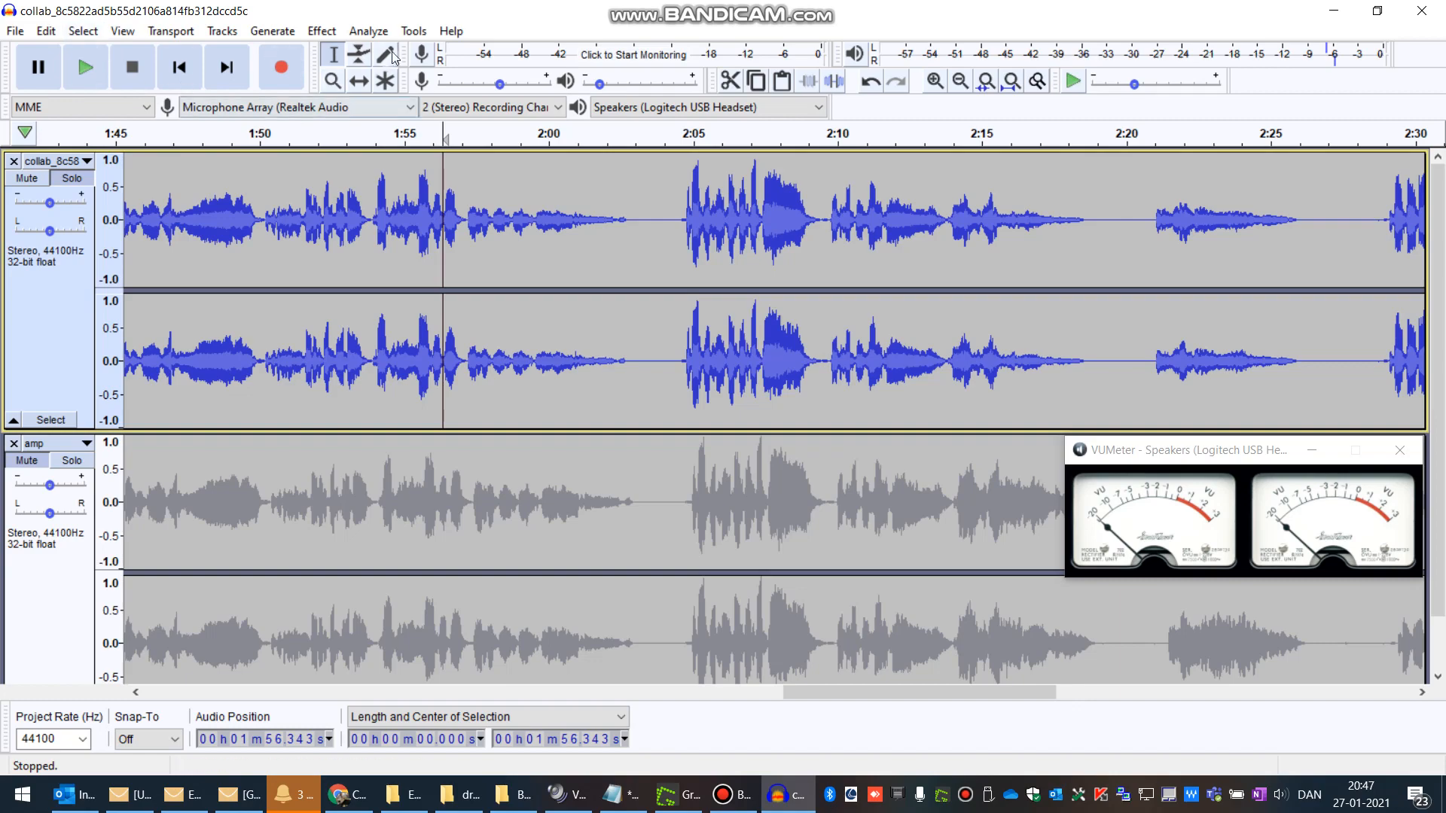
click(502, 5)
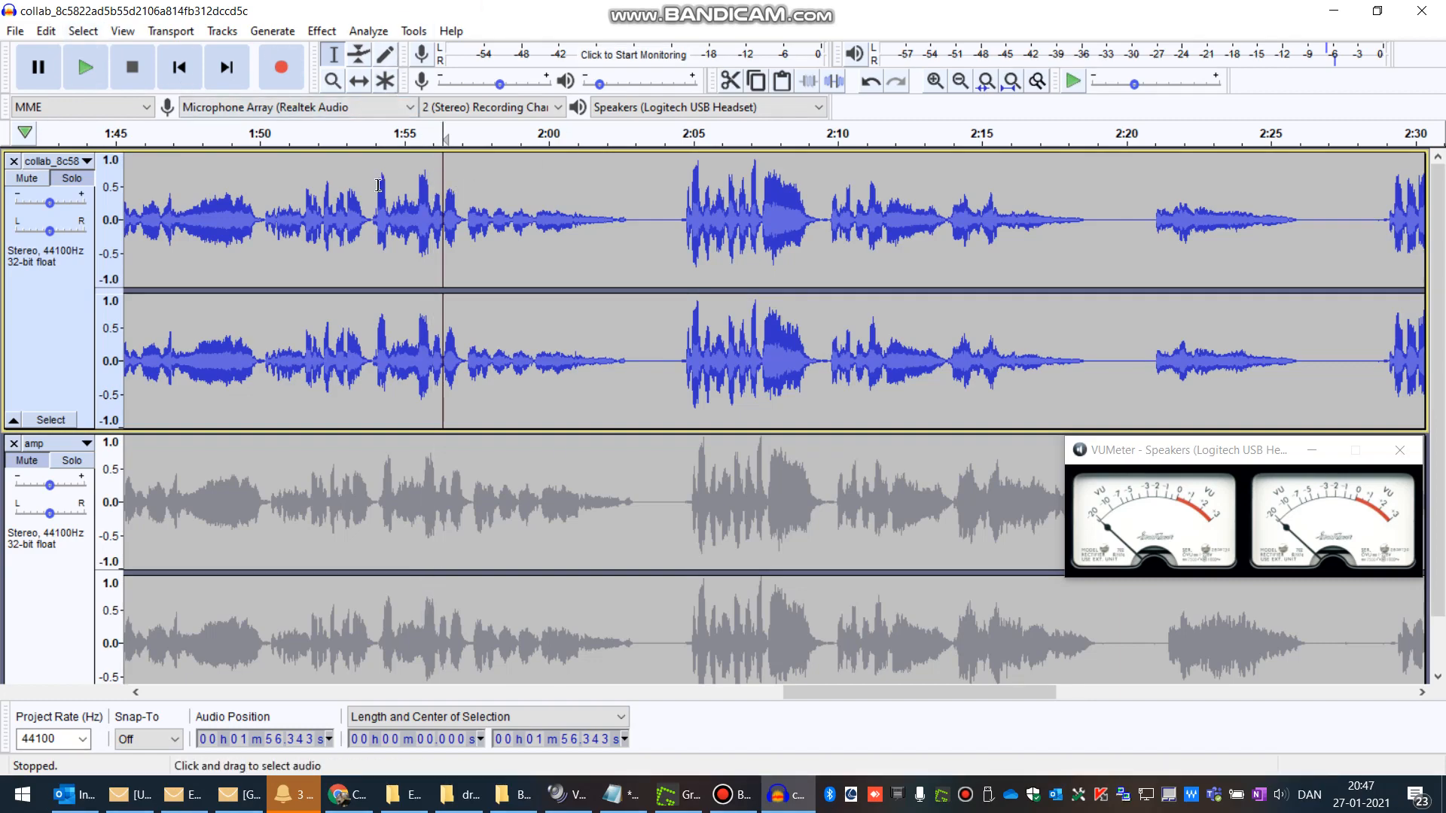
Step: Unmute the amp track and bring the whole song into view
click(33, 463)
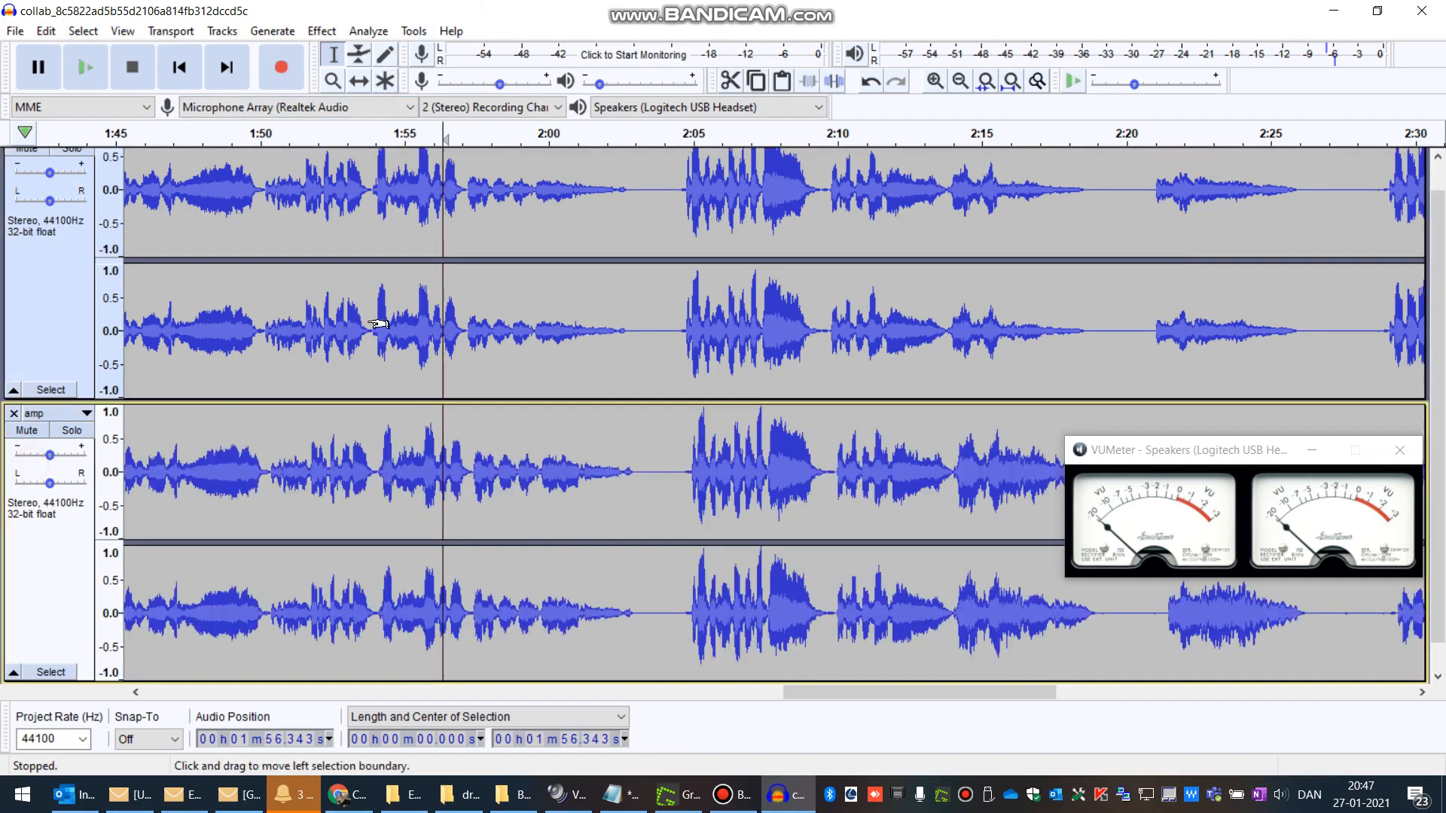
scroll(377, 323, down, 3)
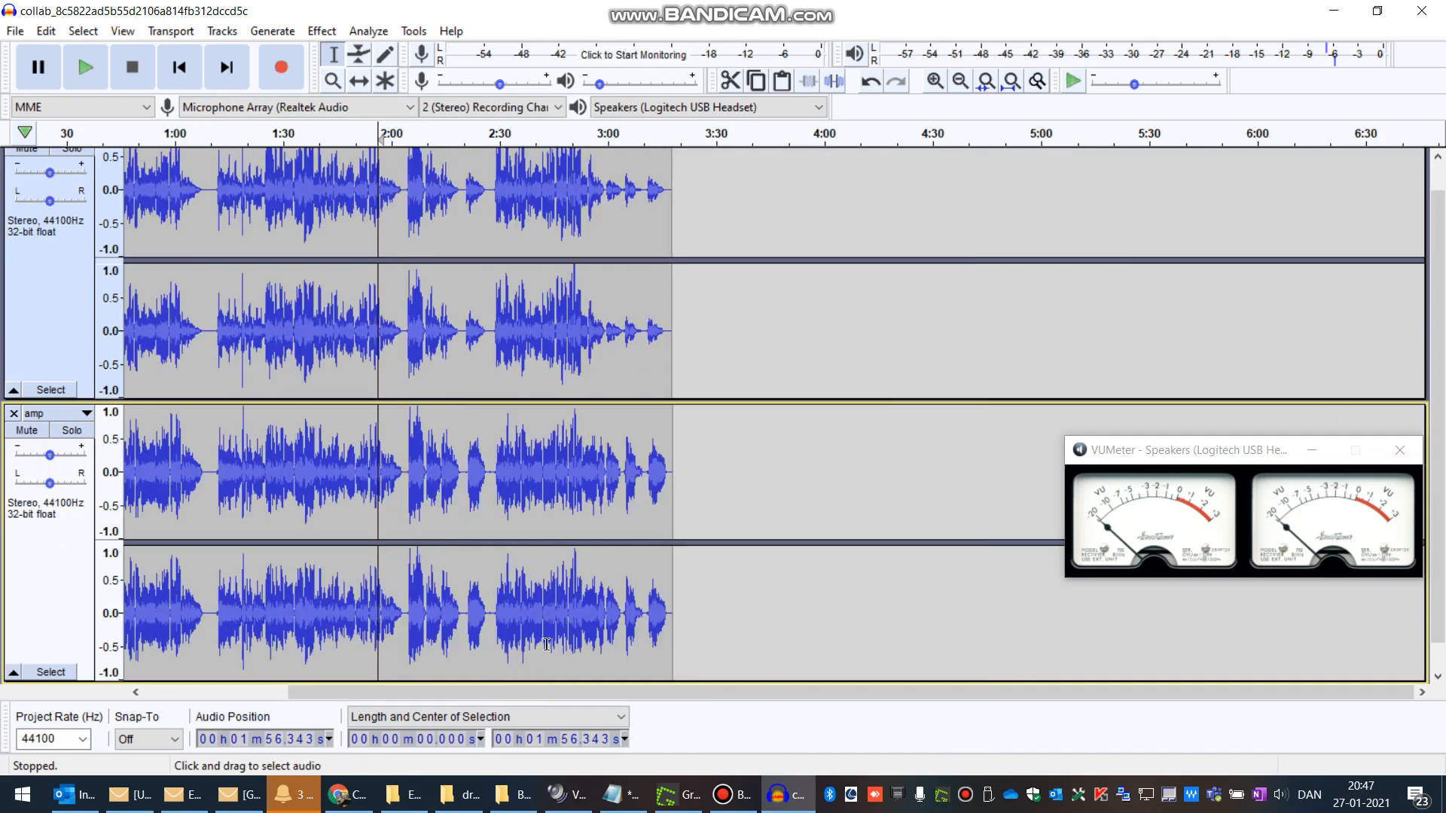
drag(391, 699, 304, 698)
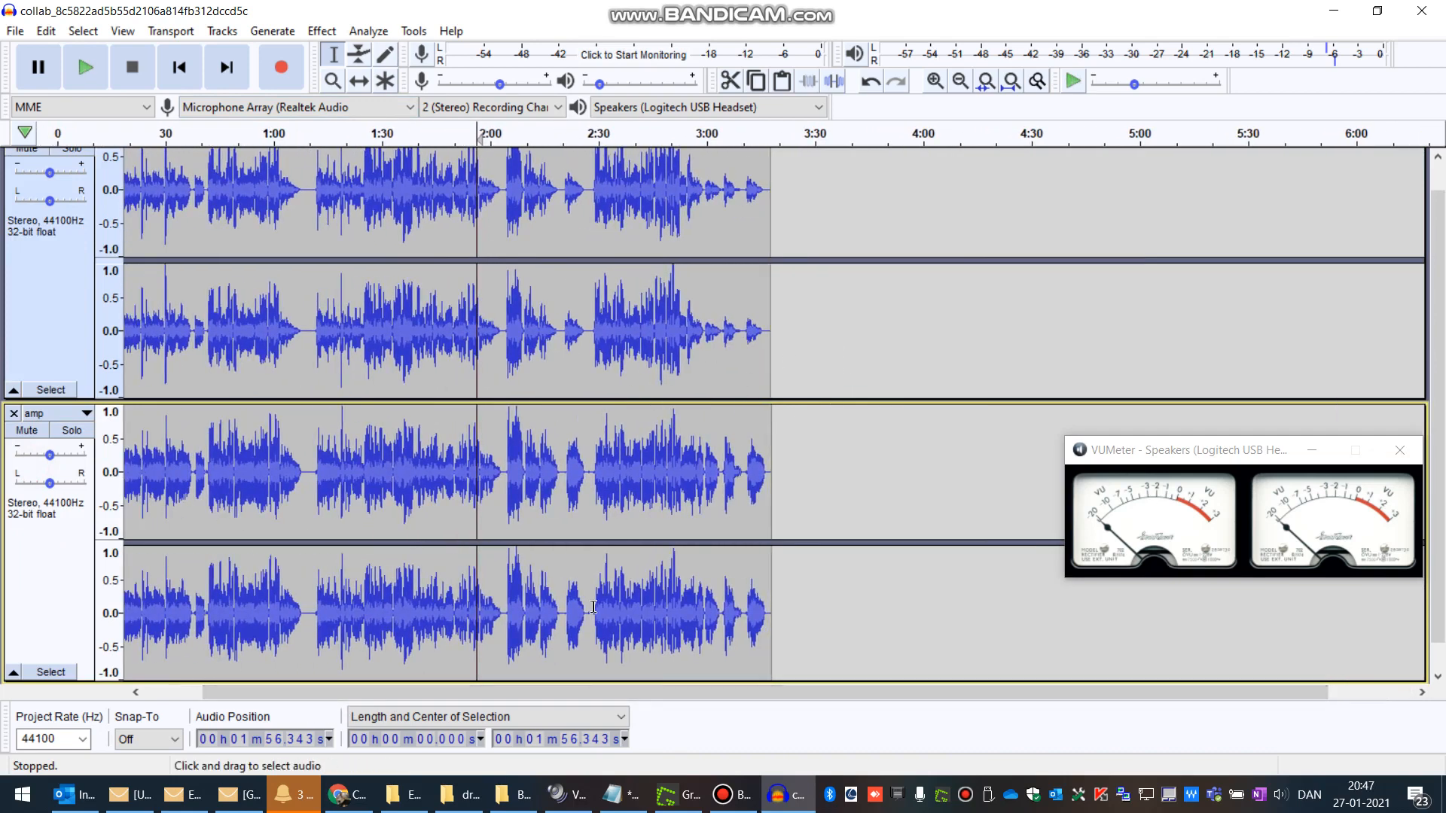
drag(493, 692, 426, 692)
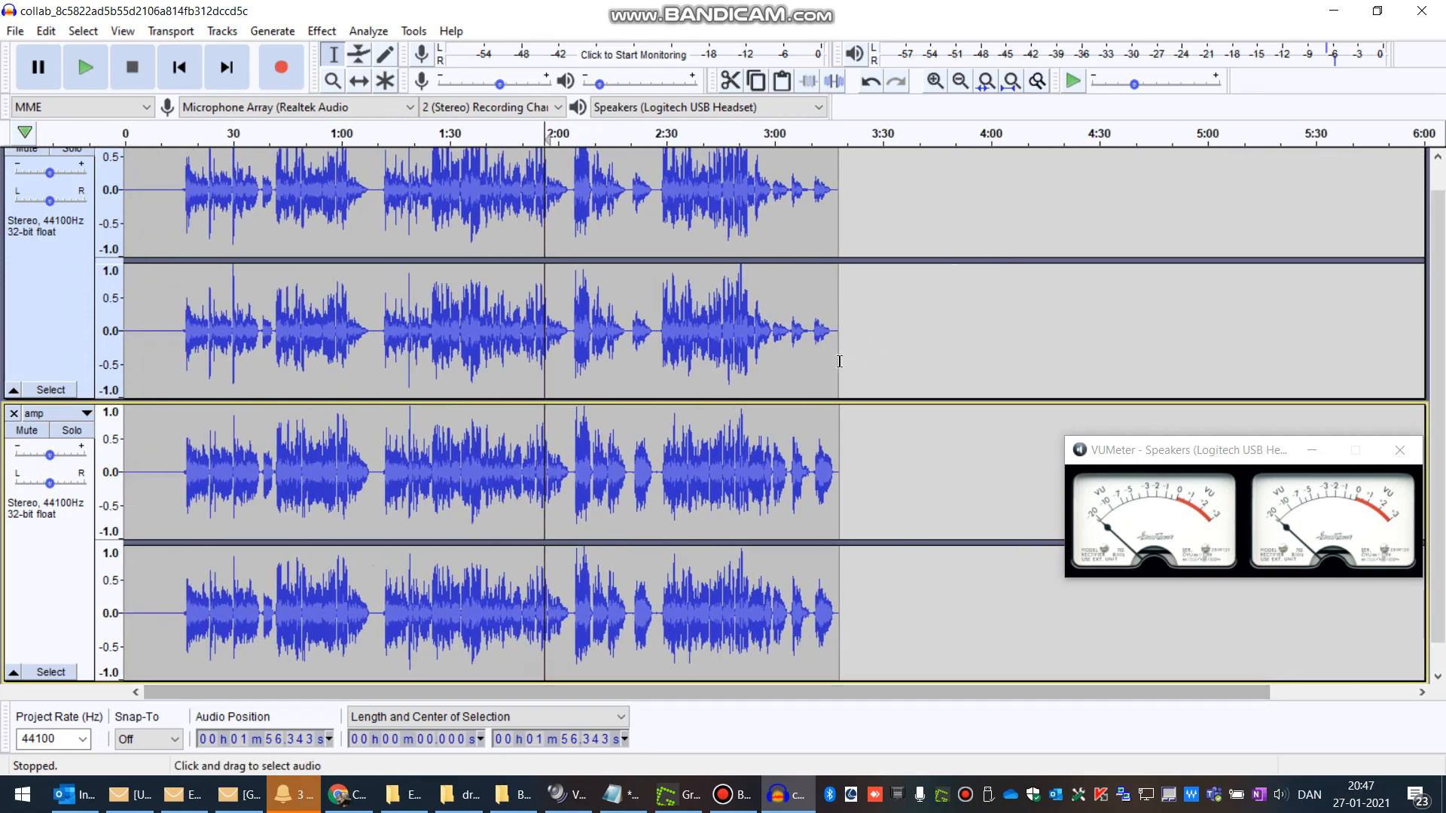
Step: Select about 0:15 to 0:41 of the collab track
drag(837, 454, 761, 453)
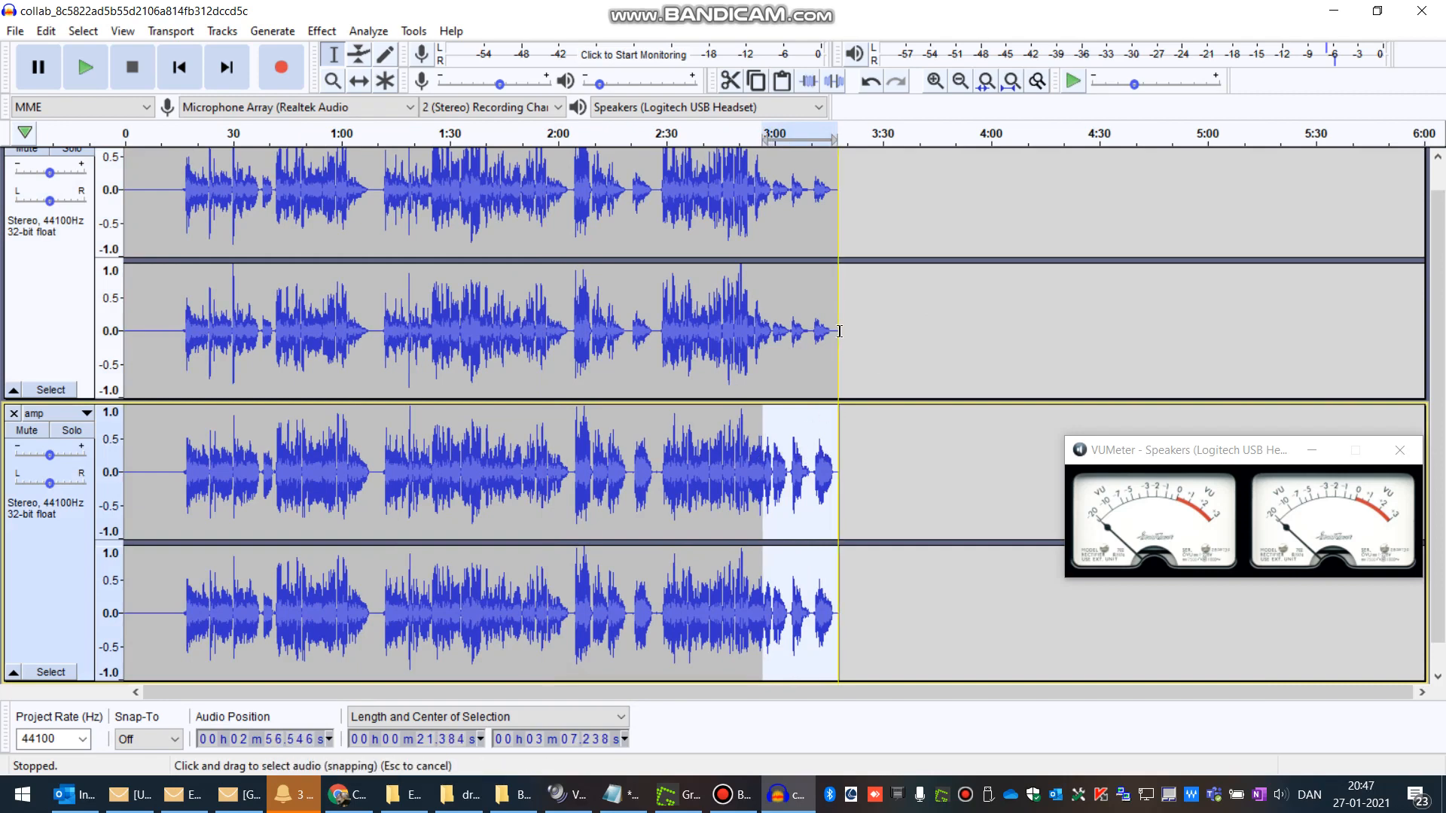
drag(834, 332, 765, 334)
scroll(764, 334, up, 1)
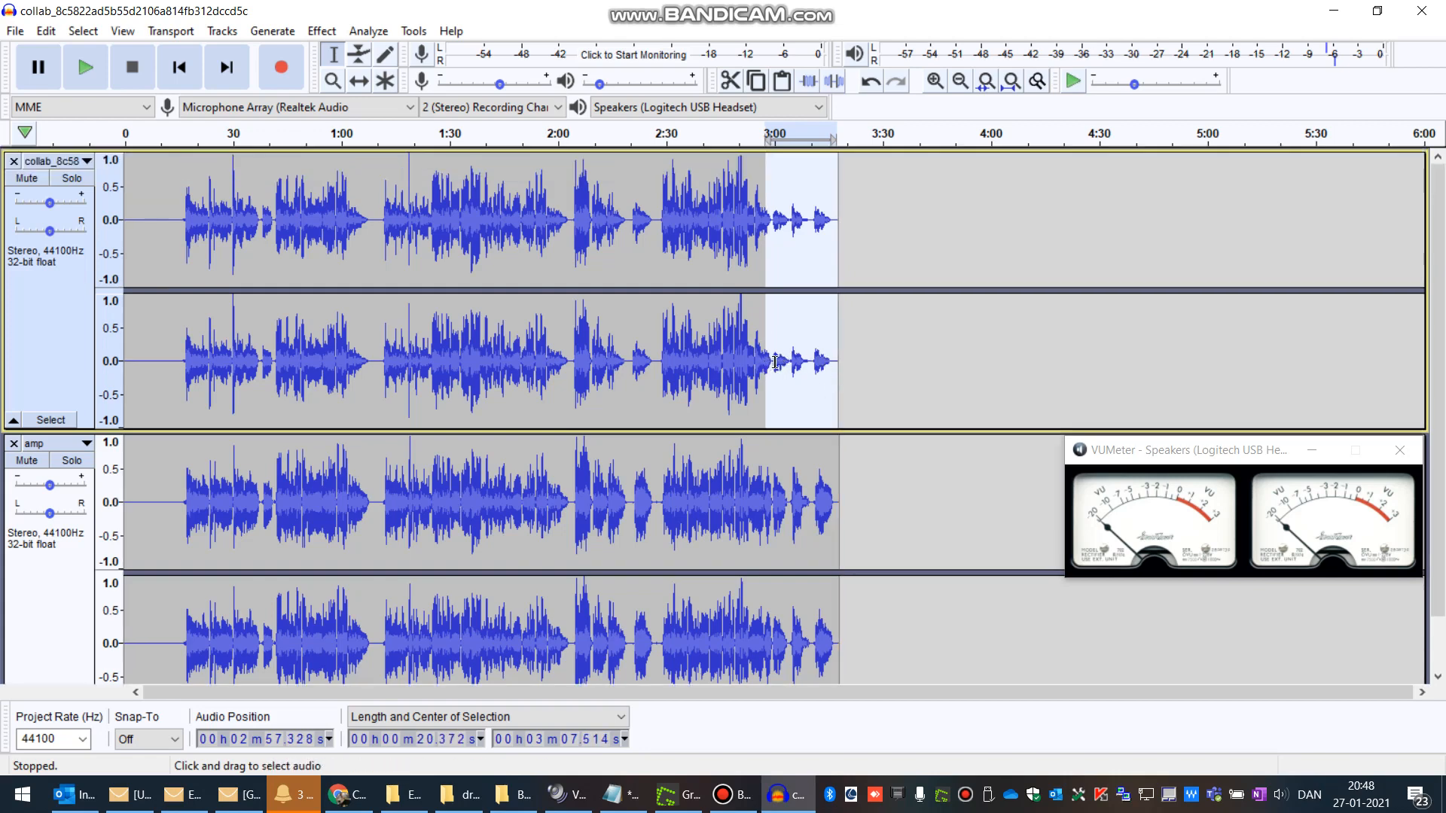
drag(773, 358, 833, 357)
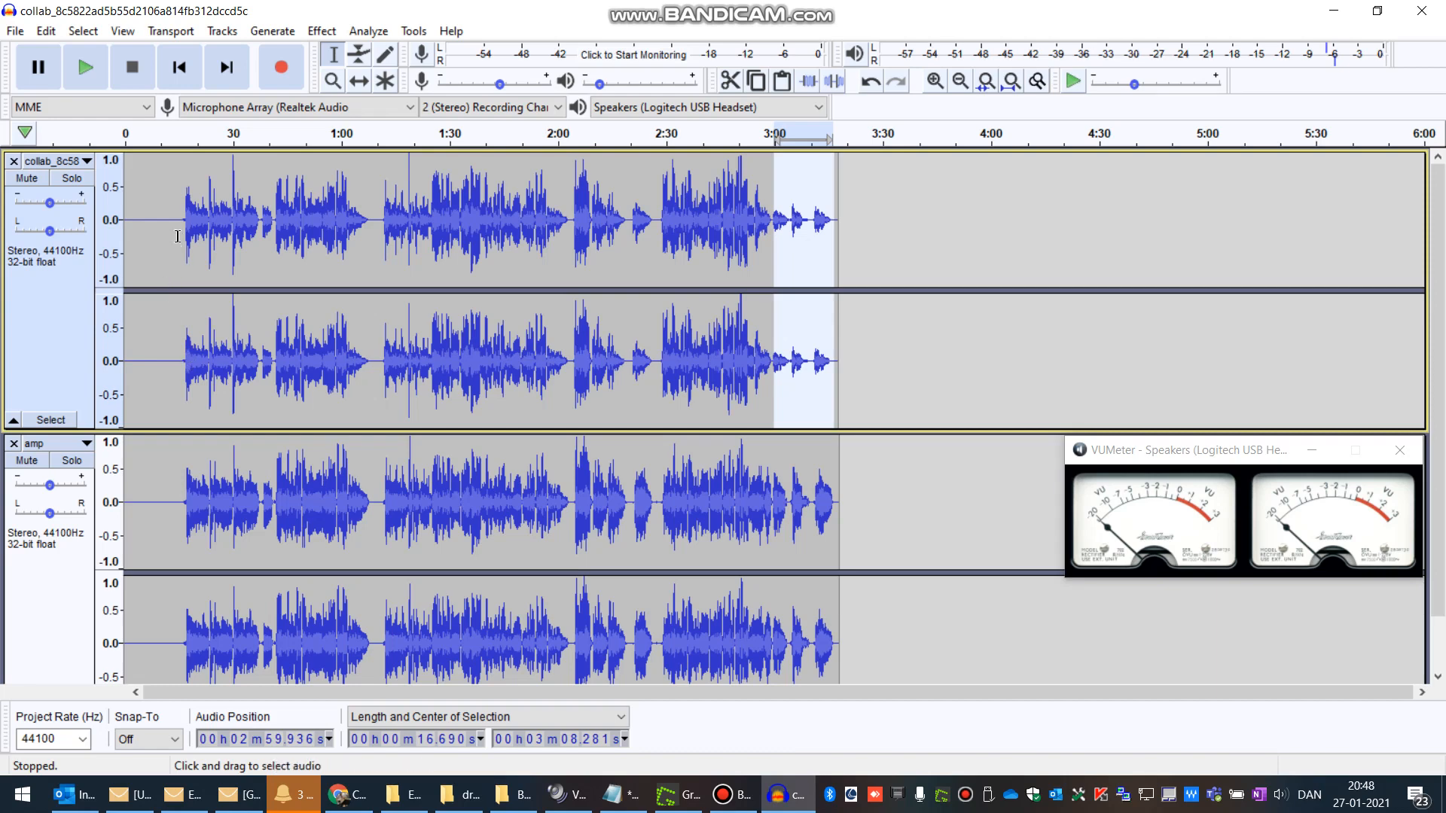
drag(180, 204, 274, 205)
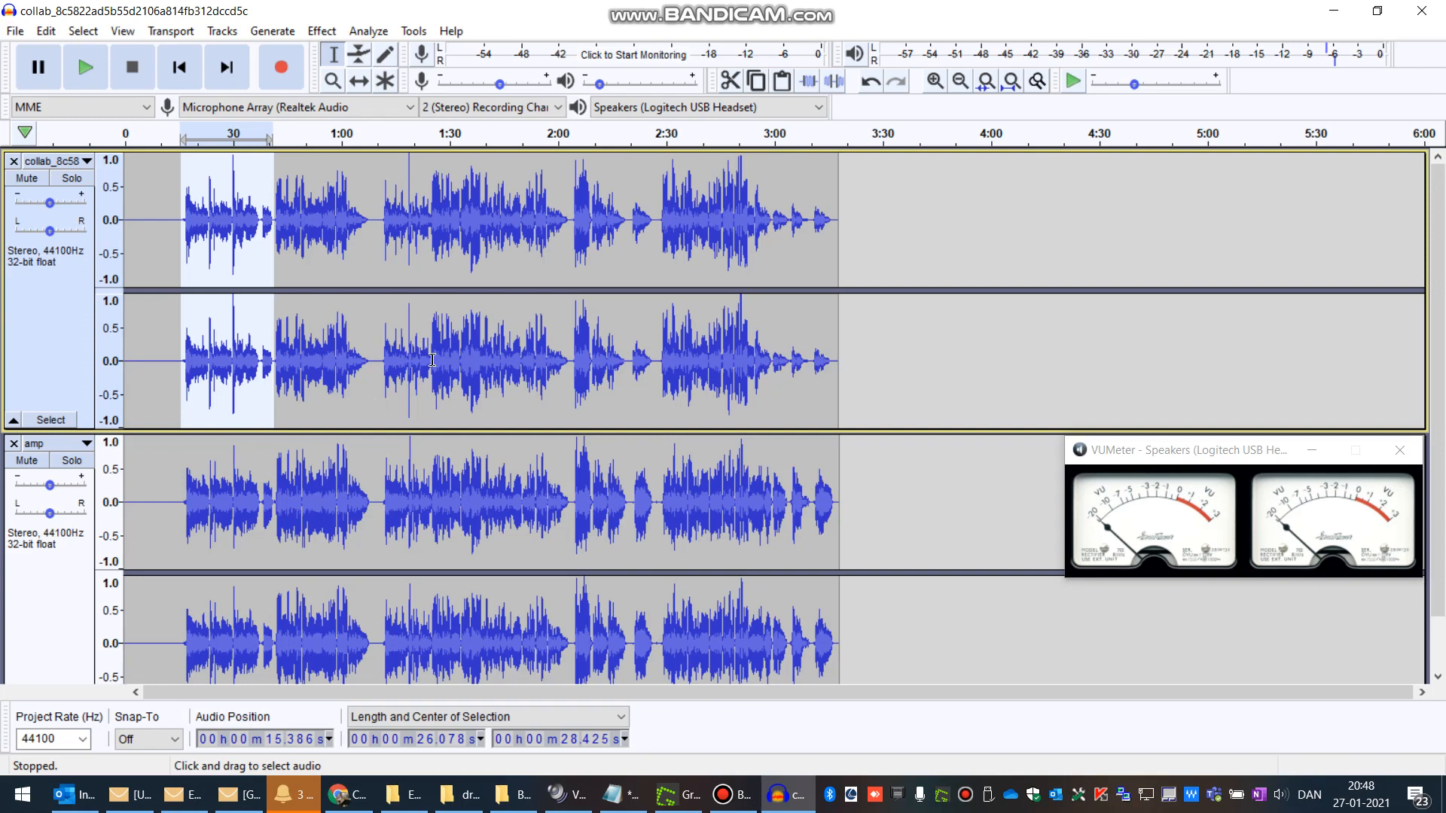
click(582, 13)
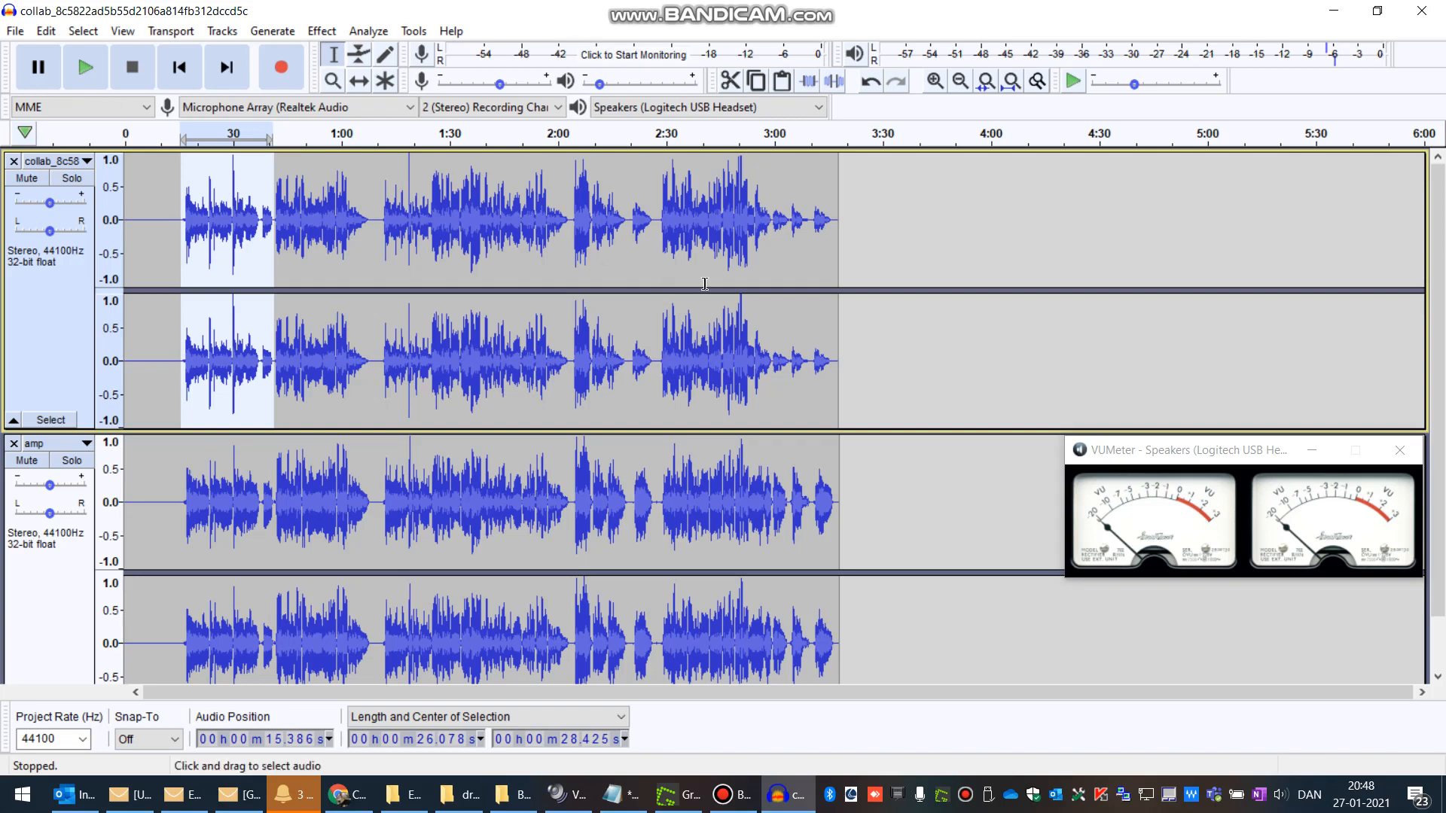